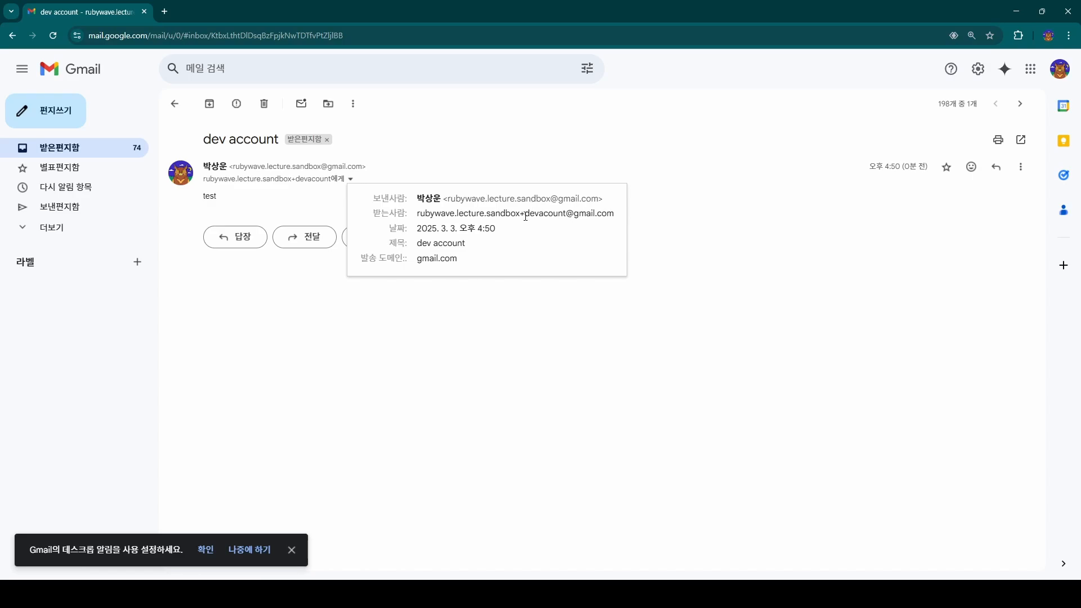
Send a Gmail message titled '이 메세지는 prod 입니다.' to the sandbox address's production_account plus-alias.
{"action": "left_click_drag", "start_coordinate": [525, 216], "coordinate": [418, 213]}
{"action": "key", "text": "ctrl+c"}
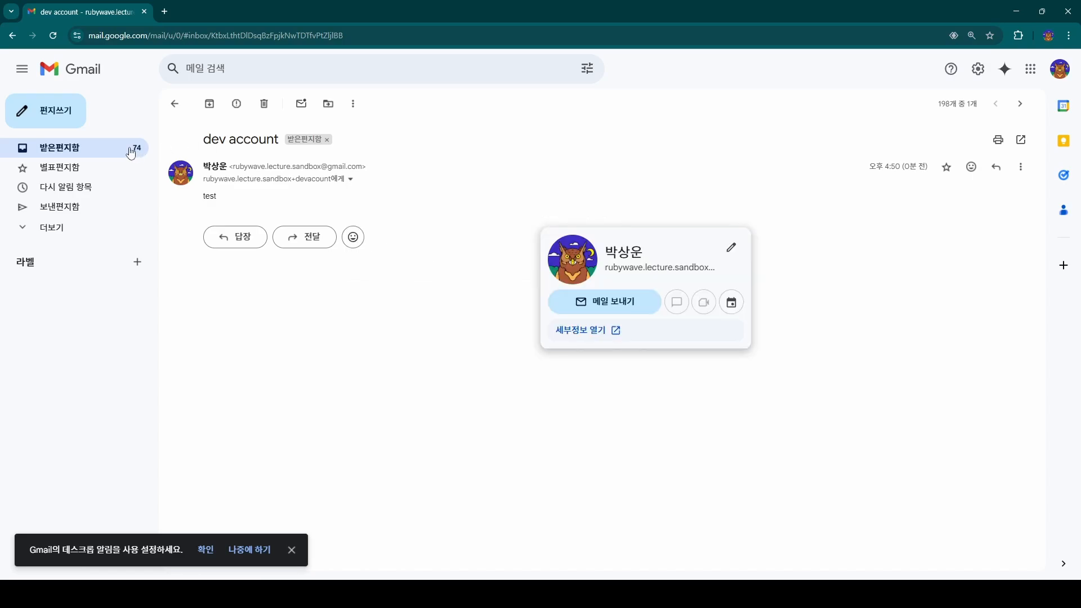
{"action": "left_click", "coordinate": [70, 119]}
{"action": "key", "text": "ctrl+v"}
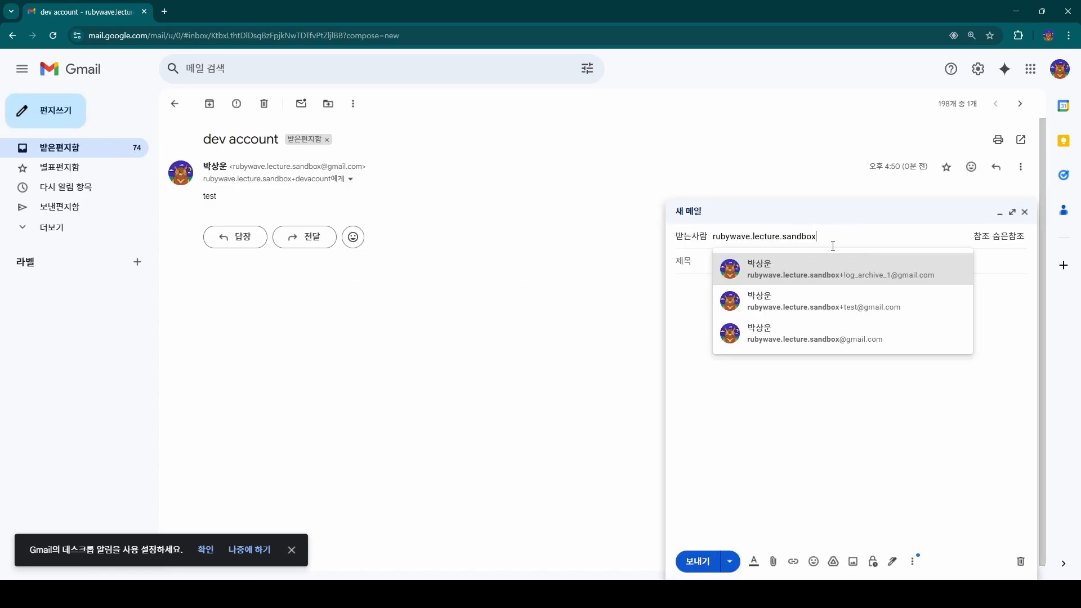
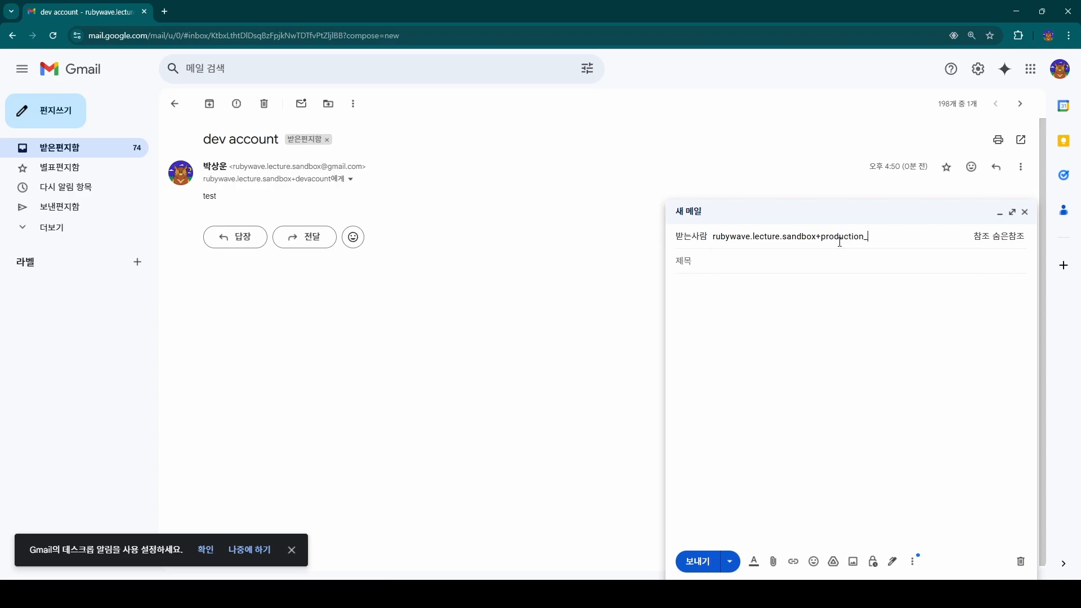
{"action": "left_click", "coordinate": [711, 258]}
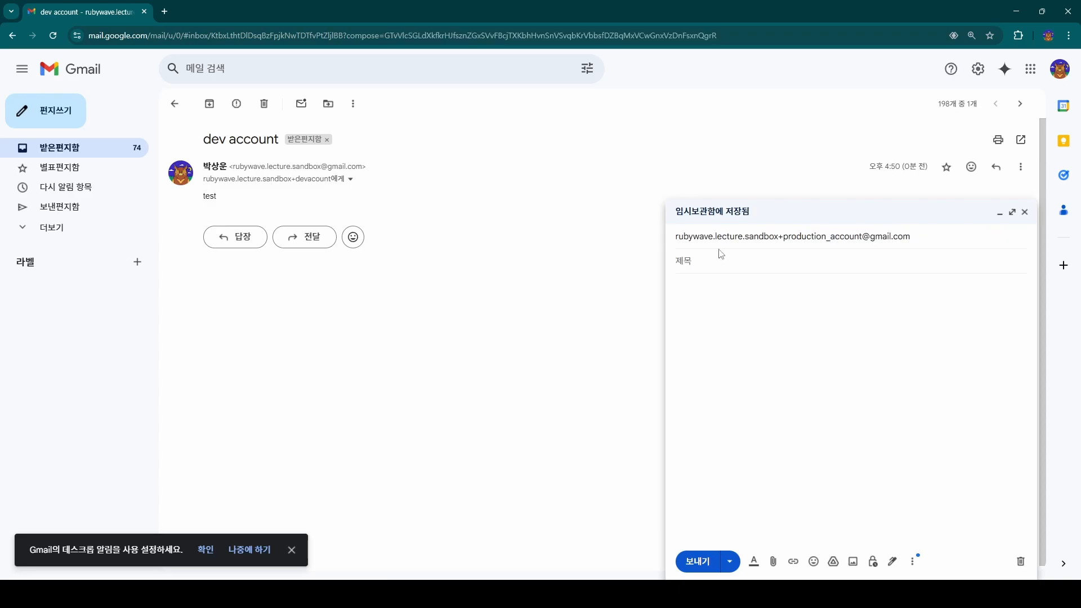
{"action": "type", "text": "이 메세지는 prod 입니다."}
{"action": "left_click", "coordinate": [711, 559]}
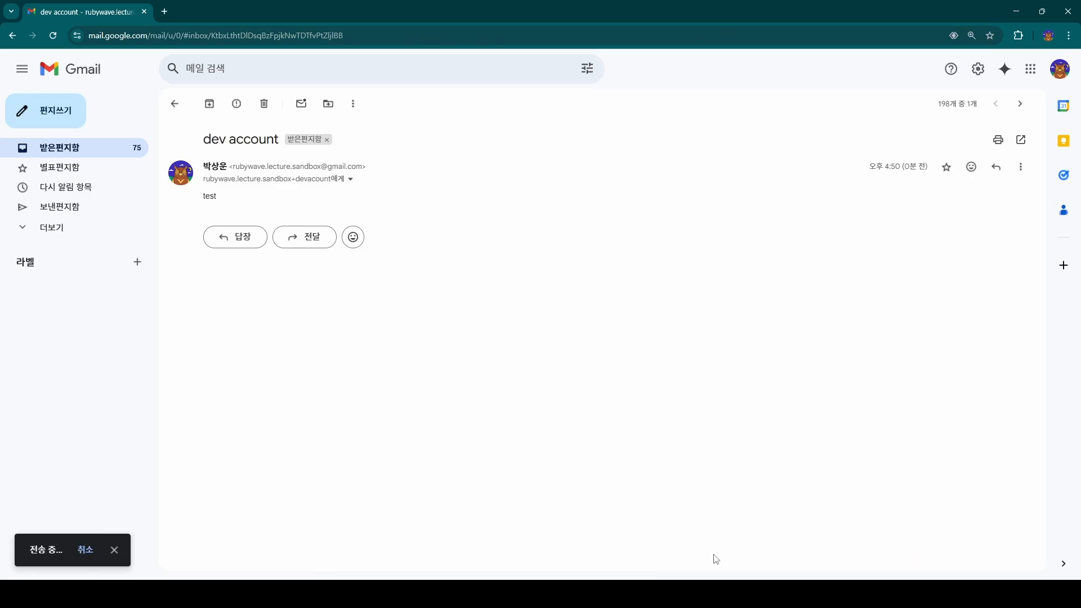
Open the received '이 메세지는 prod 입니다.' message and inspect its sender and recipient addresses.
{"action": "left_click", "coordinate": [176, 104]}
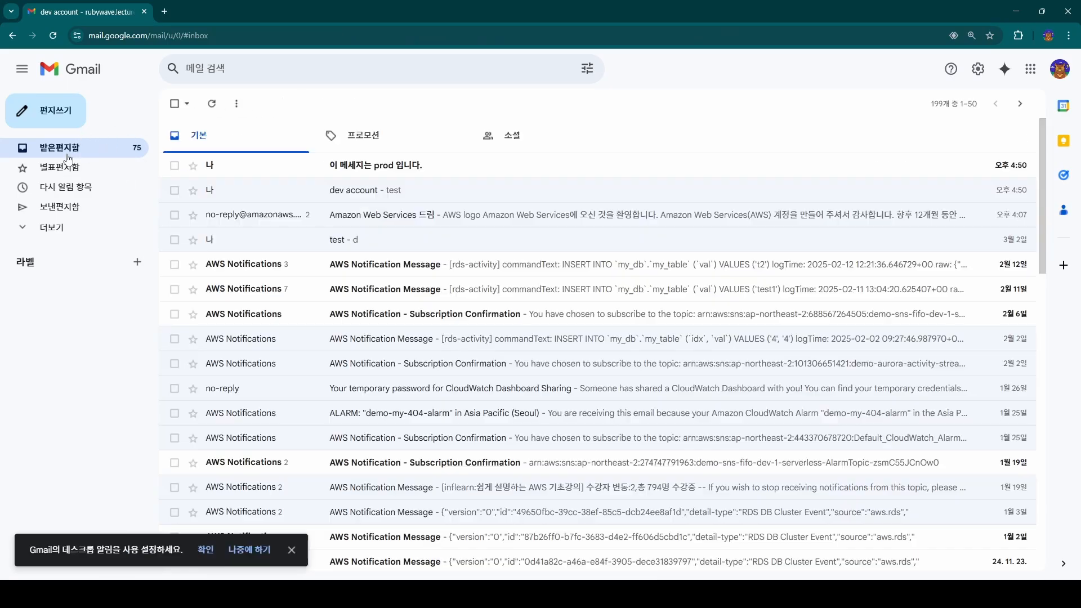
{"action": "left_click", "coordinate": [425, 169]}
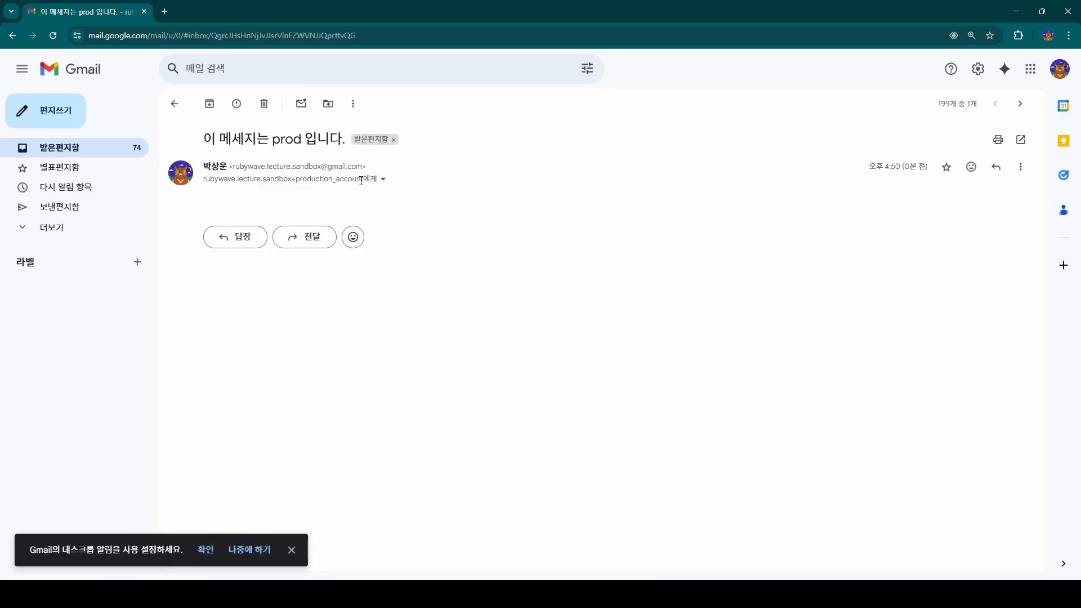
{"action": "left_click", "coordinate": [383, 179]}
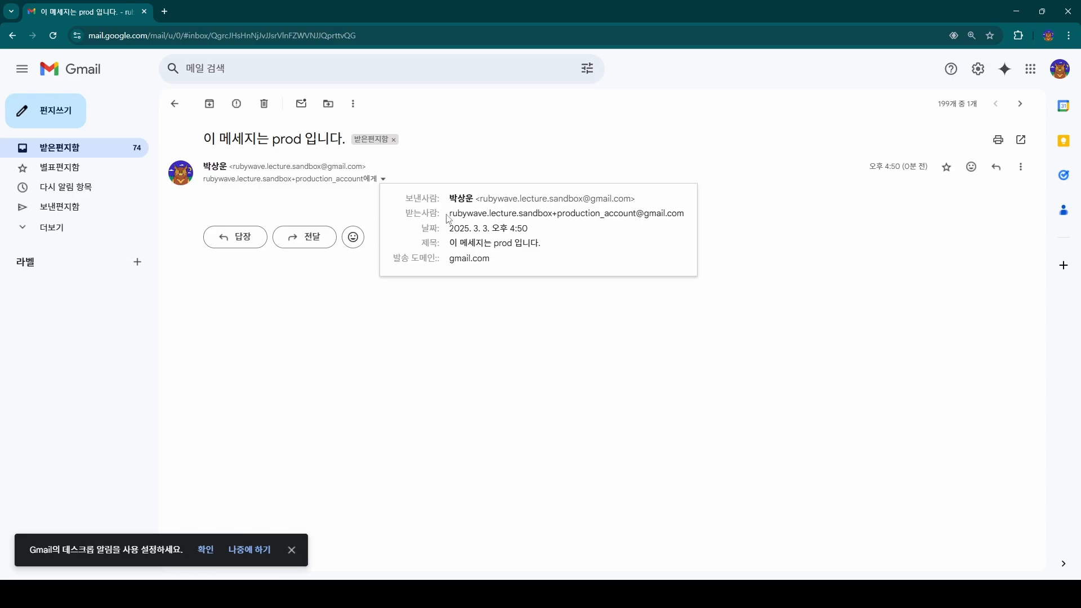
{"action": "left_click_drag", "start_coordinate": [480, 198], "coordinate": [631, 198]}
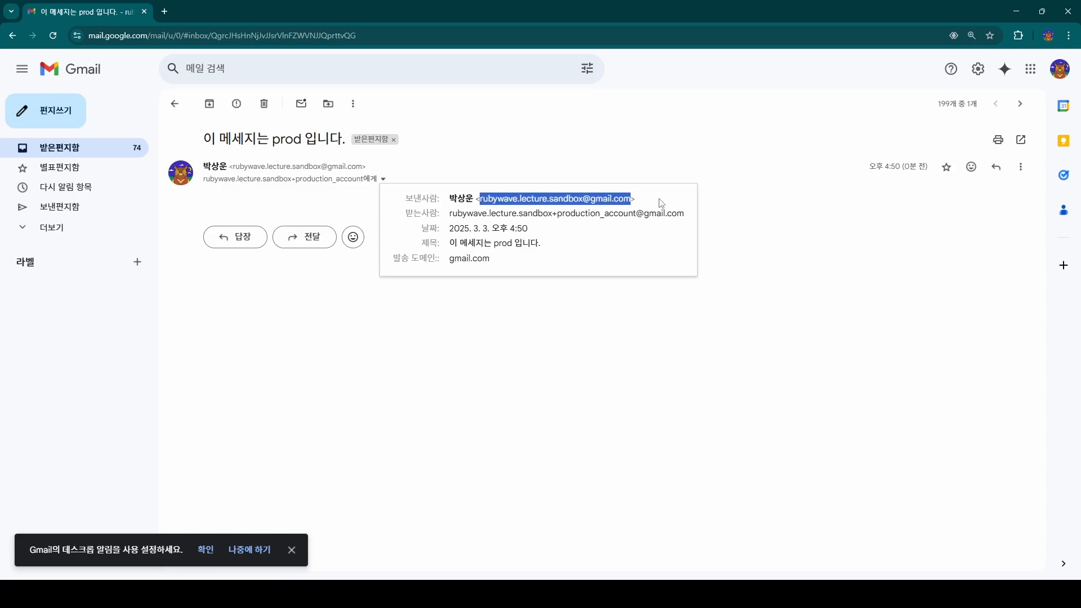
{"action": "left_click", "coordinate": [455, 210]}
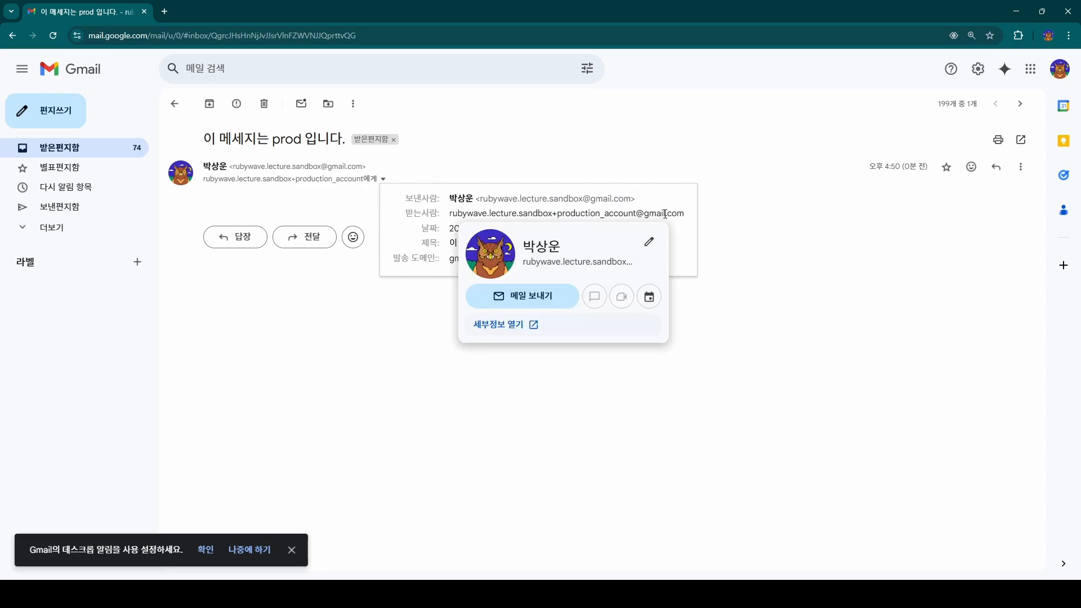
{"action": "left_click_drag", "start_coordinate": [684, 214], "coordinate": [449, 214]}
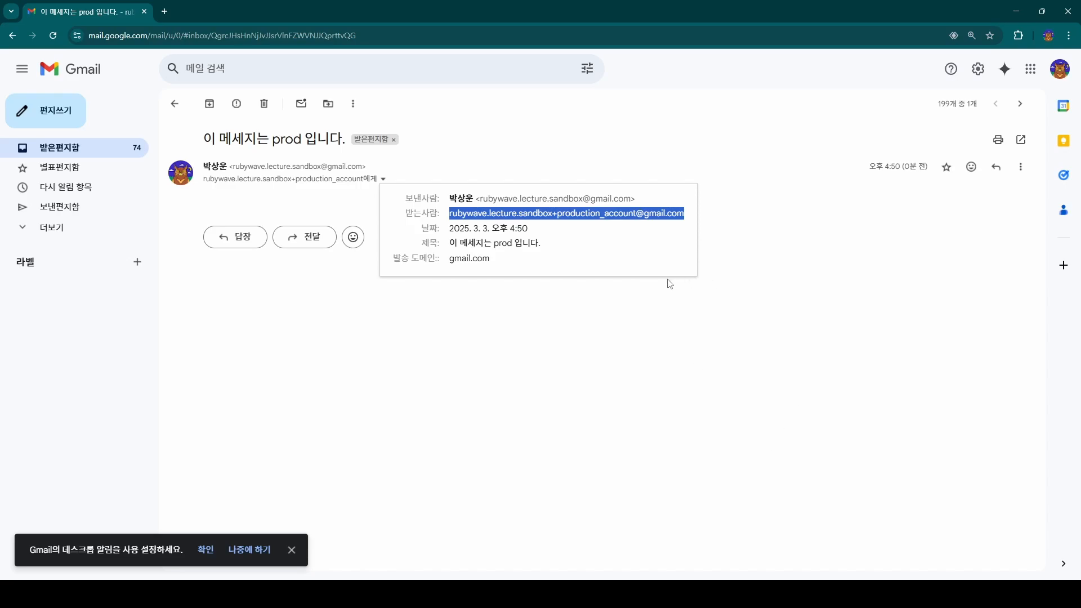
{"action": "left_click", "coordinate": [575, 221]}
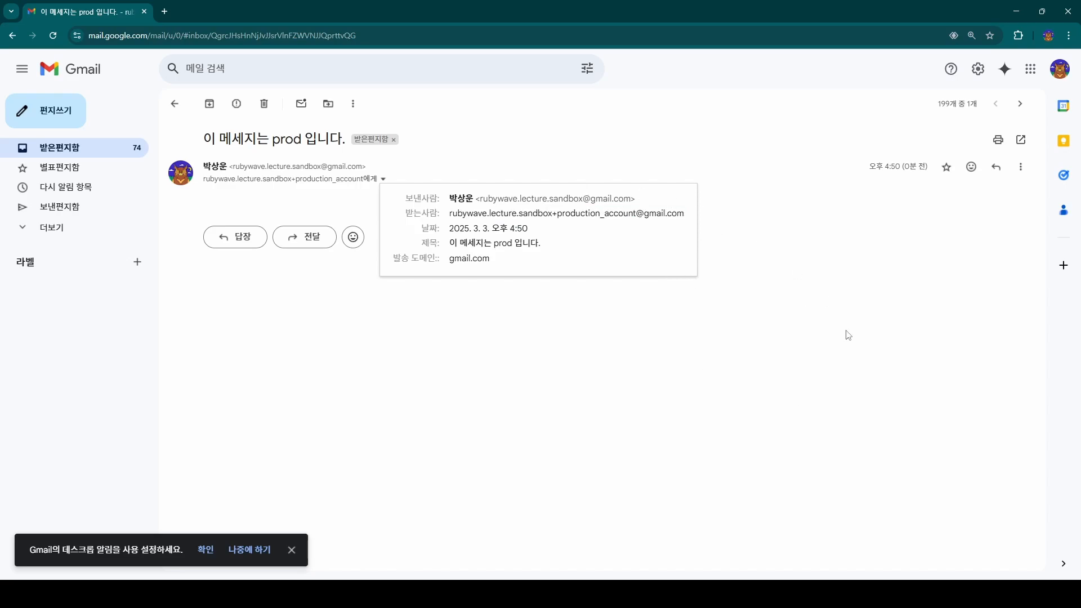
Search the console for 'organizations' and open the AWS Organizations landing page.
{"action": "left_click", "coordinate": [731, 338]}
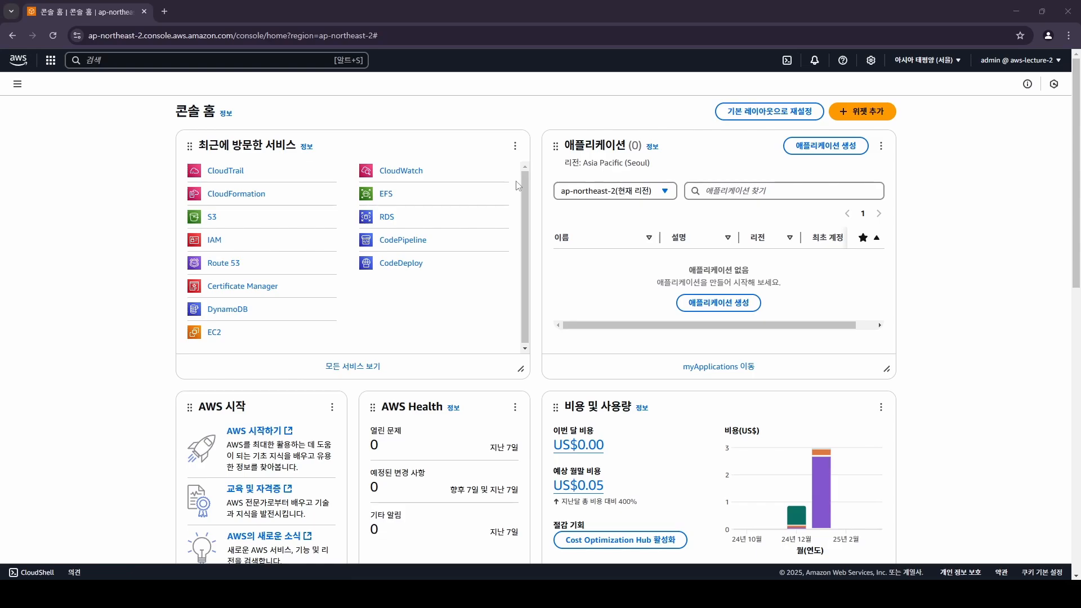
{"action": "left_click", "coordinate": [263, 61]}
{"action": "type", "text": "organizations"}
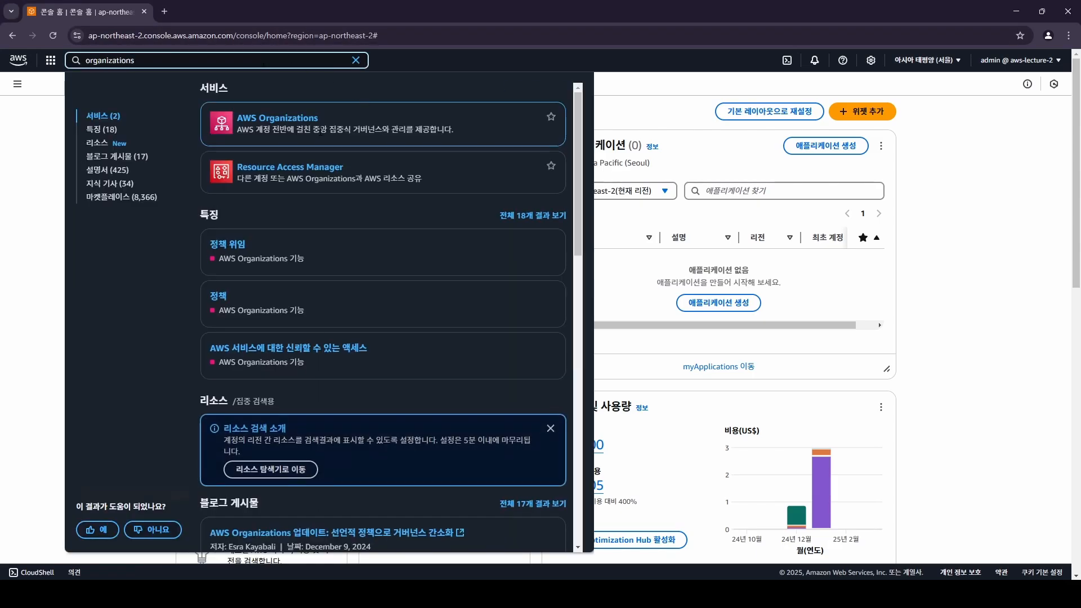
{"action": "left_click", "coordinate": [349, 160]}
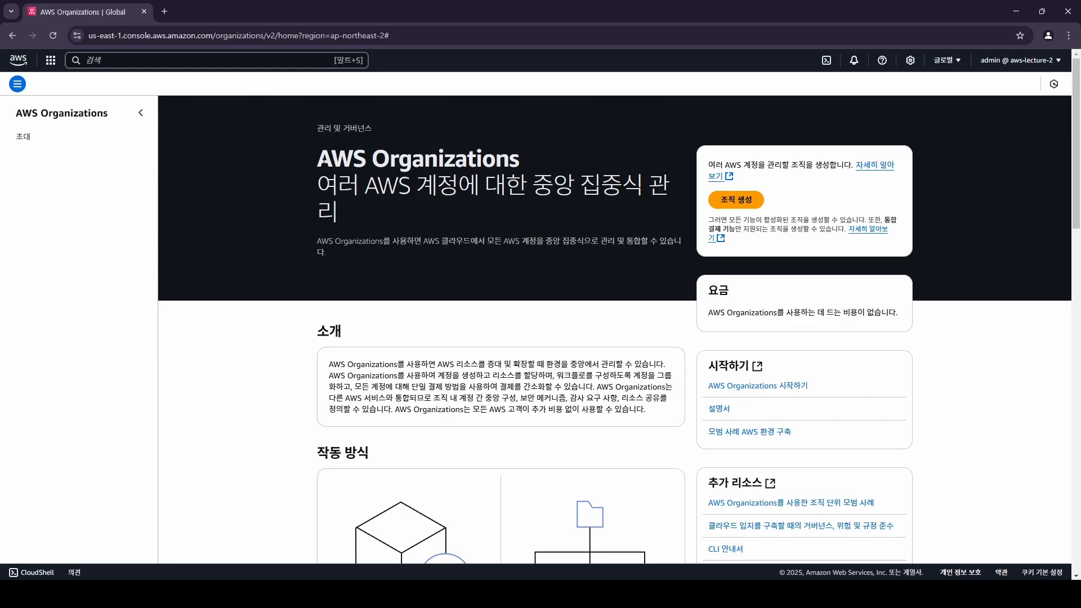
{"action": "left_click_drag", "start_coordinate": [319, 159], "coordinate": [534, 164]}
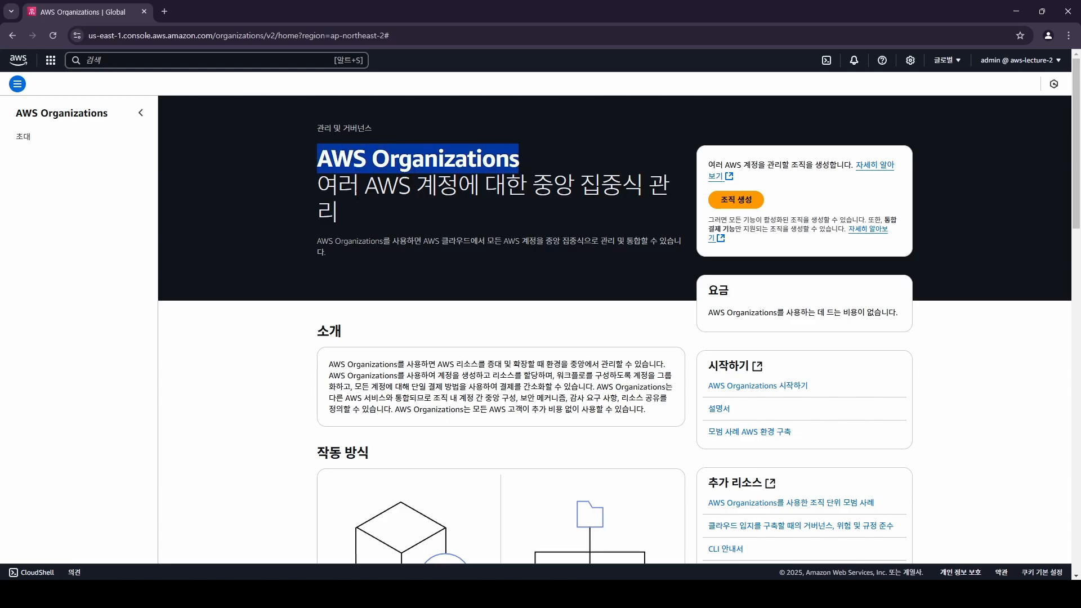
{"action": "left_click_drag", "start_coordinate": [338, 184], "coordinate": [364, 216]}
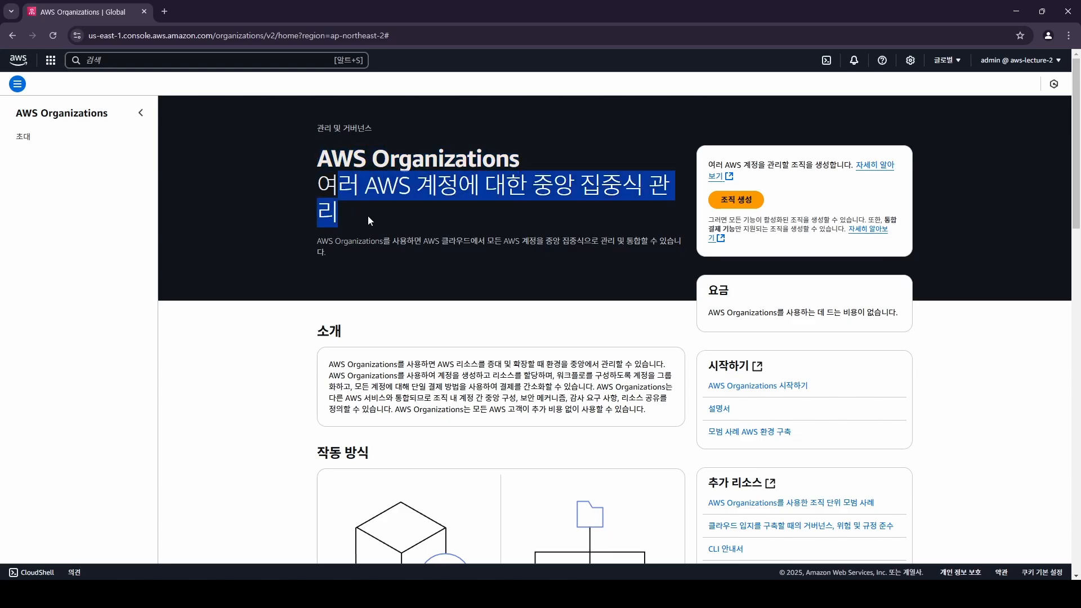
{"action": "left_click", "coordinate": [643, 214]}
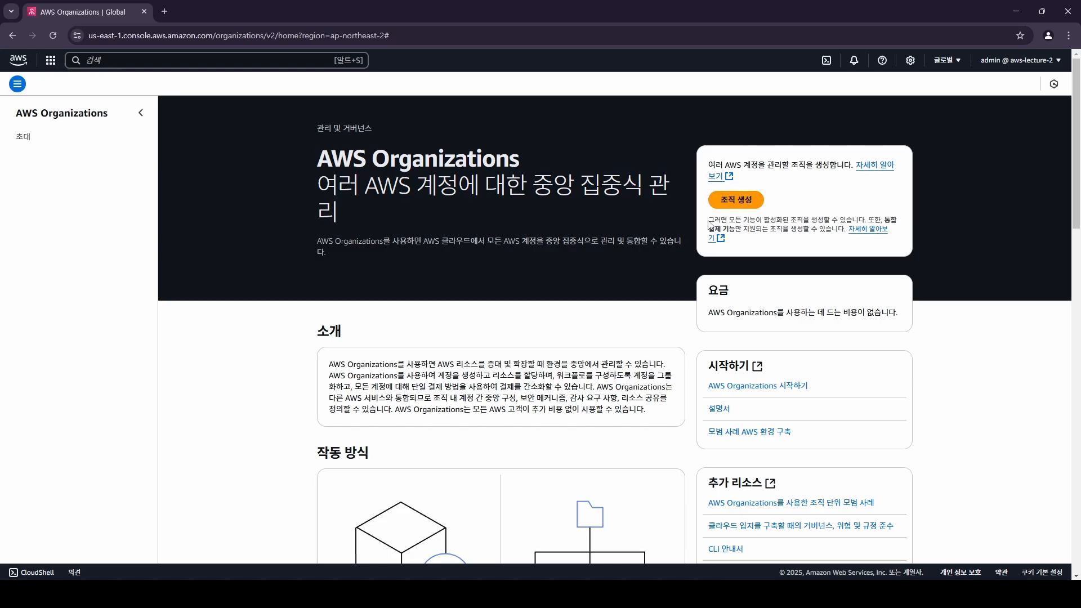
Create a new AWS organization, leaving the management account listed under Root.
{"action": "left_click", "coordinate": [749, 203]}
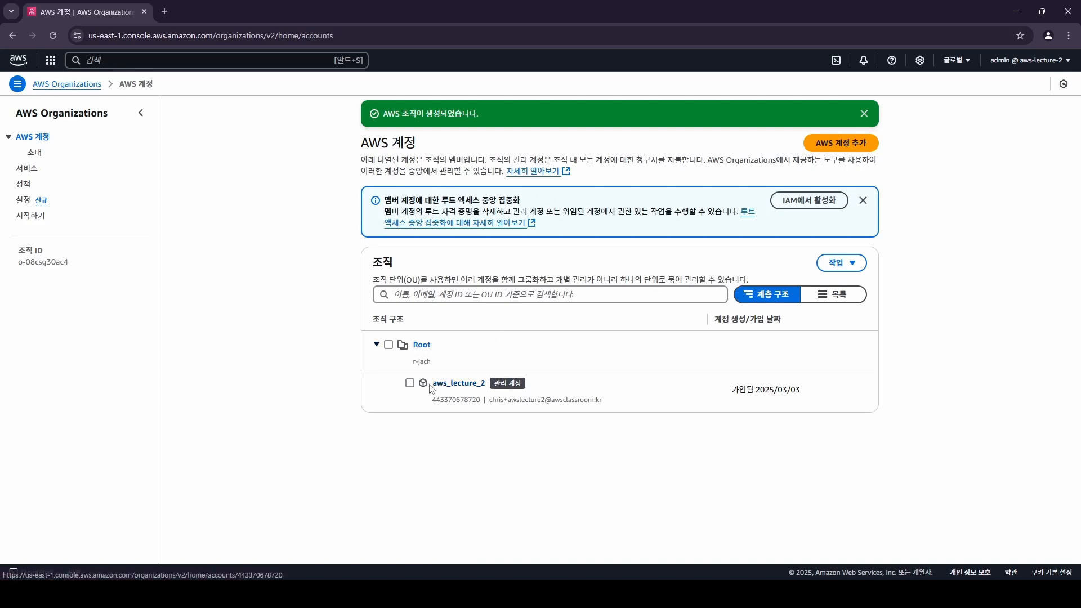
{"action": "double_click", "coordinate": [469, 402]}
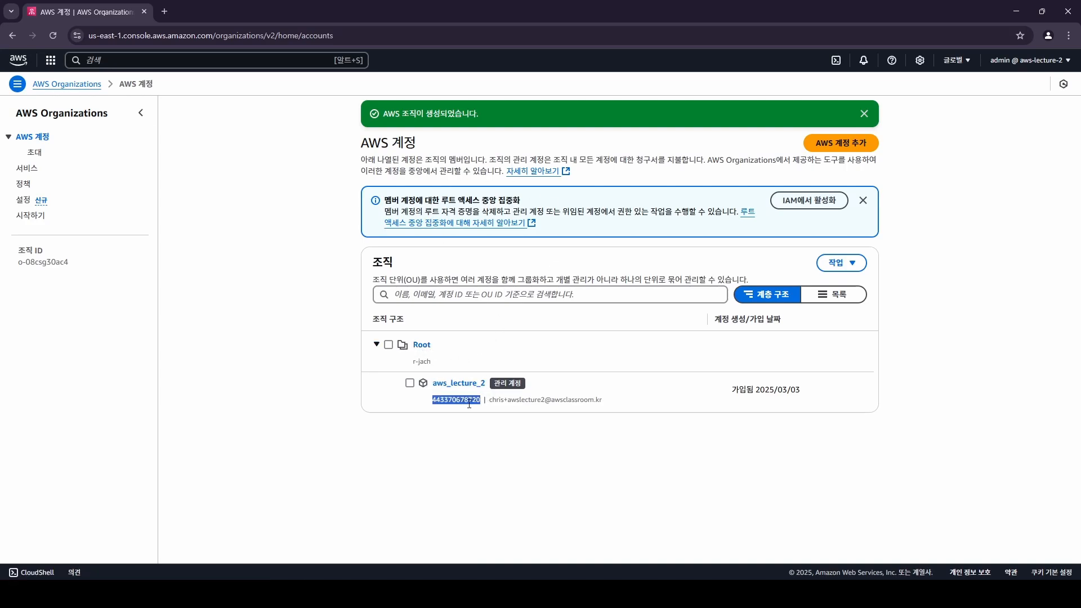
{"action": "left_click", "coordinate": [469, 402]}
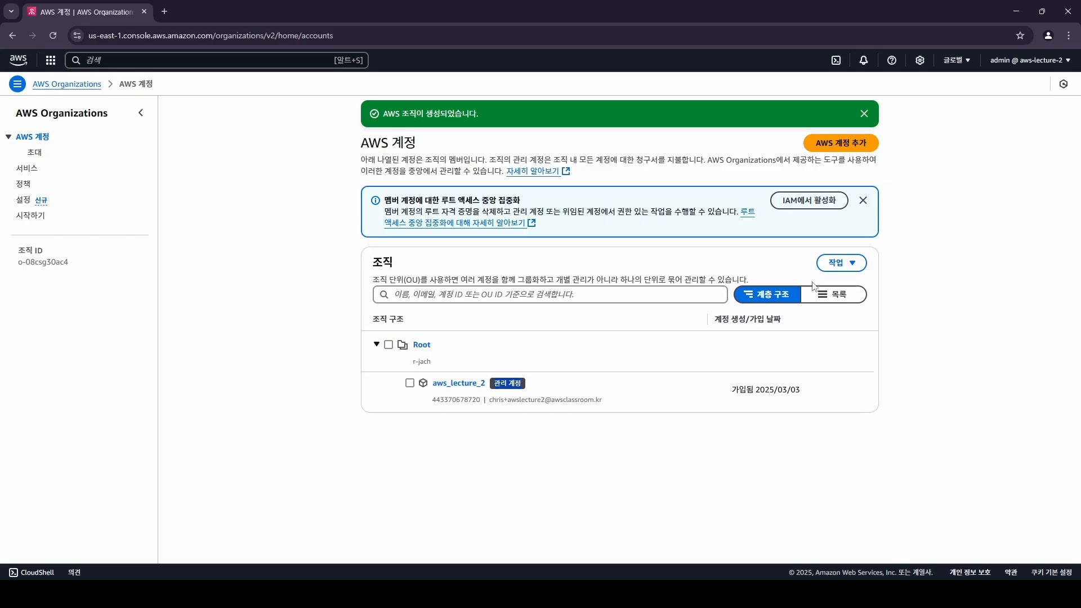
Add an AWS account named aws-lecture-sandbox and paste the owner's e-mail alias.
{"action": "left_click", "coordinate": [849, 148]}
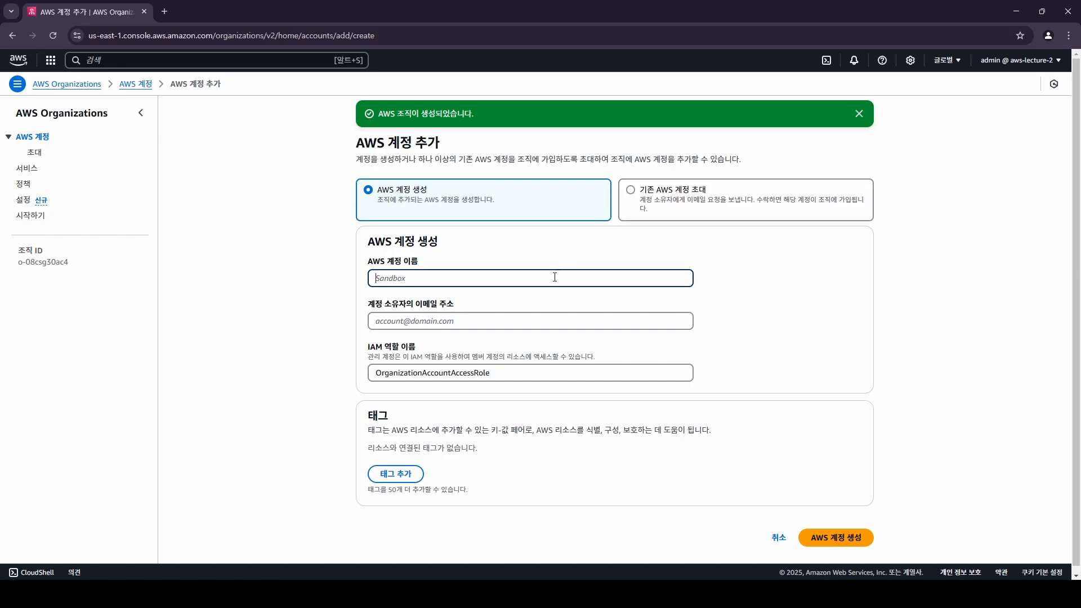
{"action": "type", "text": "aws-lecture-sandbox"}
{"action": "left_click", "coordinate": [462, 325]}
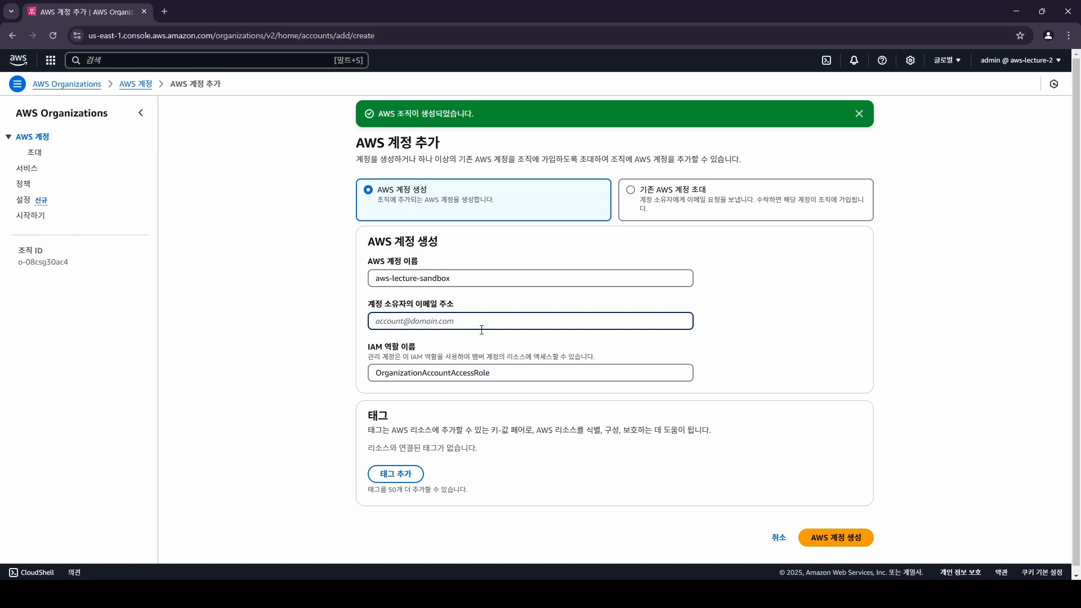
{"action": "key", "text": "ctrl+v"}
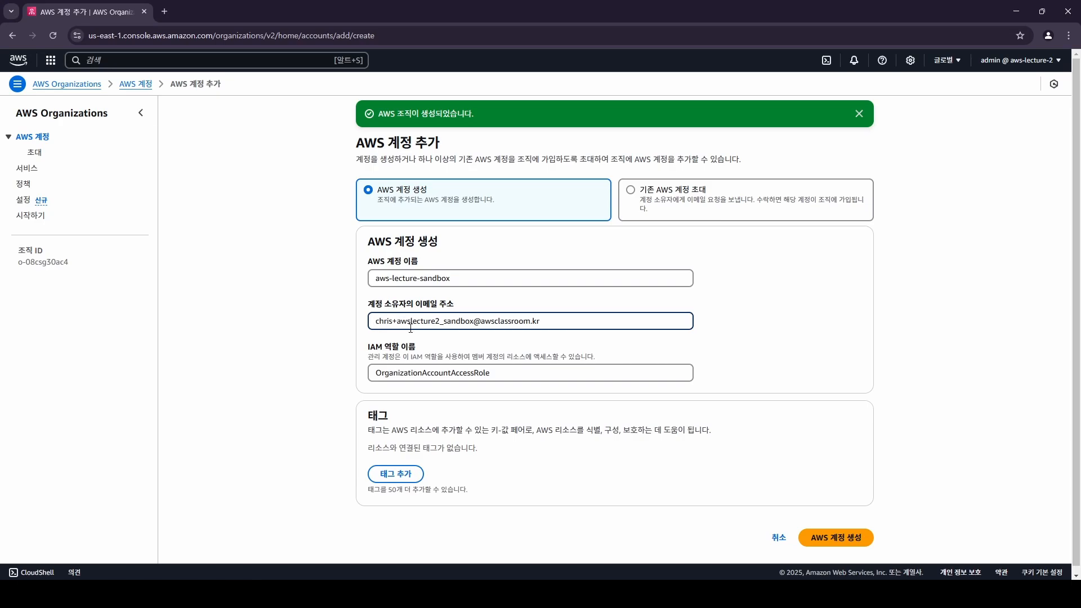
{"action": "left_click_drag", "start_coordinate": [476, 319], "coordinate": [369, 322]}
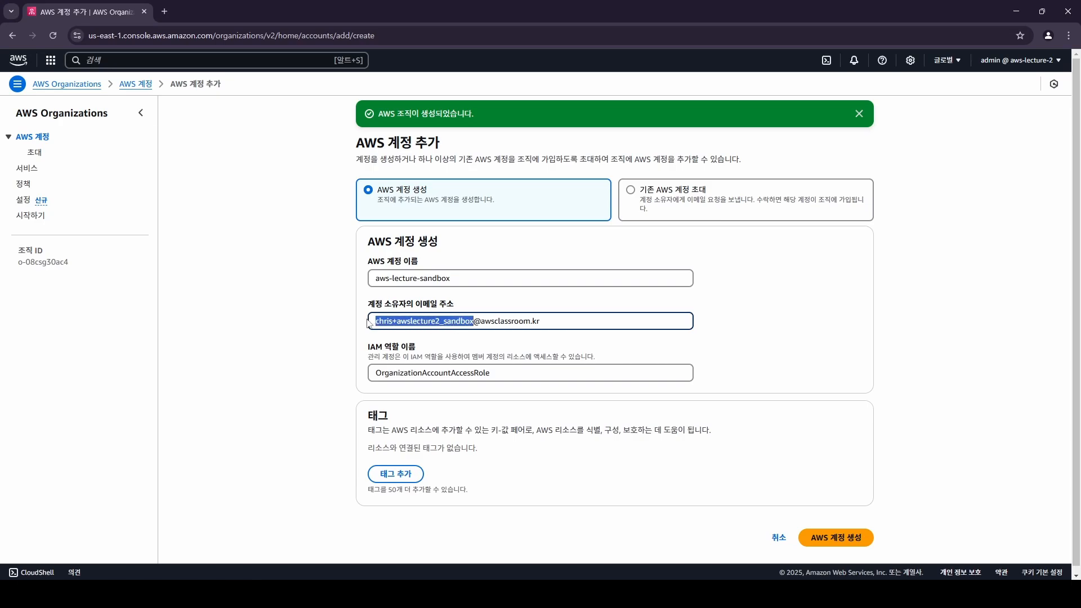
{"action": "left_click", "coordinate": [472, 322]}
{"action": "left_click_drag", "start_coordinate": [474, 321], "coordinate": [397, 320]}
{"action": "left_click", "coordinate": [395, 321]}
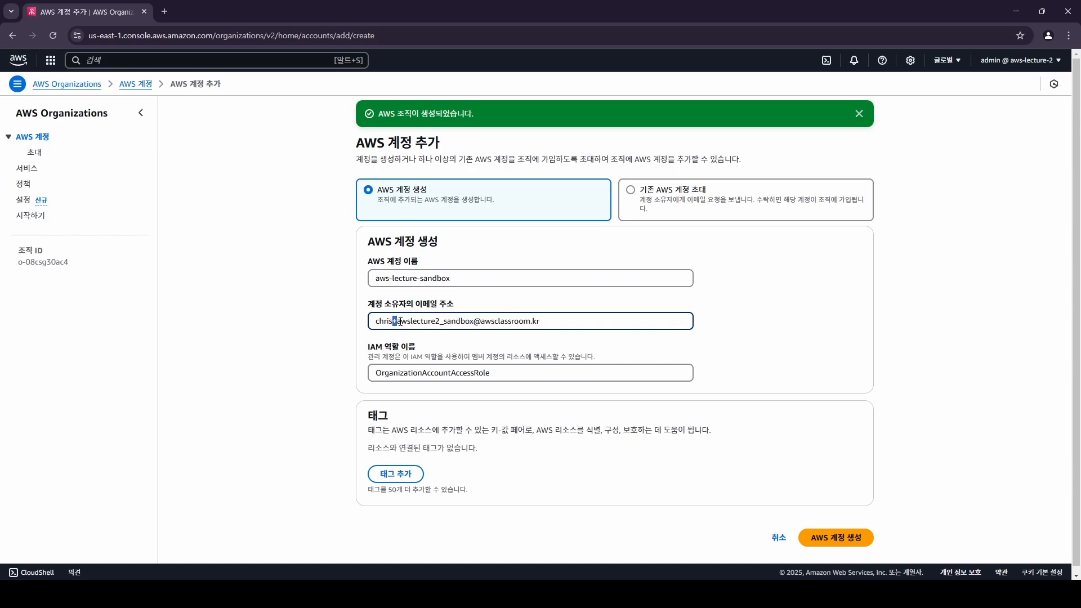
{"action": "left_click_drag", "start_coordinate": [400, 321], "coordinate": [474, 321]}
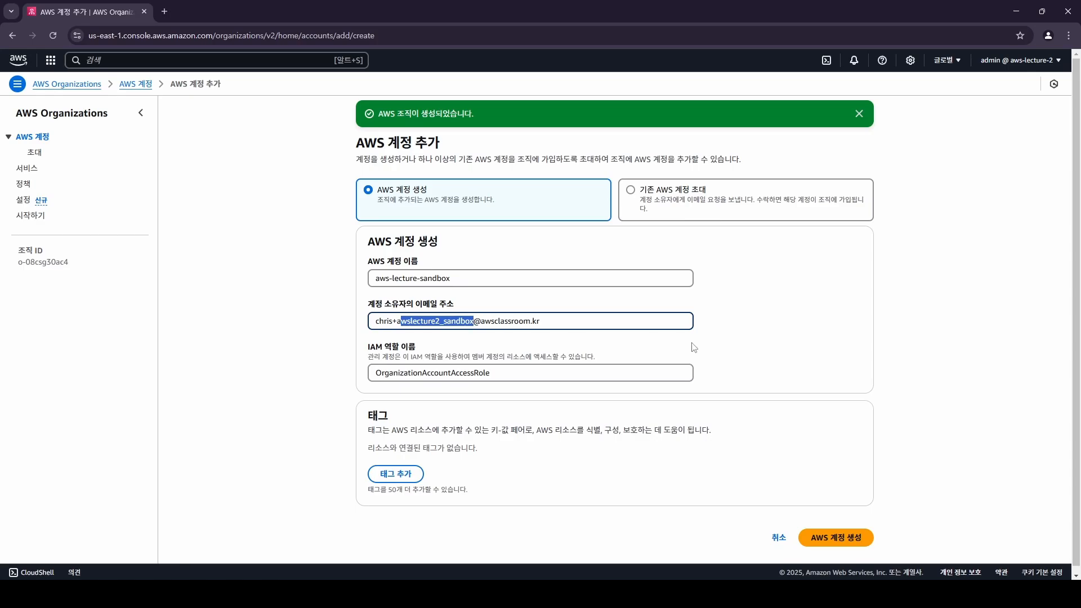
Submit the request to create the aws-lecture-sandbox member account.
{"action": "left_click", "coordinate": [843, 542]}
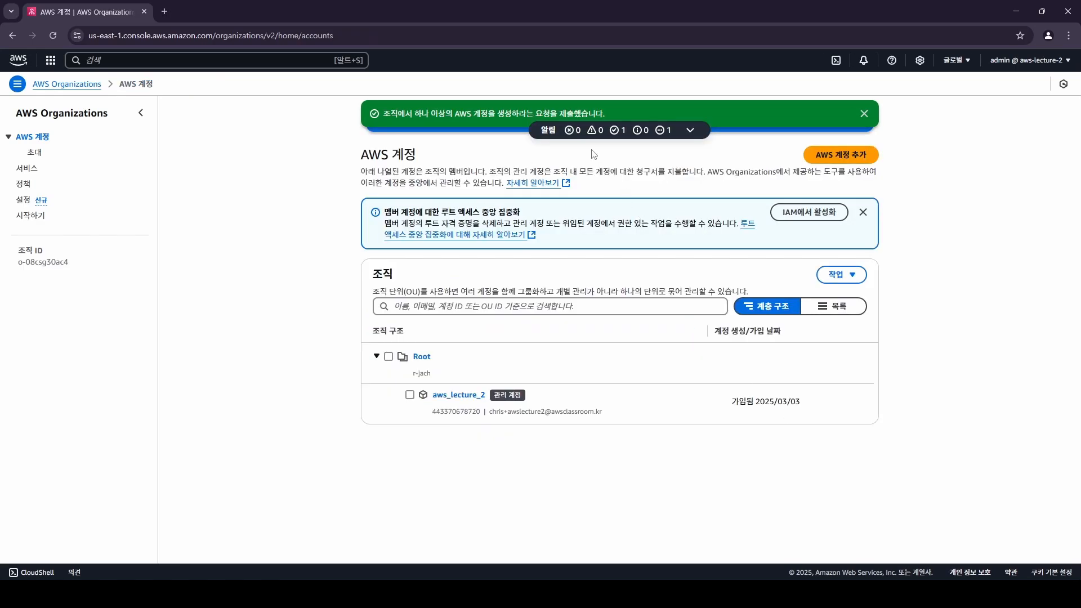
{"action": "left_click_drag", "start_coordinate": [470, 112], "coordinate": [617, 107]}
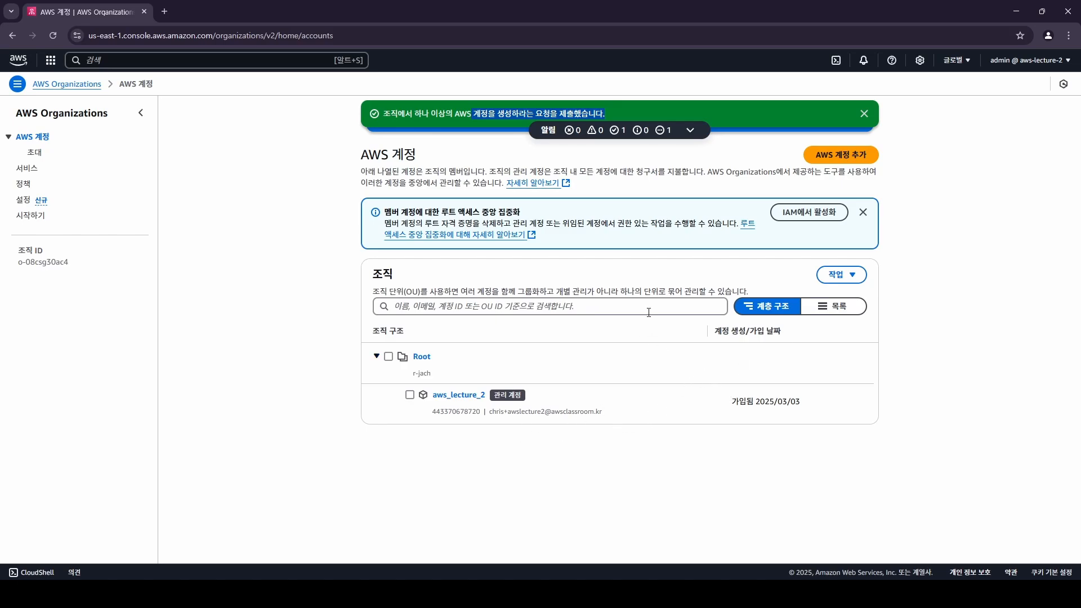
{"action": "left_click", "coordinate": [924, 262]}
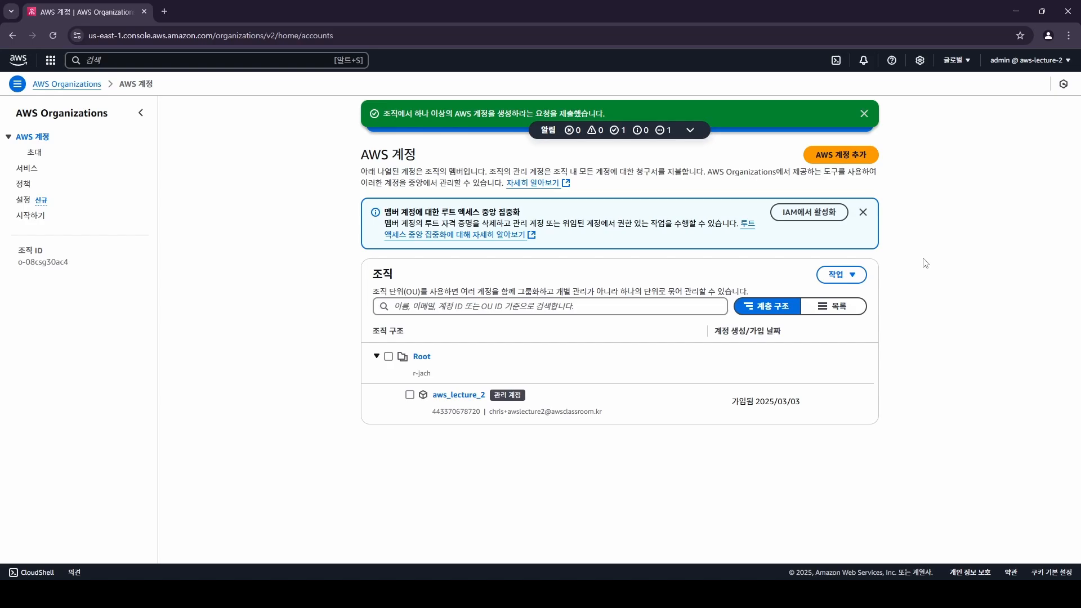
Reload the accounts list and copy the new aws-lecture-sandbox account's ID.
{"action": "key", "text": "F5"}
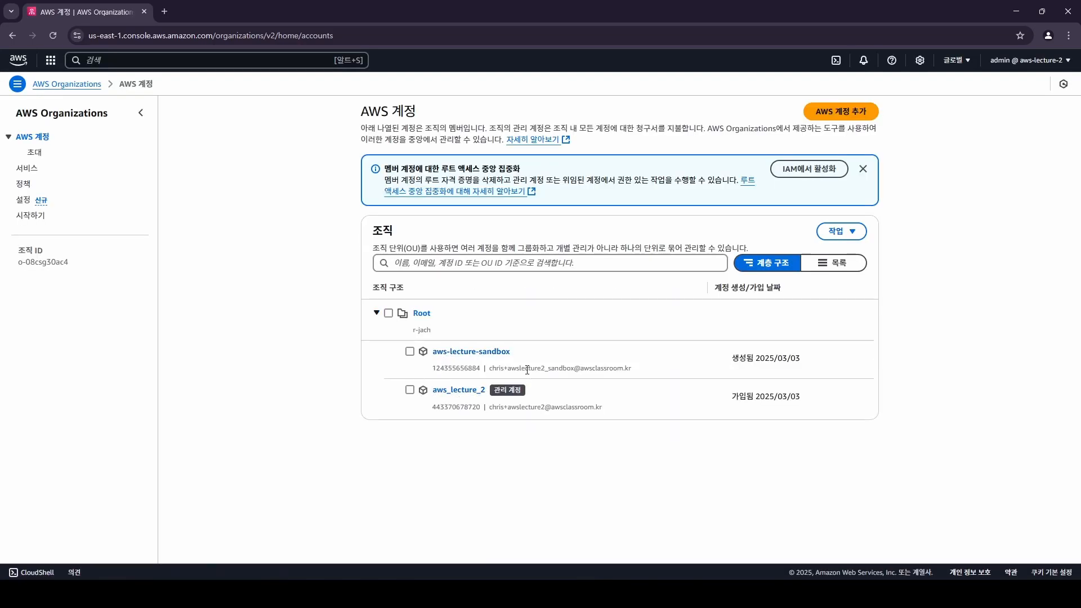
{"action": "left_click_drag", "start_coordinate": [432, 392], "coordinate": [490, 392]}
{"action": "left_click_drag", "start_coordinate": [511, 352], "coordinate": [433, 357]}
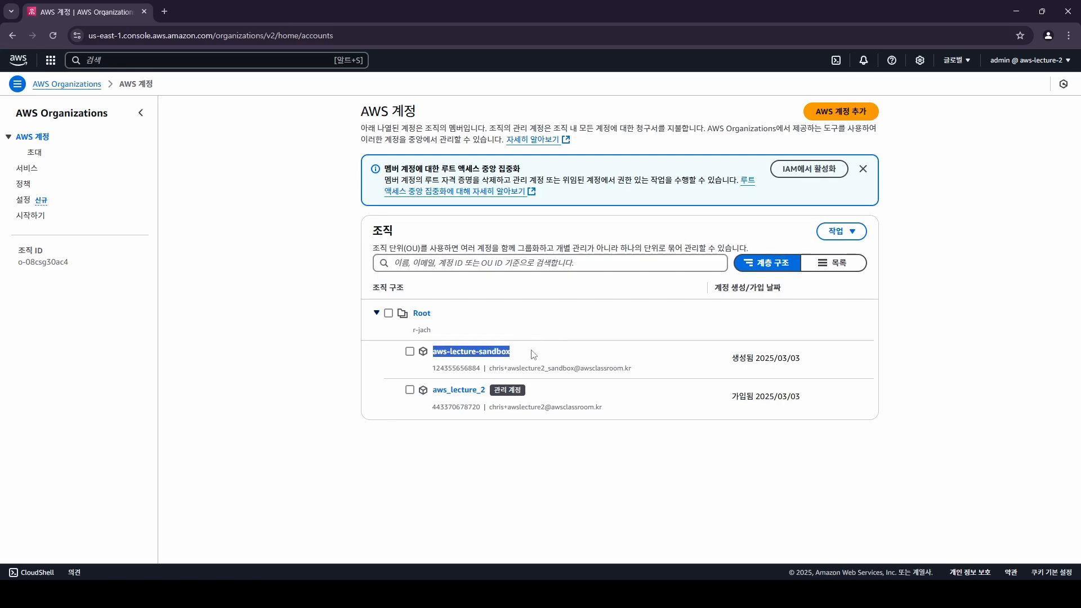
{"action": "left_click", "coordinate": [518, 356]}
{"action": "left_click_drag", "start_coordinate": [514, 354], "coordinate": [430, 359]}
{"action": "left_click", "coordinate": [631, 355]}
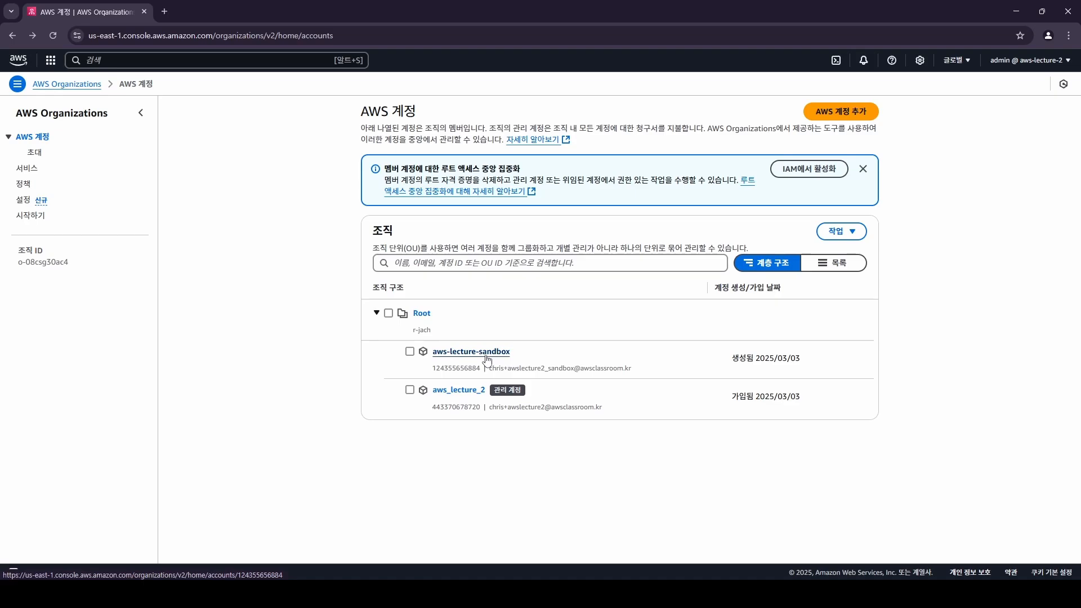
{"action": "double_click", "coordinate": [466, 368]}
{"action": "key", "text": "ctrl+c"}
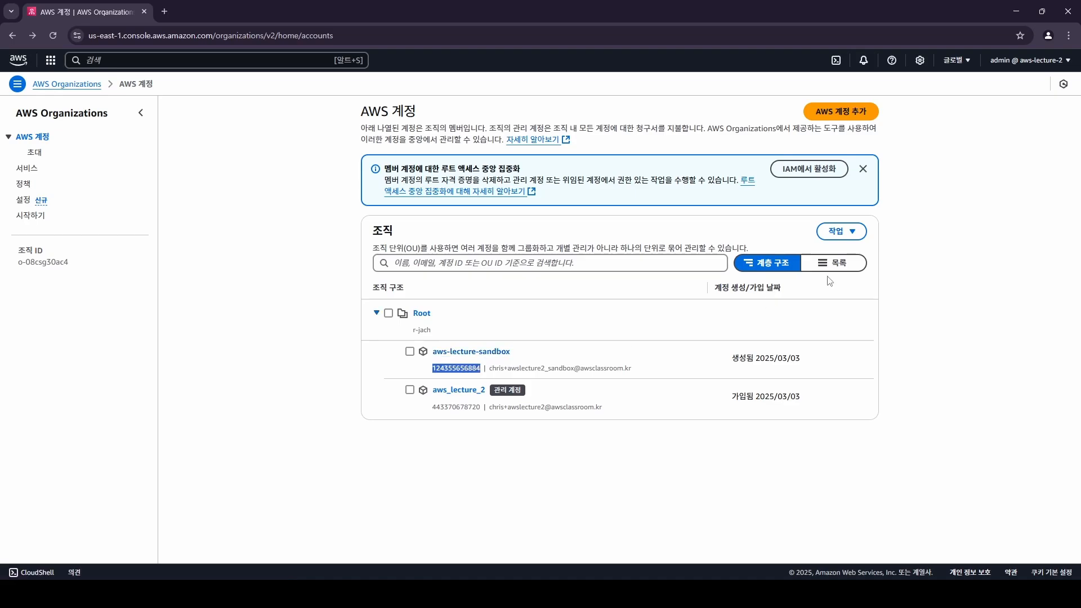
{"action": "left_click", "coordinate": [1010, 64]}
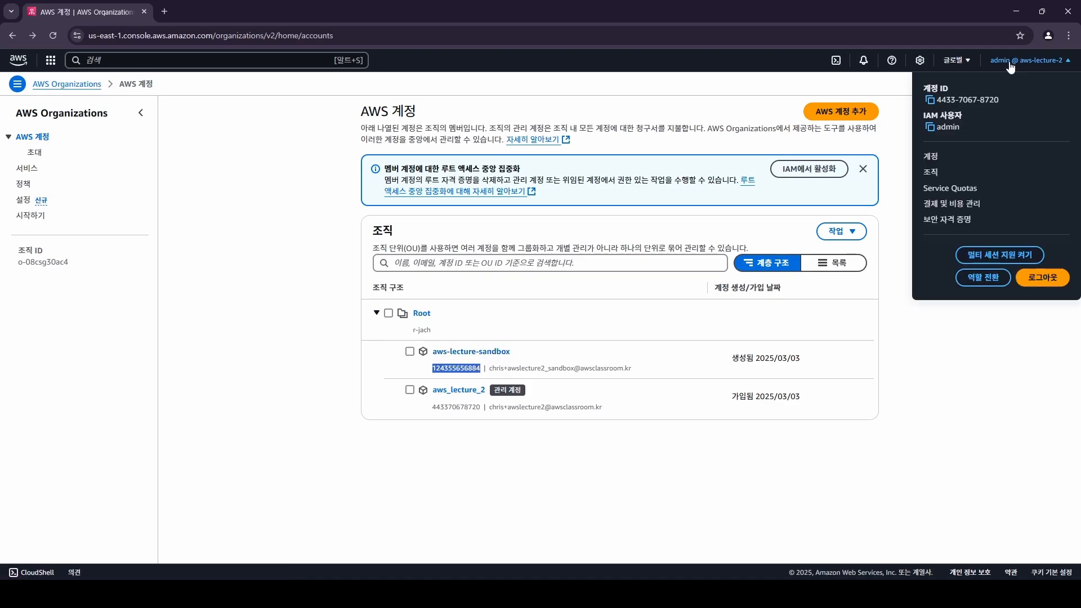
Open the Switch Role form and paste the sandbox account ID.
{"action": "left_click", "coordinate": [986, 276]}
{"action": "left_click", "coordinate": [411, 188]}
{"action": "key", "text": "ctrl+v"}
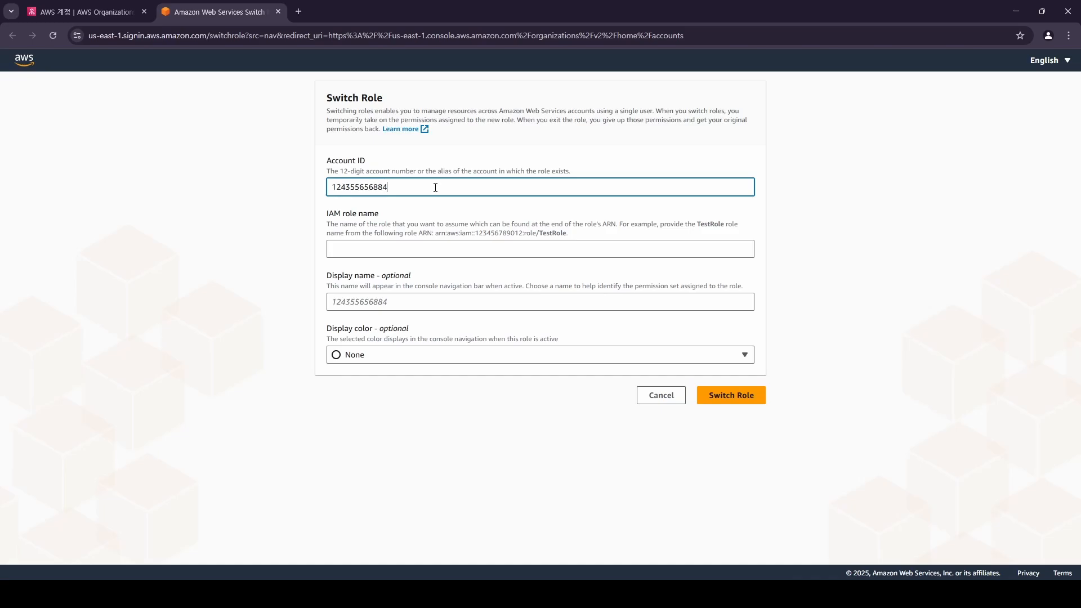
{"action": "left_click", "coordinate": [397, 253]}
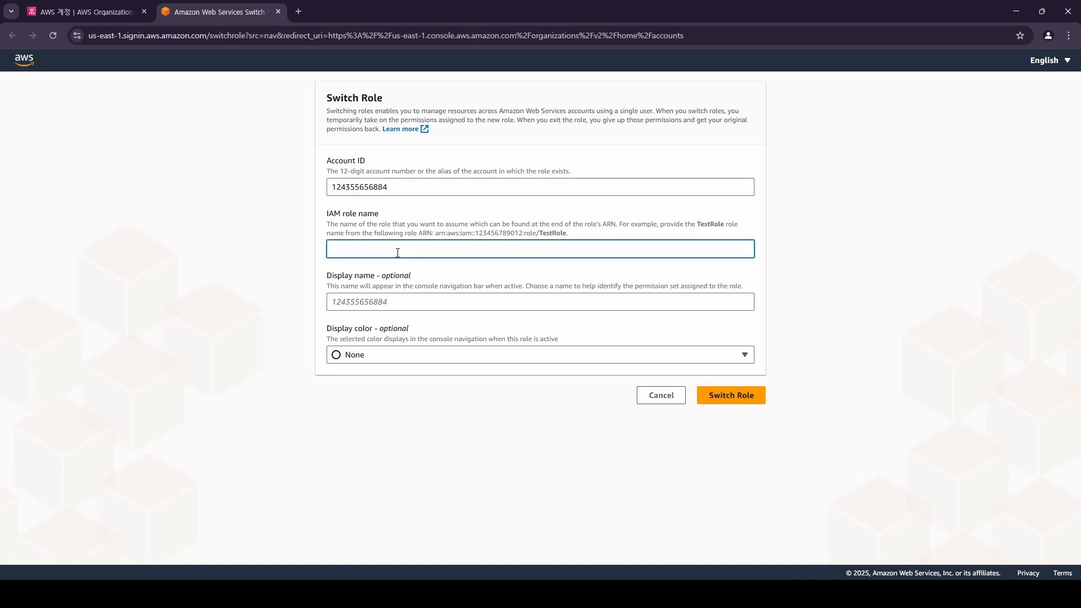
Copy the default role name OrganizationAccountAccessRole from the Add AWS account page.
{"action": "left_click", "coordinate": [122, 6]}
{"action": "left_click", "coordinate": [216, 11]}
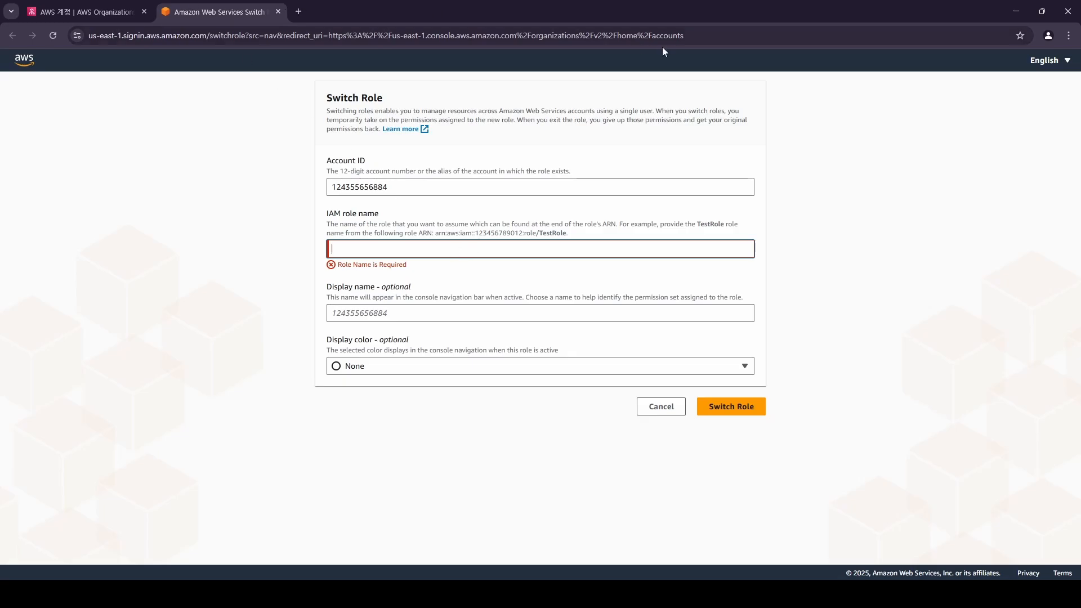
{"action": "left_click", "coordinate": [111, 5]}
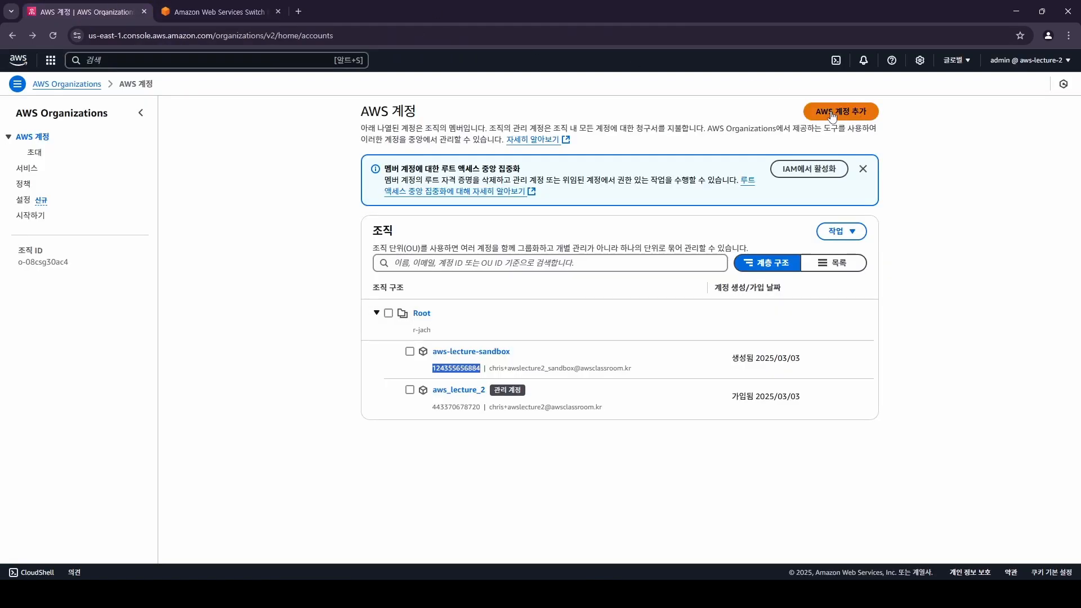
{"action": "left_click", "coordinate": [839, 111]}
{"action": "double_click", "coordinate": [397, 341]}
{"action": "key", "text": "ctrl+c"}
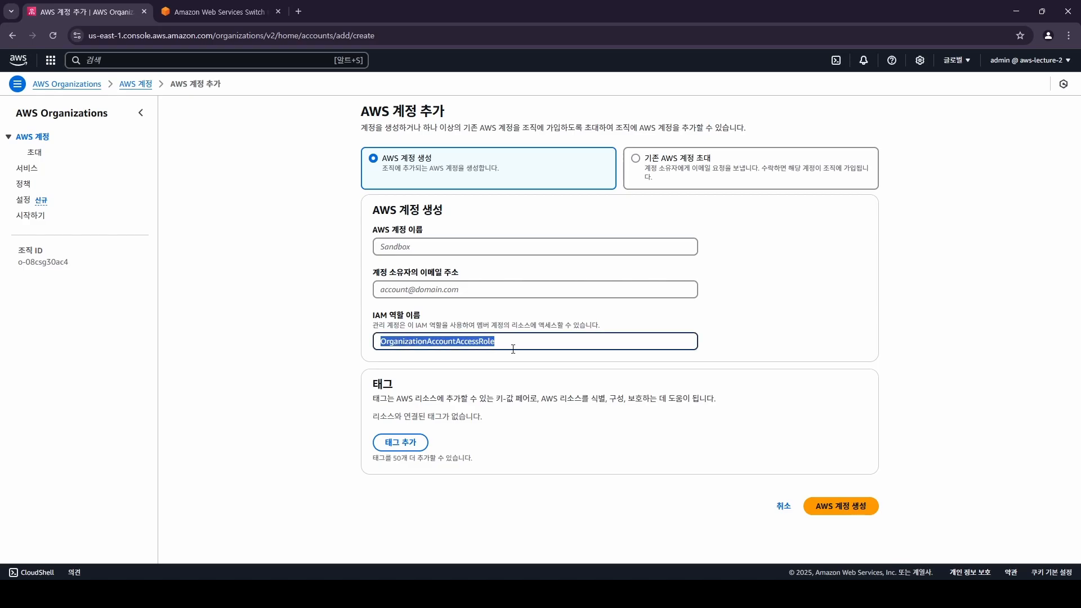
{"action": "key", "text": "alt+Left"}
Paste OrganizationAccountAccessRole as the IAM role name in the Switch Role form.
{"action": "left_click", "coordinate": [227, 5]}
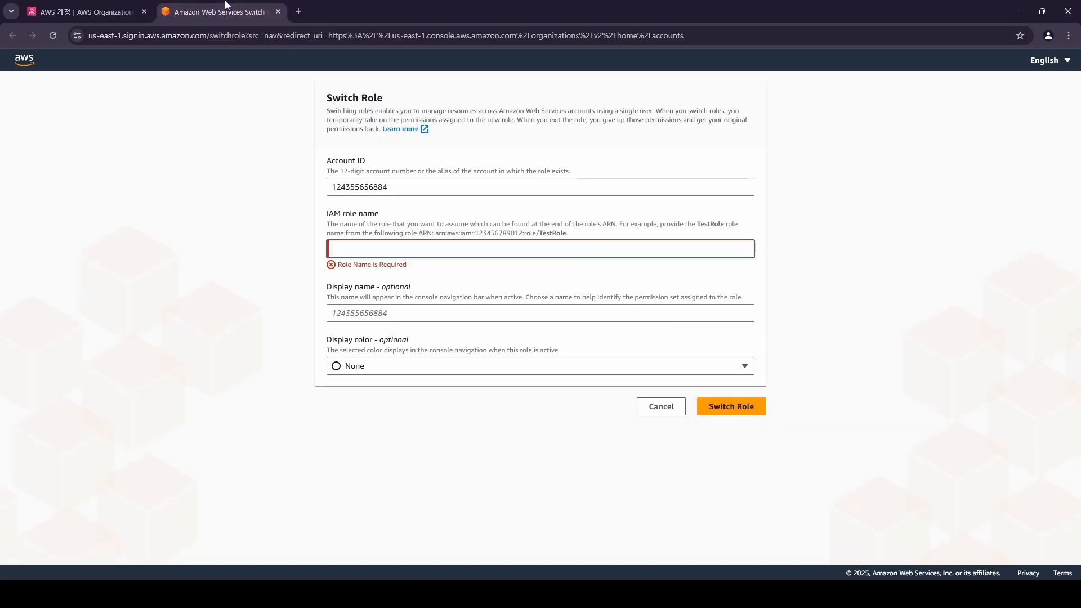
{"action": "key", "text": "ctrl+v"}
{"action": "left_click", "coordinate": [436, 310]}
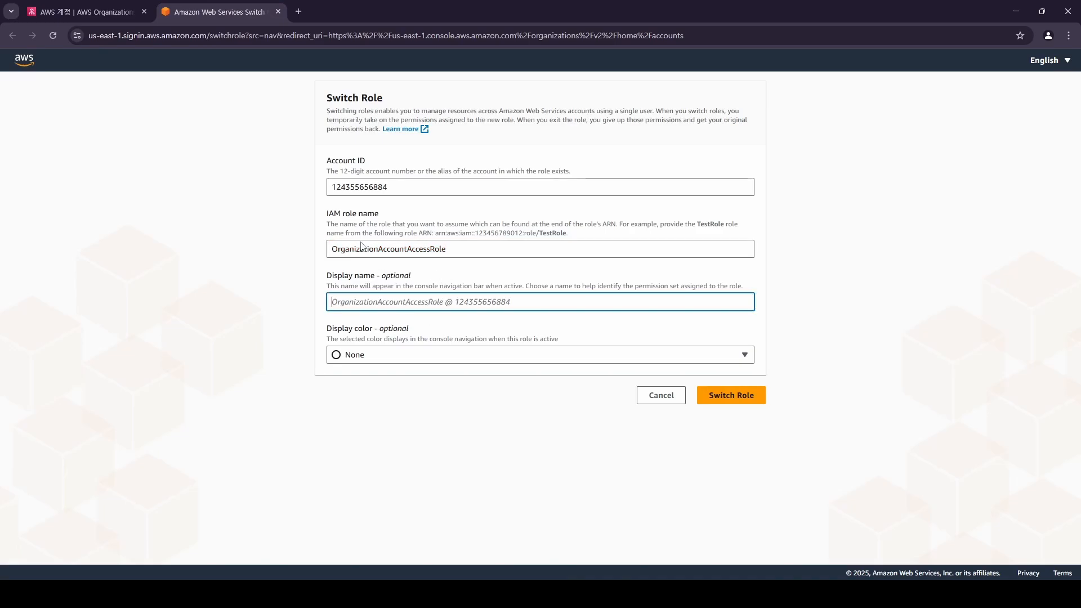
Set the display name to aws-lecture-sandbox and the display colour to Blue.
{"action": "left_click", "coordinate": [130, 11]}
{"action": "left_click_drag", "start_coordinate": [431, 351], "coordinate": [511, 353]}
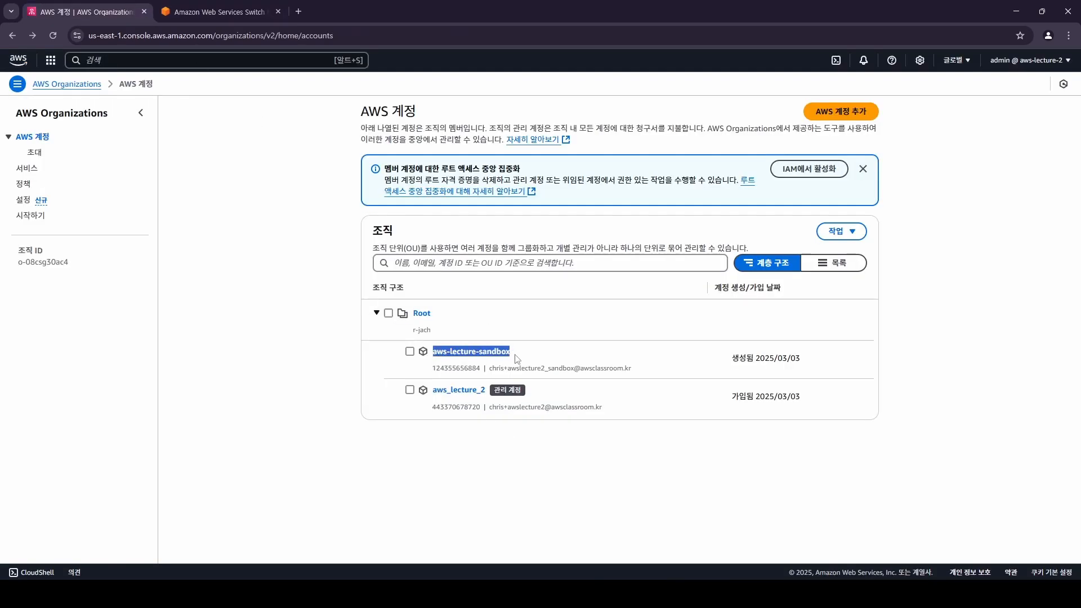
{"action": "key", "text": "ctrl+c"}
{"action": "left_click", "coordinate": [219, 11]}
{"action": "key", "text": "ctrl+v"}
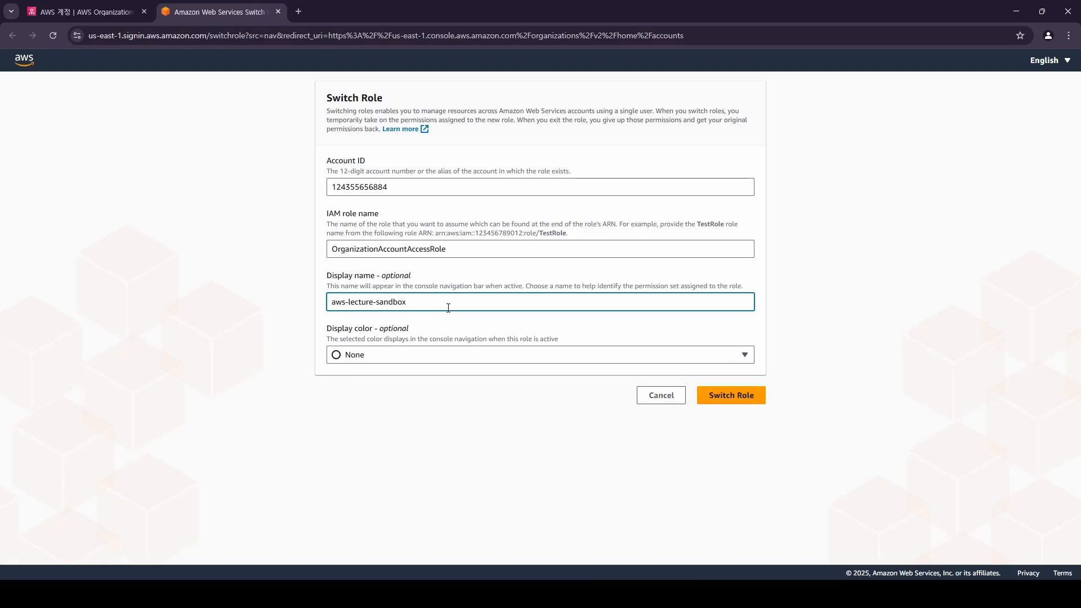
{"action": "left_click", "coordinate": [463, 401]}
{"action": "left_click", "coordinate": [393, 358]}
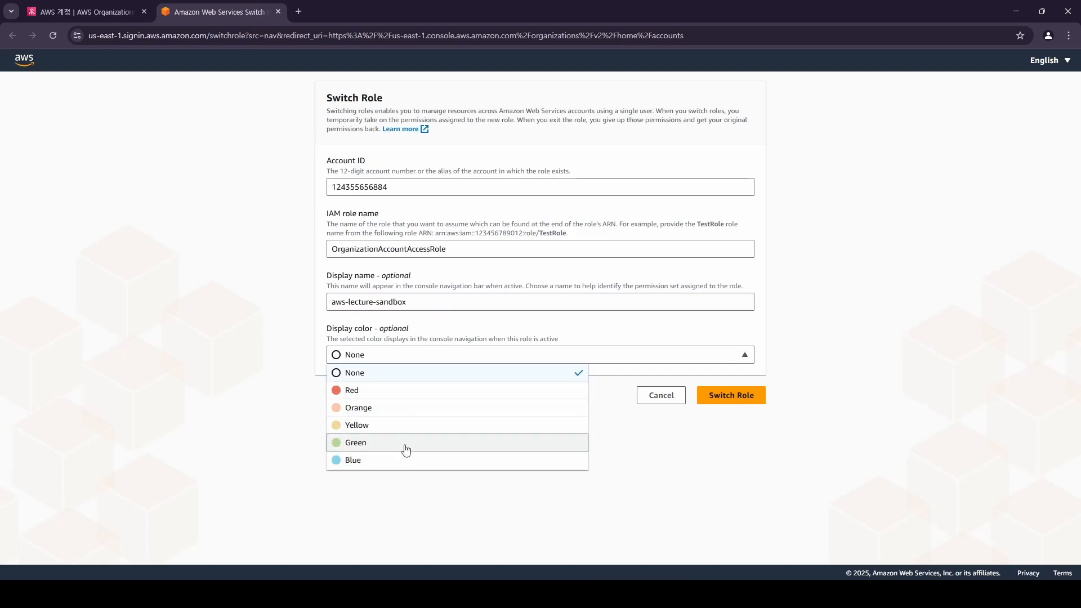
{"action": "left_click", "coordinate": [398, 466]}
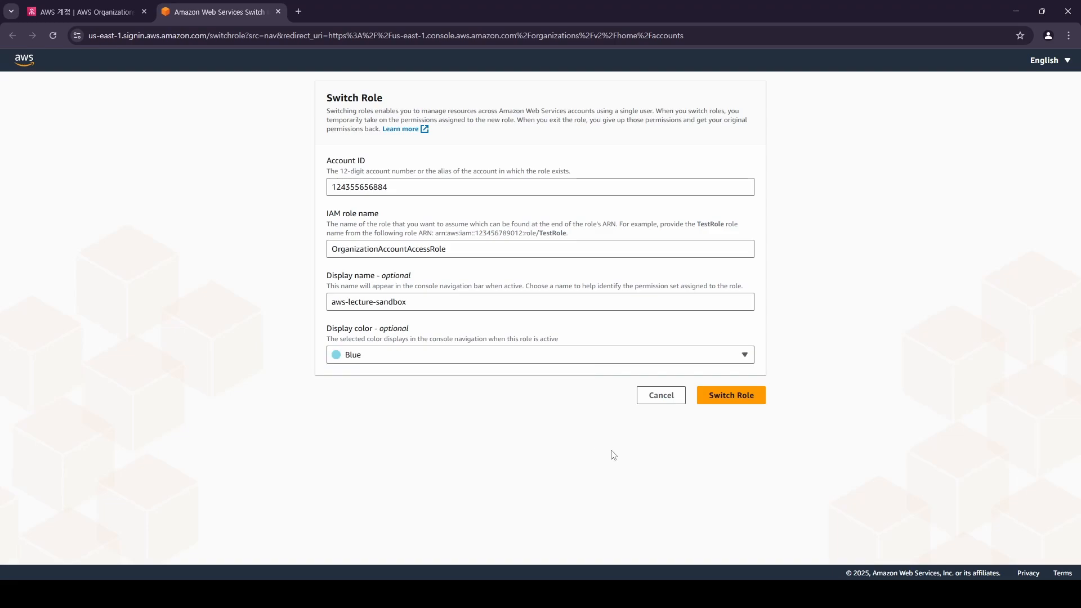
Switch into the aws-lecture-sandbox role and confirm the account ID now in use.
{"action": "left_click", "coordinate": [747, 396]}
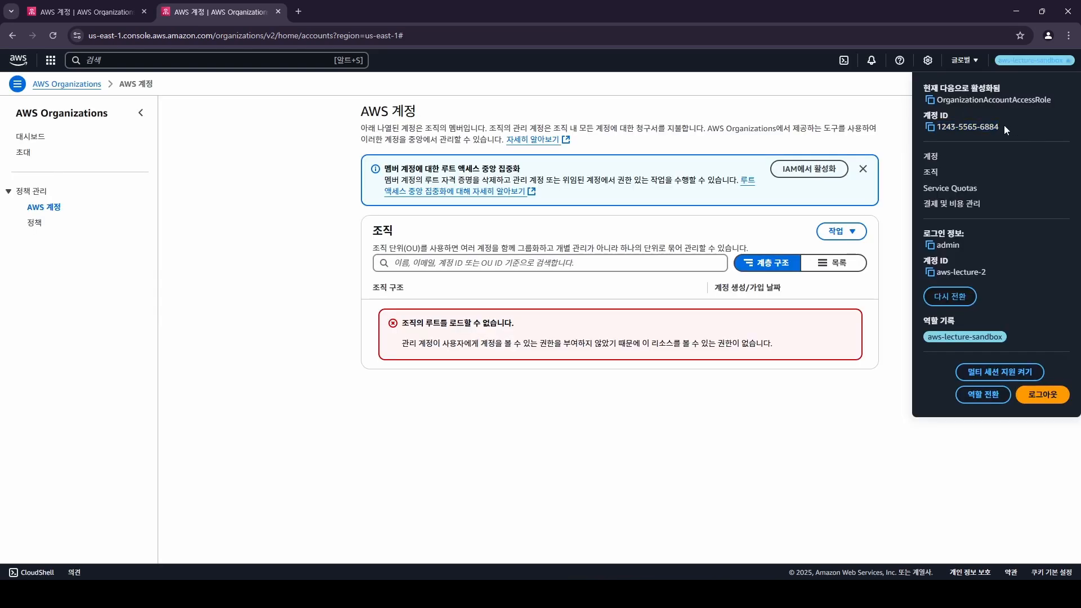
{"action": "left_click_drag", "start_coordinate": [1002, 126], "coordinate": [936, 126]}
{"action": "left_click", "coordinate": [25, 60]}
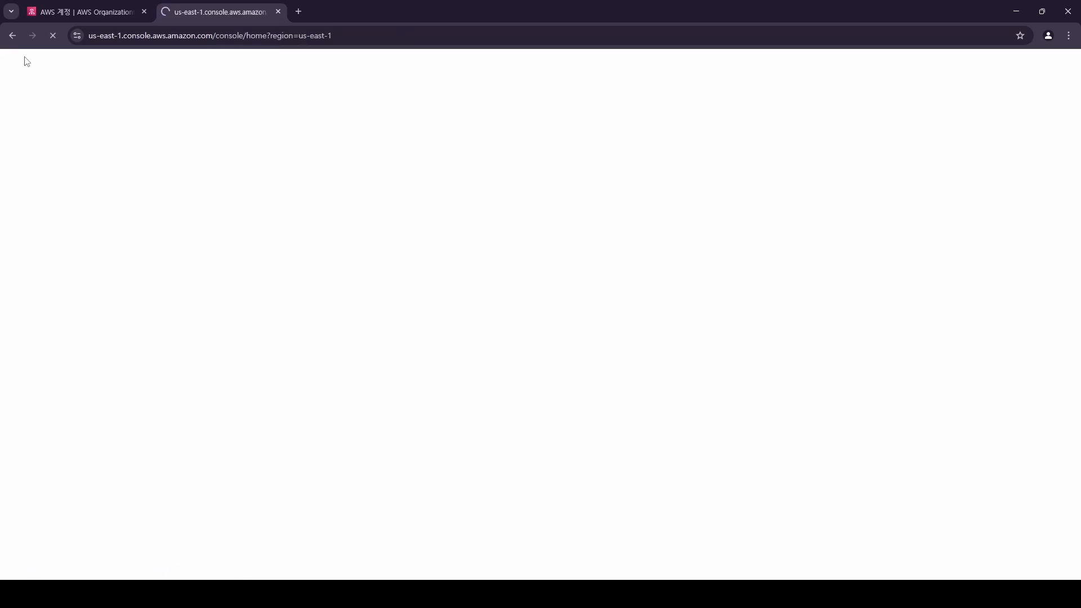
Open S3 general purpose buckets and set the region to Asia Pacific (Seoul).
{"action": "left_click", "coordinate": [113, 61]}
{"action": "type", "text": "s3"}
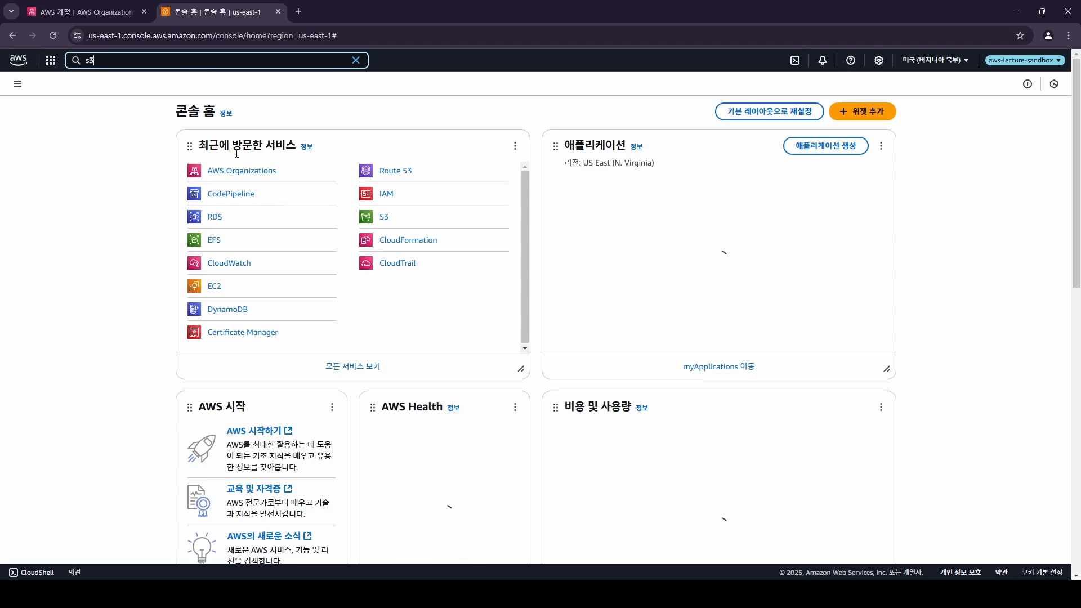
{"action": "left_click", "coordinate": [236, 118]}
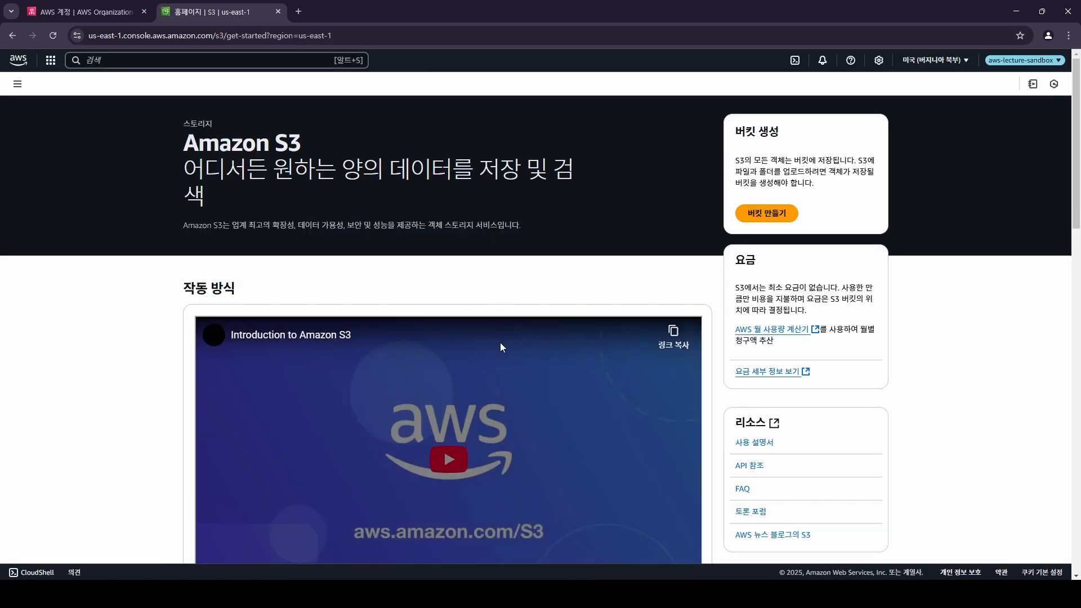
{"action": "left_click", "coordinate": [15, 85]}
{"action": "left_click", "coordinate": [39, 139]}
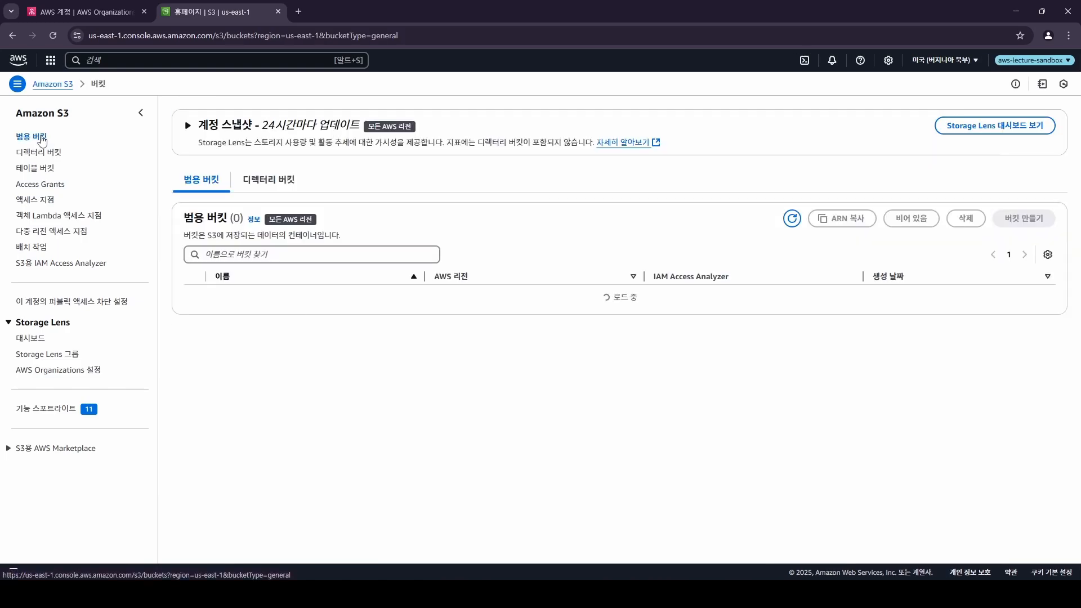
{"action": "left_click", "coordinate": [959, 61]}
{"action": "left_click", "coordinate": [831, 221]}
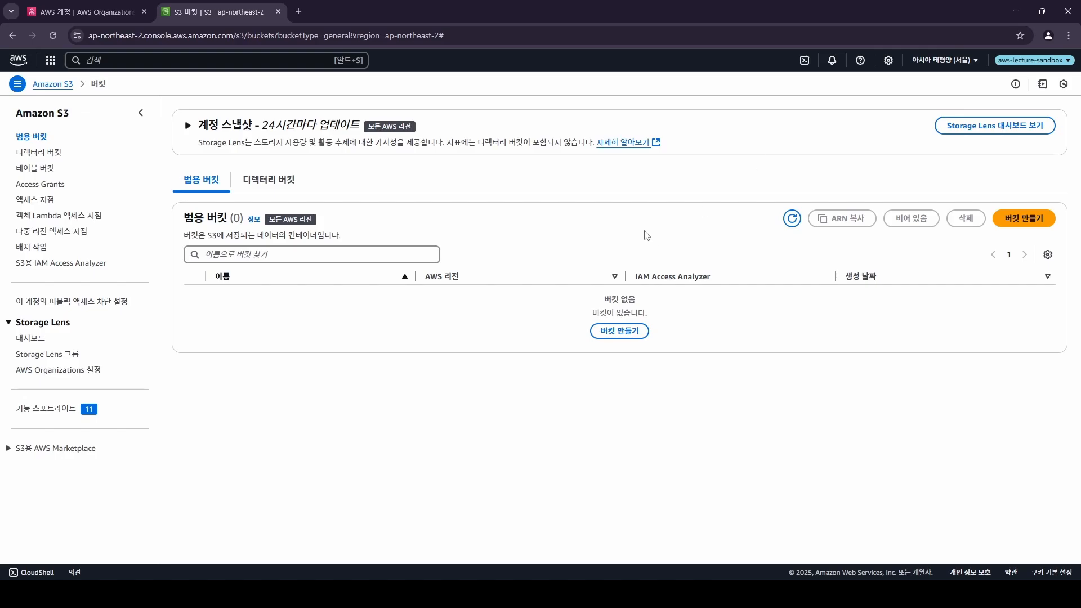
Switch back to the admin identity and sign in again to the management account.
{"action": "left_click", "coordinate": [96, 11]}
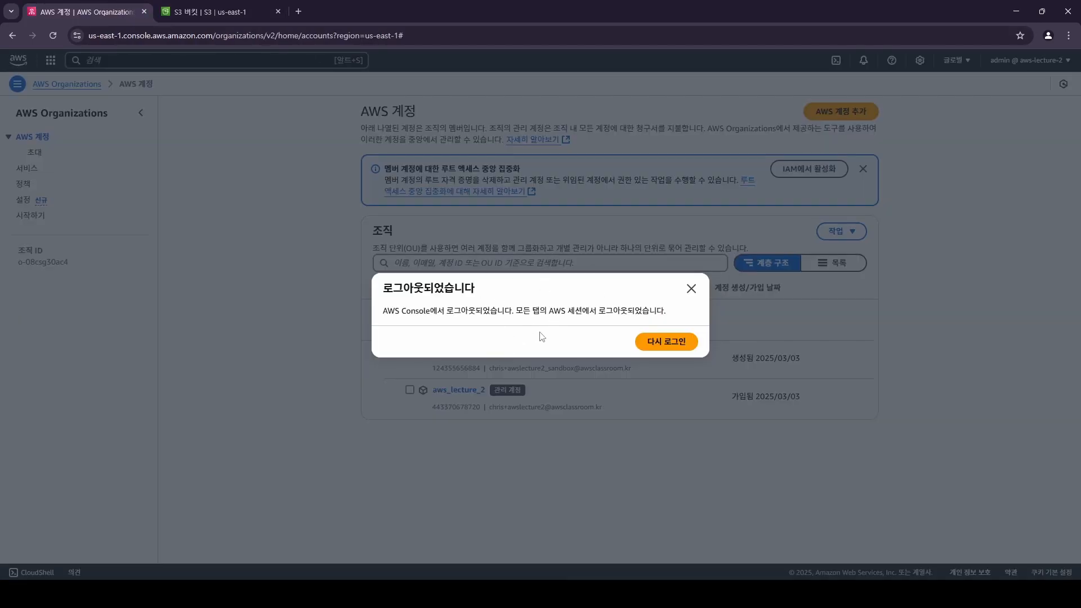
{"action": "left_click", "coordinate": [225, 11]}
{"action": "left_click", "coordinate": [1021, 62]}
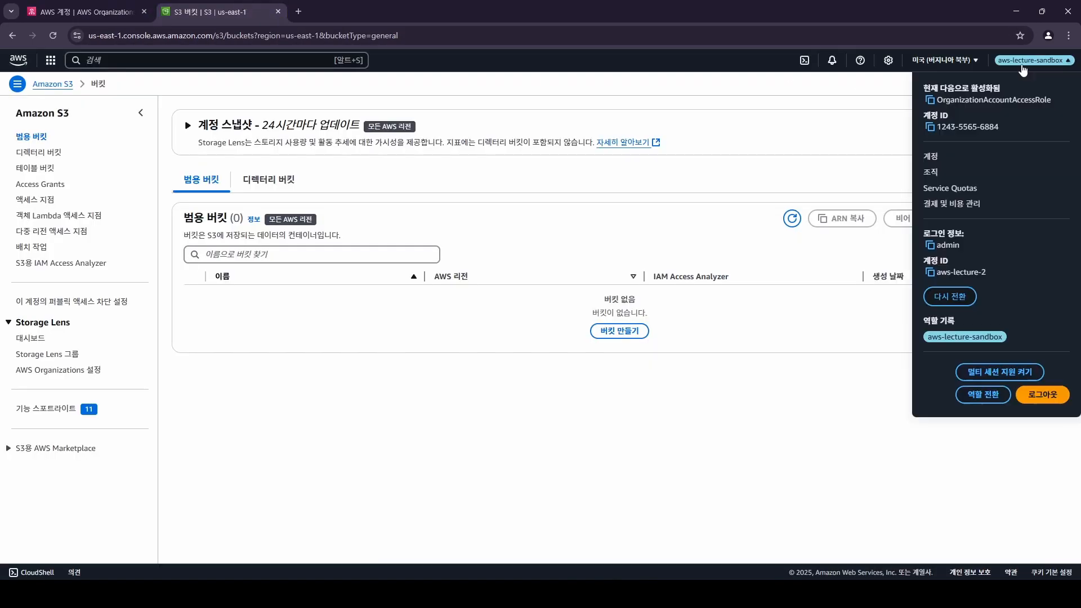
{"action": "left_click", "coordinate": [951, 296]}
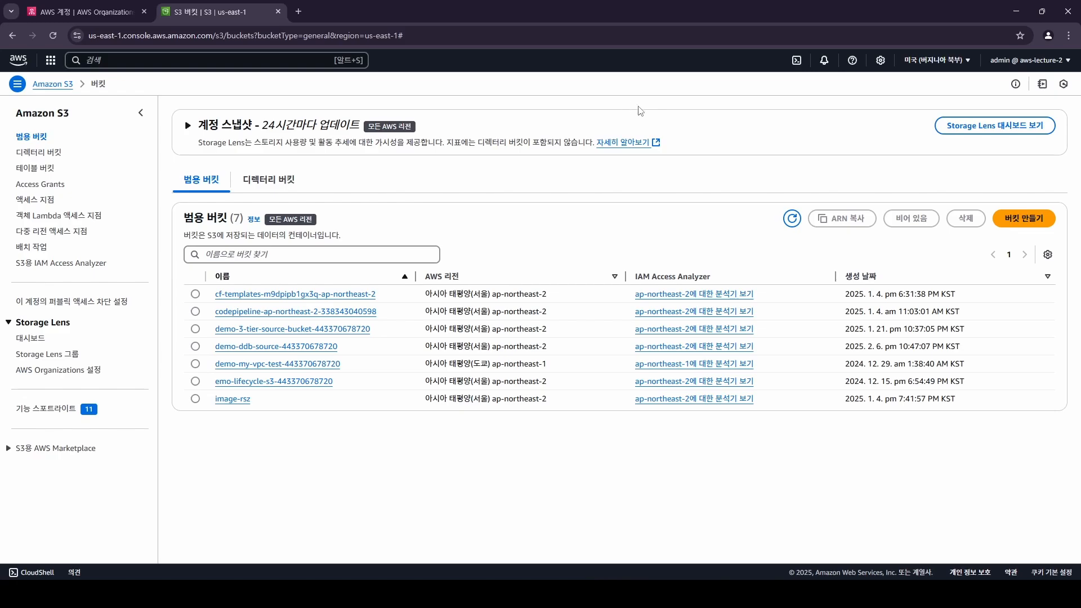
{"action": "left_click", "coordinate": [137, 8]}
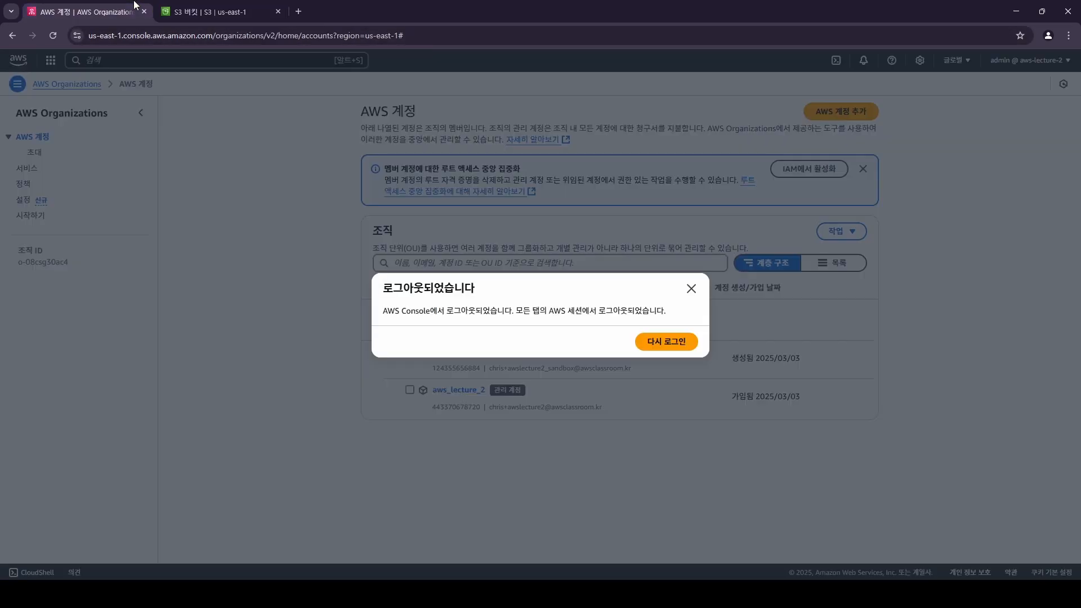
{"action": "left_click", "coordinate": [676, 340]}
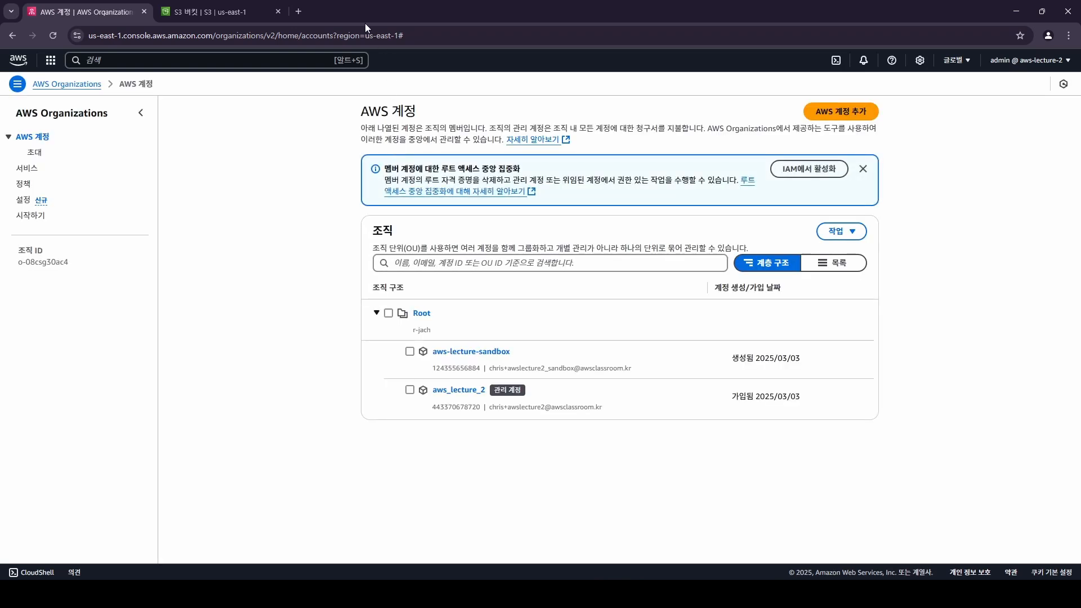
{"action": "left_click", "coordinate": [1016, 60]}
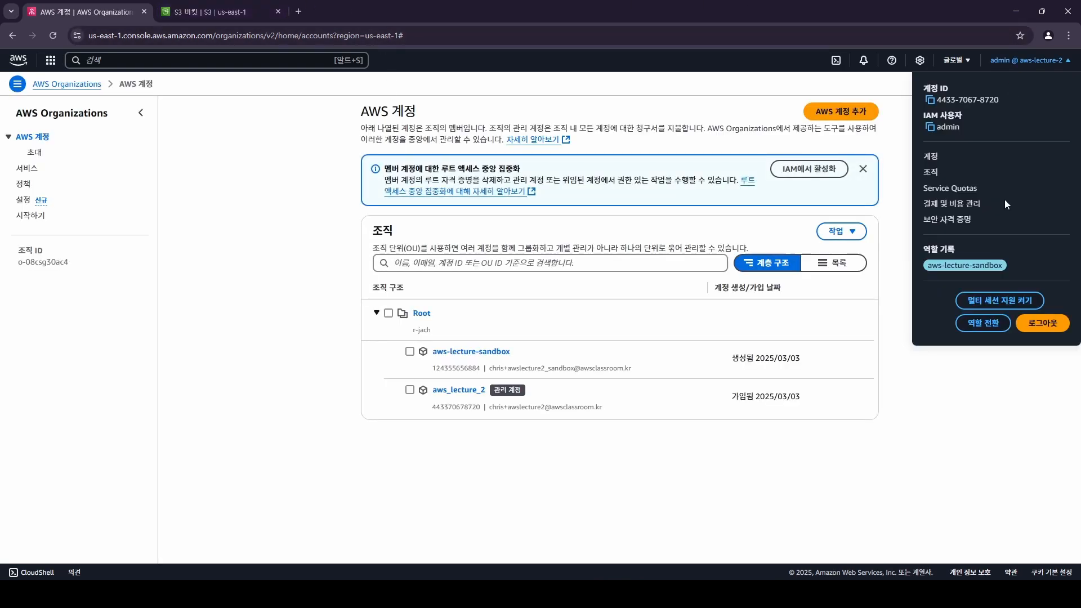
Turn on multi-session support and close the logged-out S3 tab.
{"action": "left_click", "coordinate": [1001, 307]}
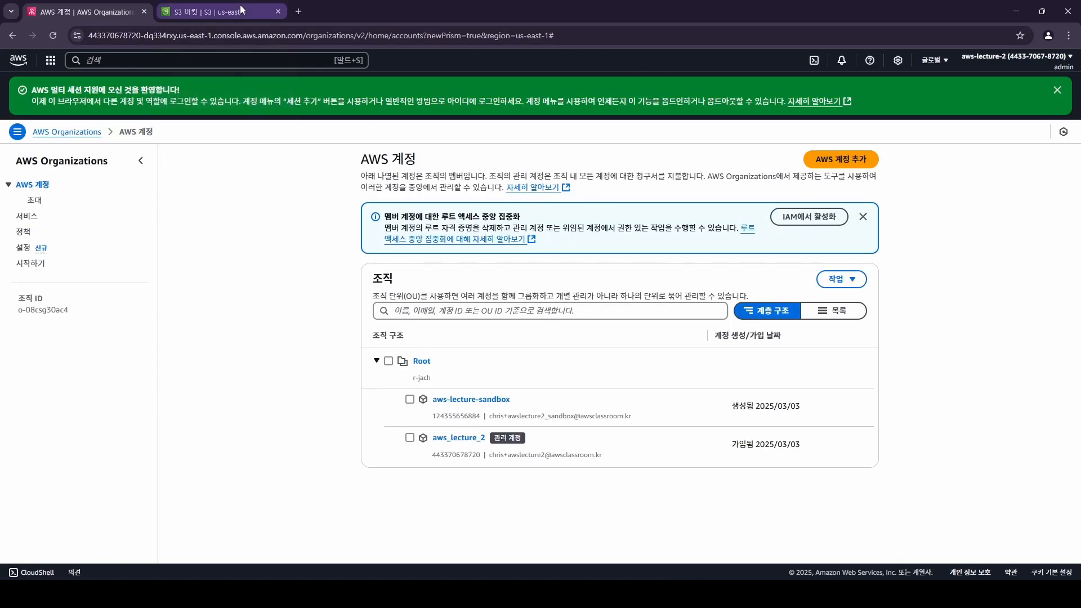
{"action": "left_click", "coordinate": [280, 11]}
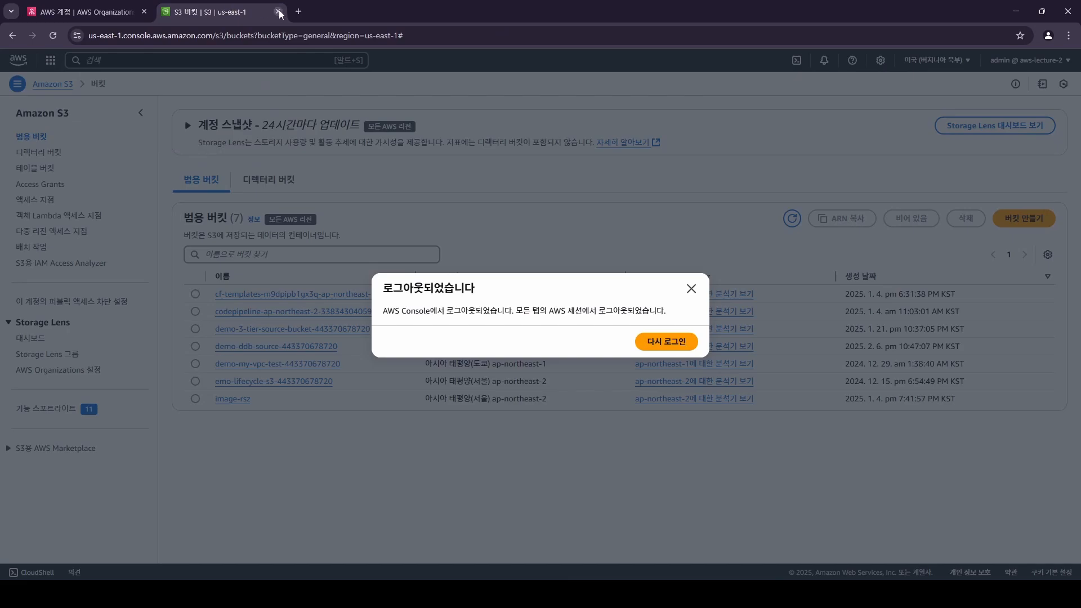
{"action": "left_click", "coordinate": [278, 10]}
Add a second session signed in as the aws-lecture-sandbox role.
{"action": "left_click", "coordinate": [1028, 67]}
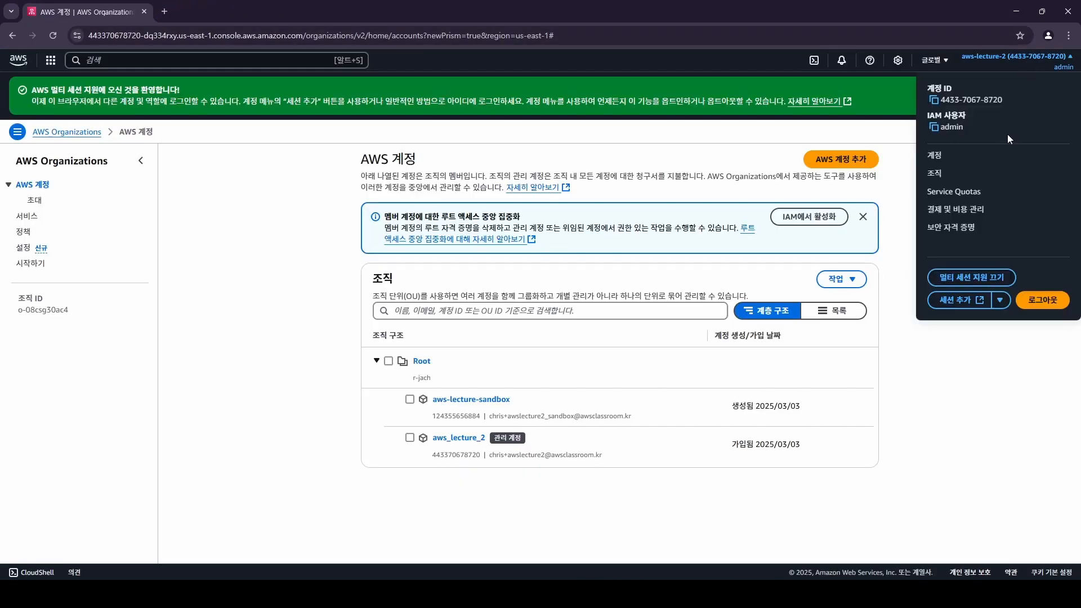
{"action": "left_click", "coordinate": [1000, 306]}
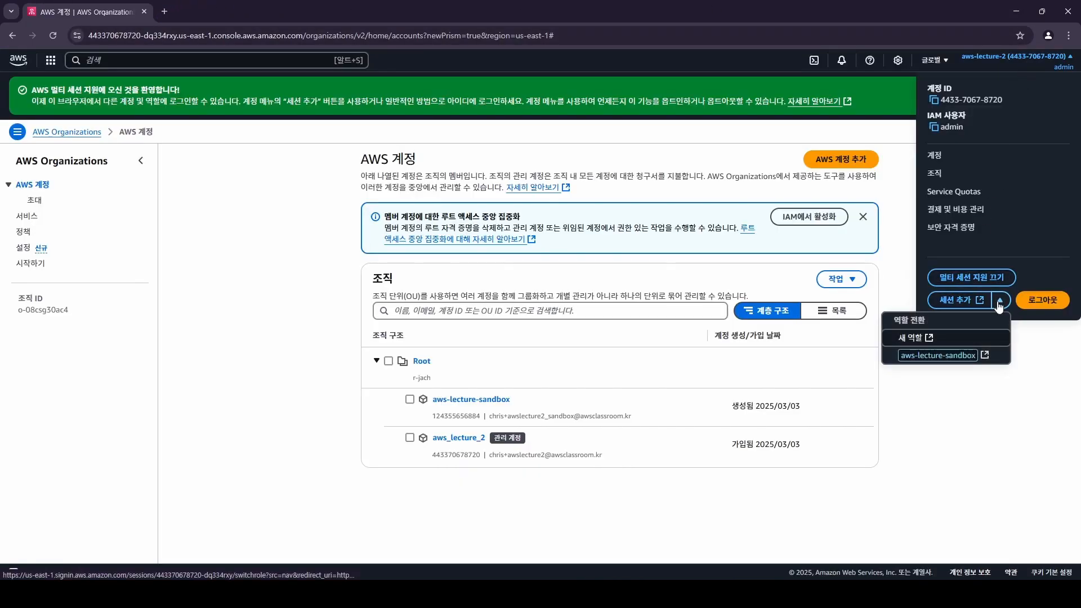
{"action": "left_click", "coordinate": [937, 356]}
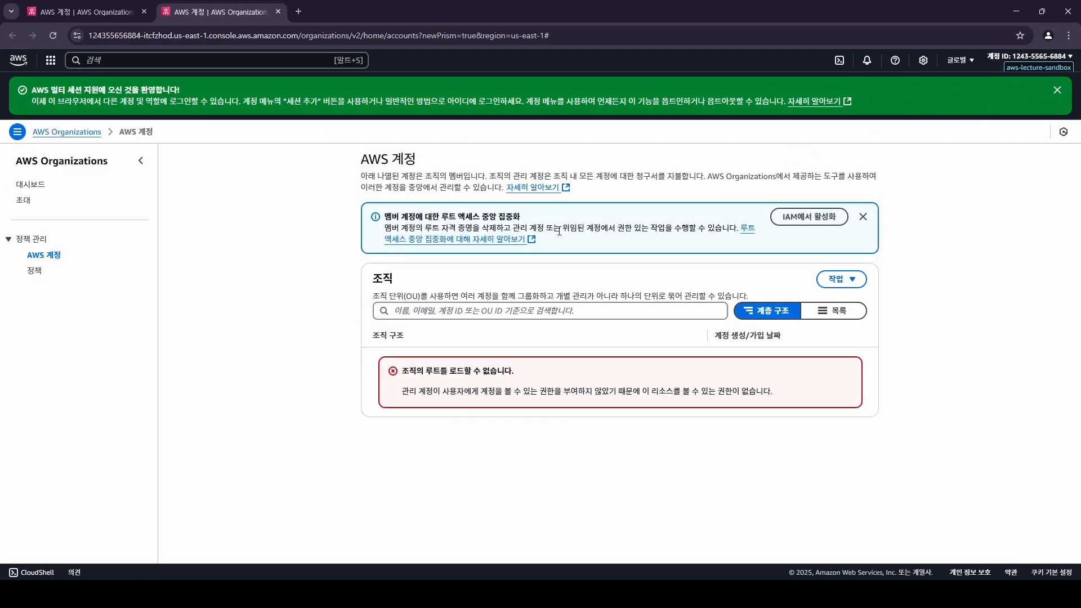
Dismiss the multi-session welcome banners in both the management and sandbox tabs.
{"action": "left_click", "coordinate": [68, 4]}
{"action": "left_click", "coordinate": [227, 309]}
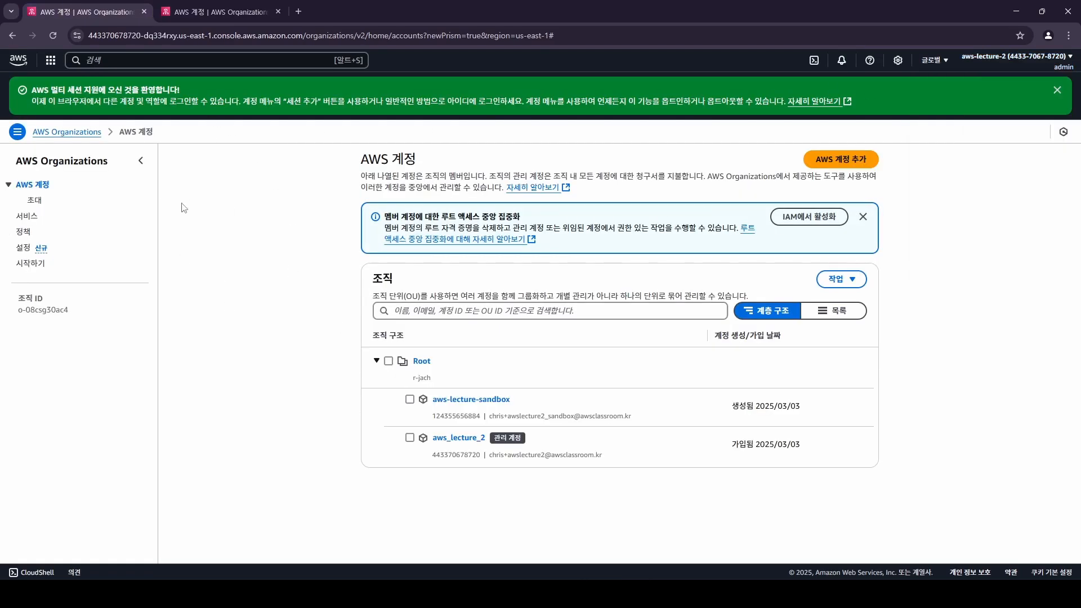
{"action": "left_click", "coordinate": [1057, 93]}
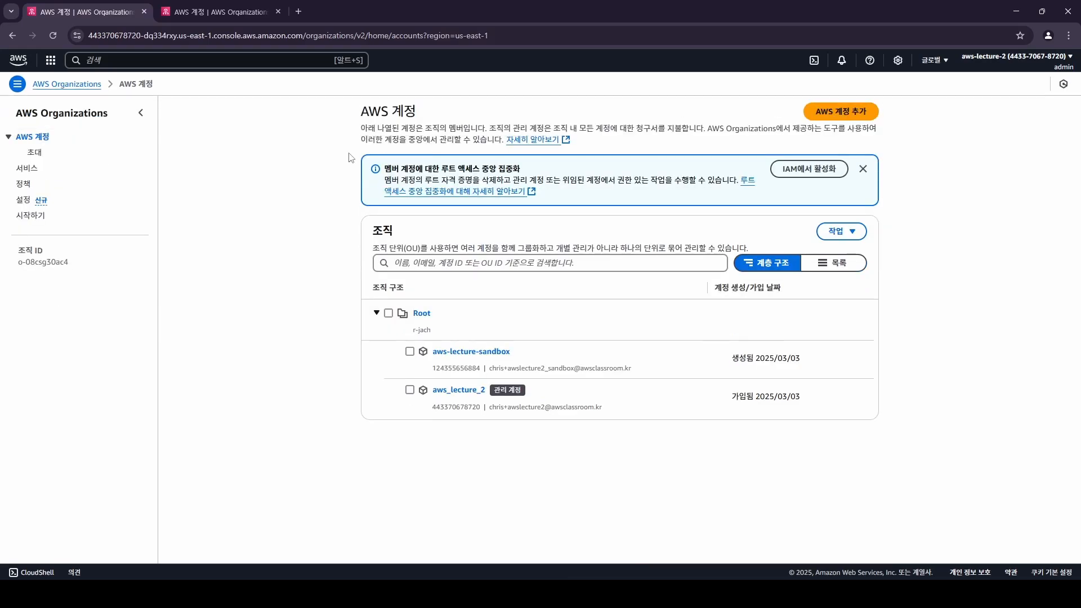
{"action": "left_click", "coordinate": [191, 5]}
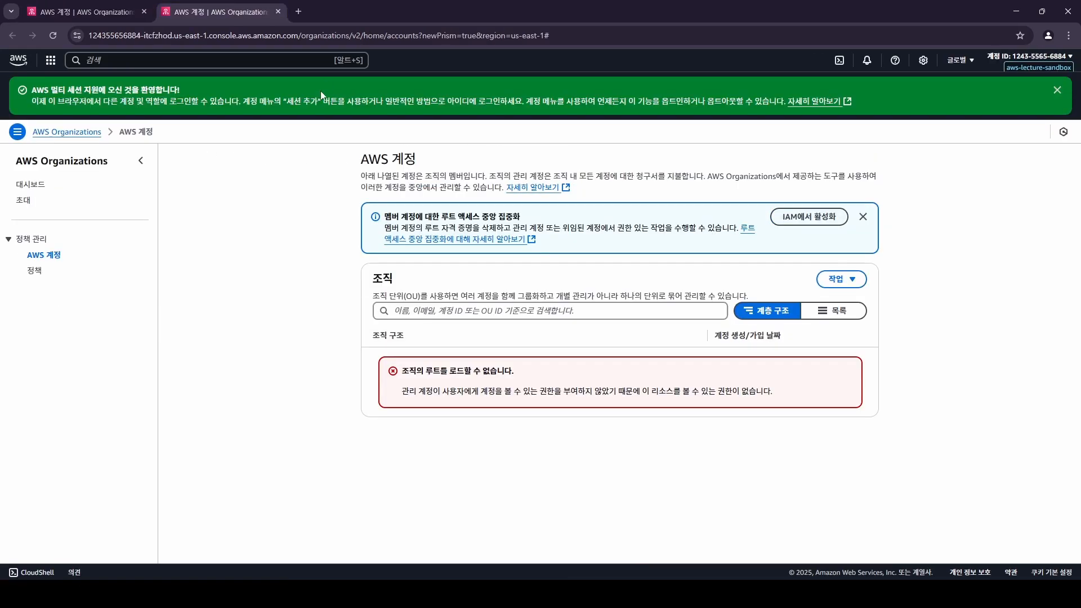
{"action": "left_click", "coordinate": [1055, 92]}
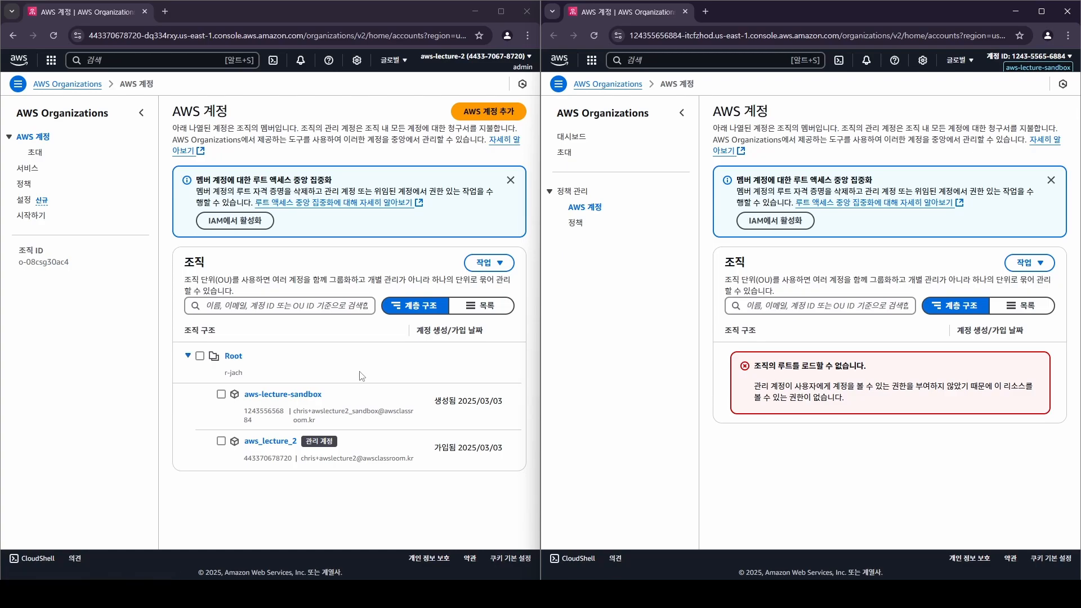
Open aws-lecture-sandbox's Policies tab and list the seven policy types, all disabled.
{"action": "left_click", "coordinate": [291, 398]}
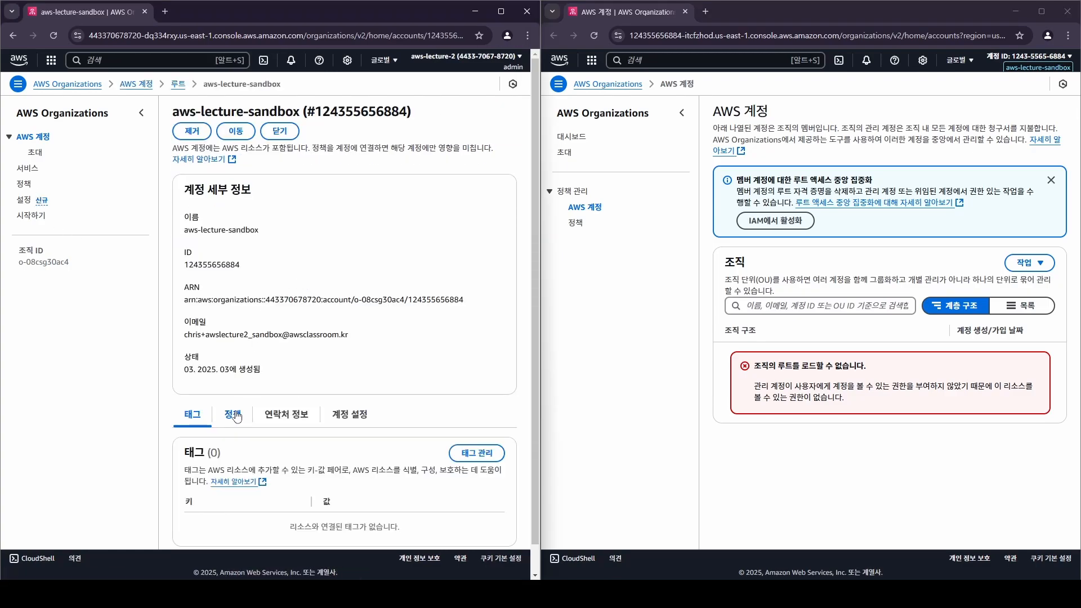
{"action": "left_click", "coordinate": [234, 417]}
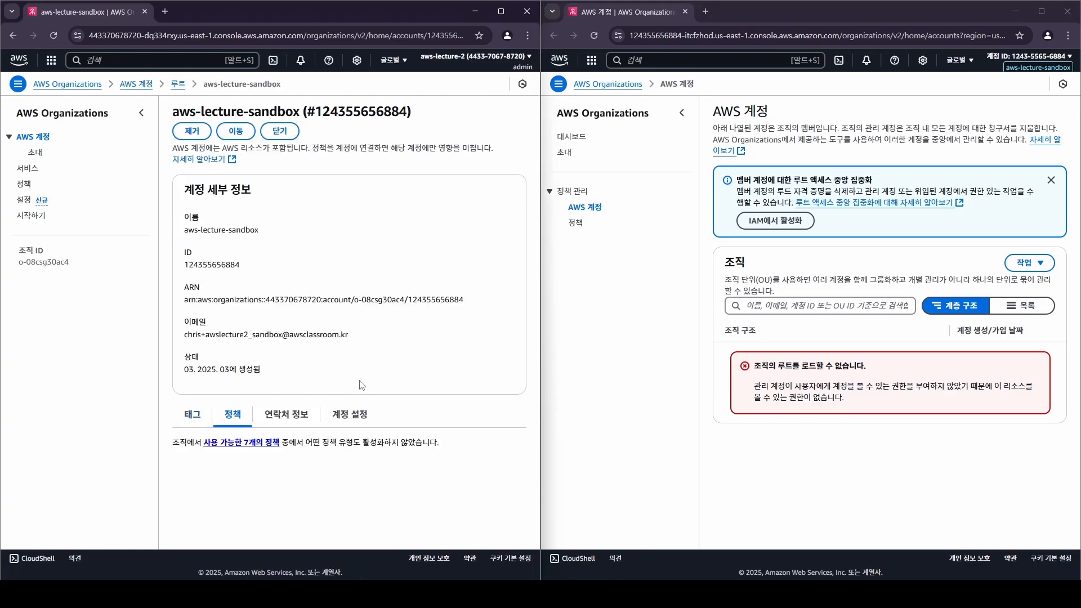
{"action": "left_click", "coordinate": [261, 443]}
Enable service control policies for the organization.
{"action": "scroll", "coordinate": [445, 430], "scroll_direction": "down", "scroll_amount": 2}
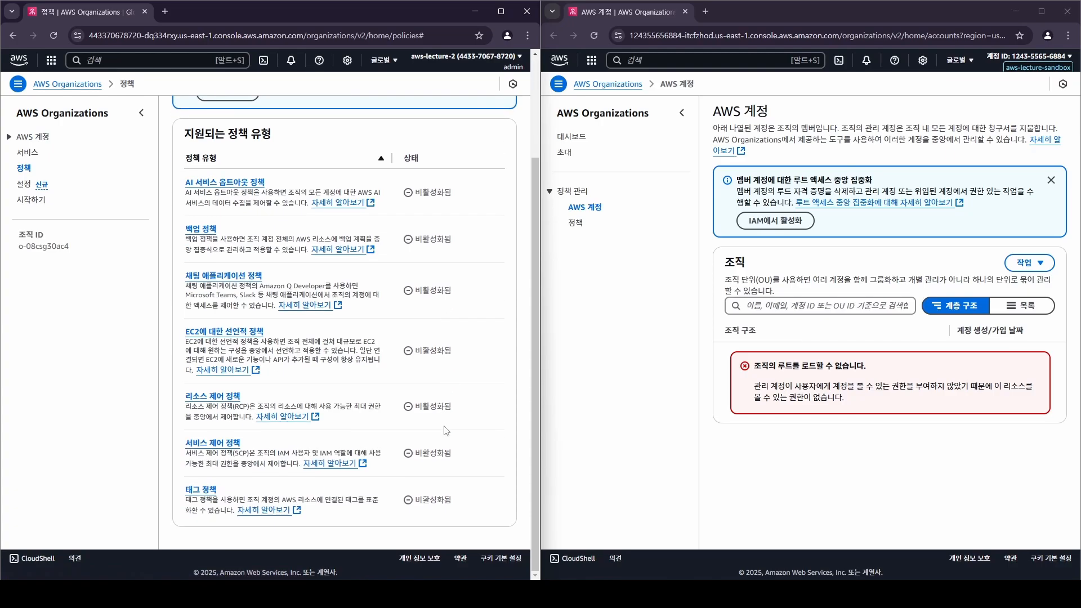
{"action": "left_click", "coordinate": [228, 443]}
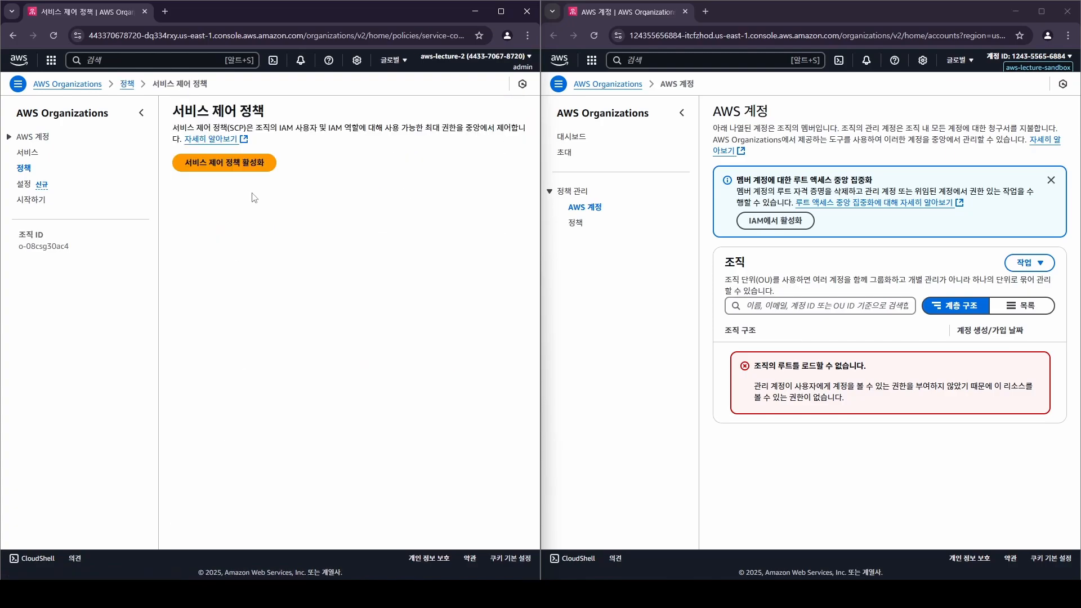
{"action": "left_click", "coordinate": [244, 162]}
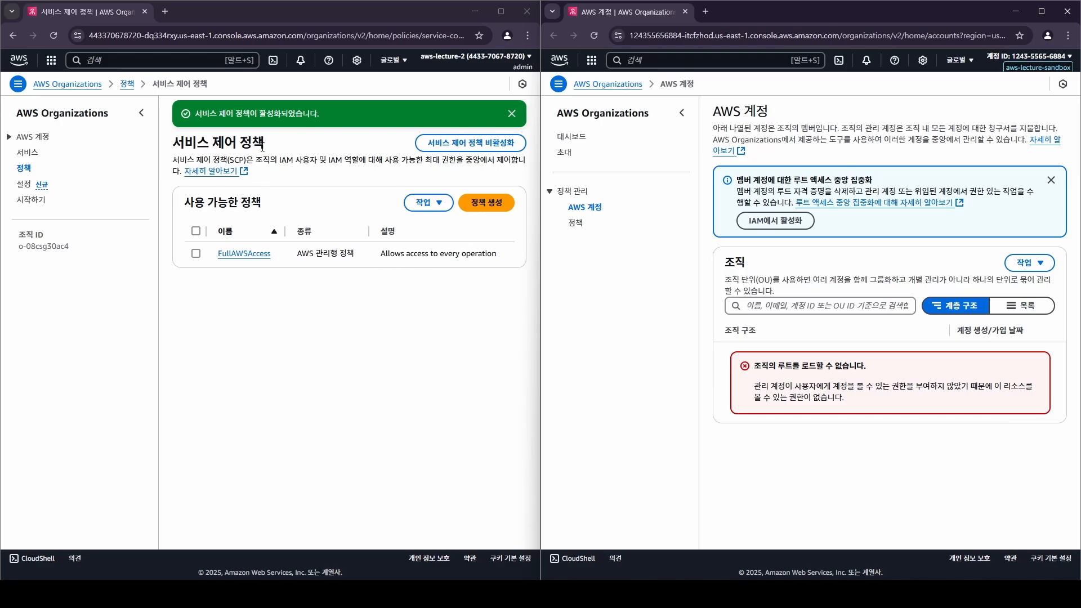
Inspect FullAWSAccess, begin a new SCP, and maximize scp.json in VS Code.
{"action": "left_click", "coordinate": [336, 301]}
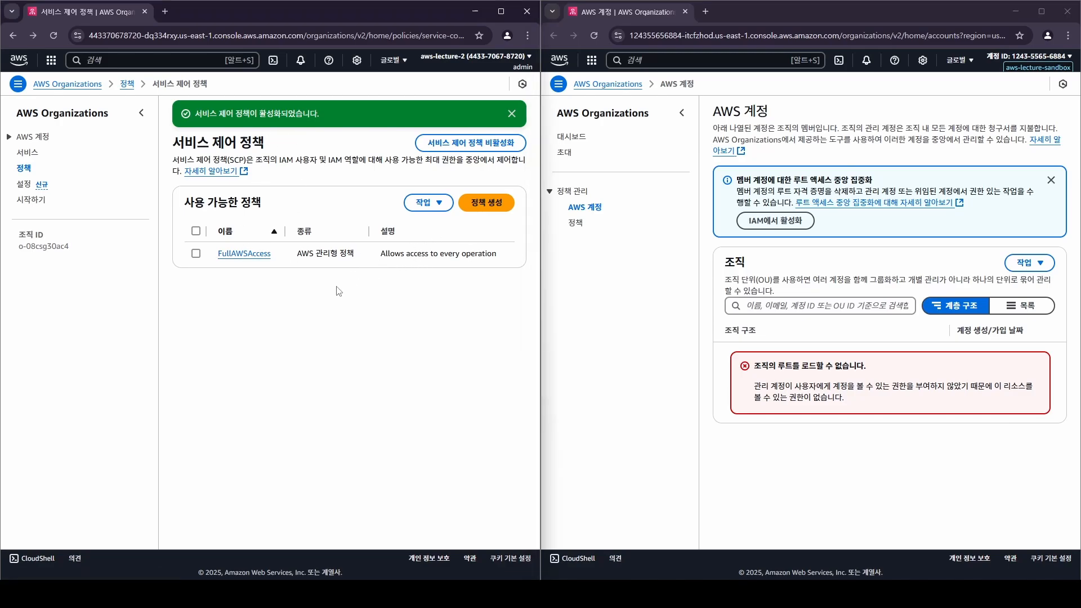
{"action": "left_click", "coordinate": [246, 259]}
{"action": "scroll", "coordinate": [282, 506], "scroll_direction": "down", "scroll_amount": 3}
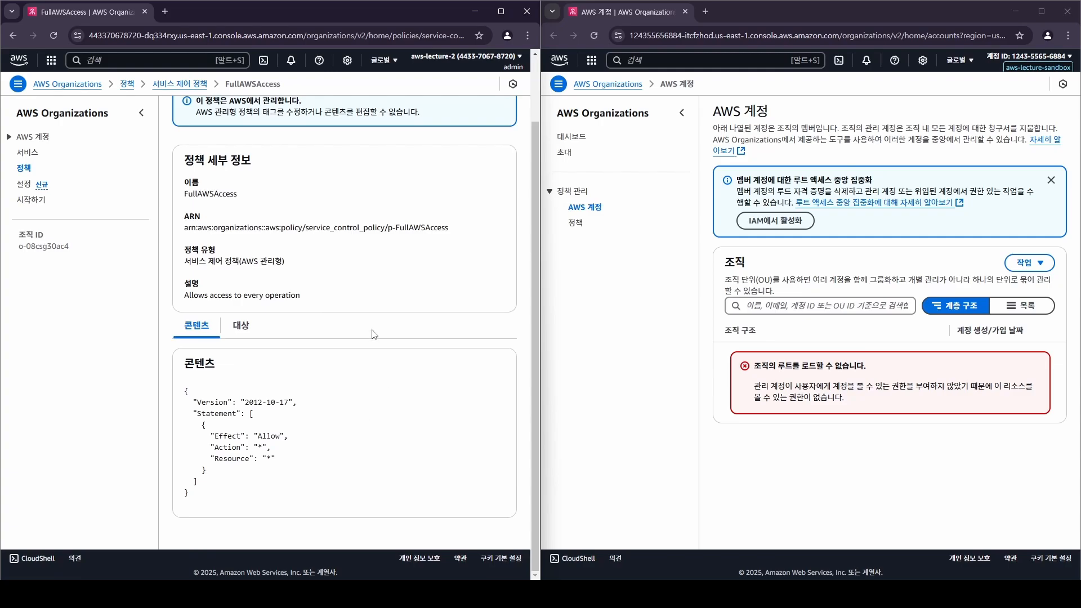
{"action": "key", "text": "alt+Left"}
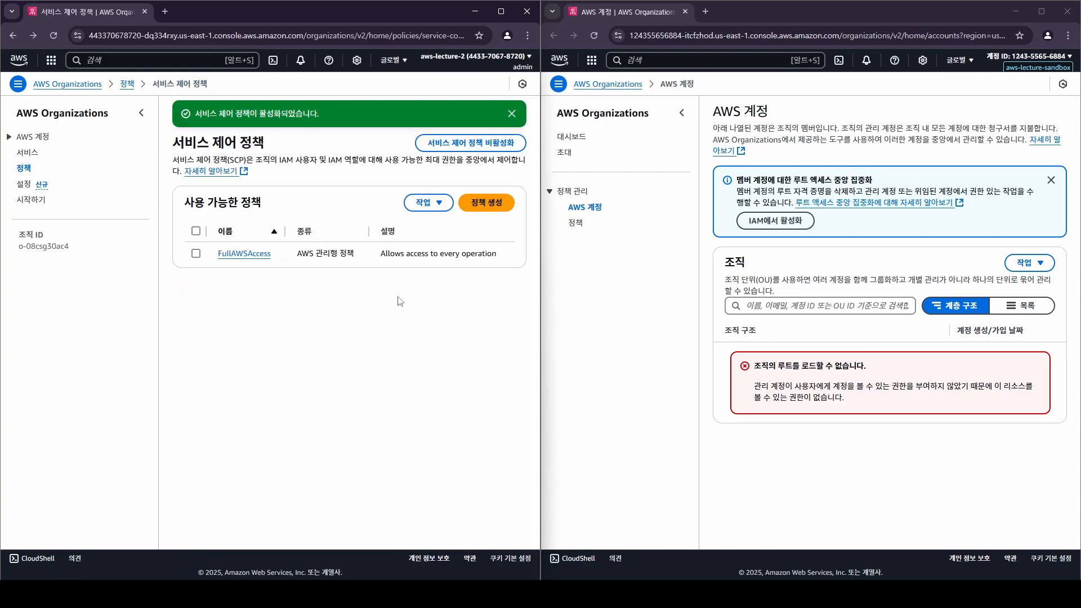
{"action": "left_click", "coordinate": [487, 203]}
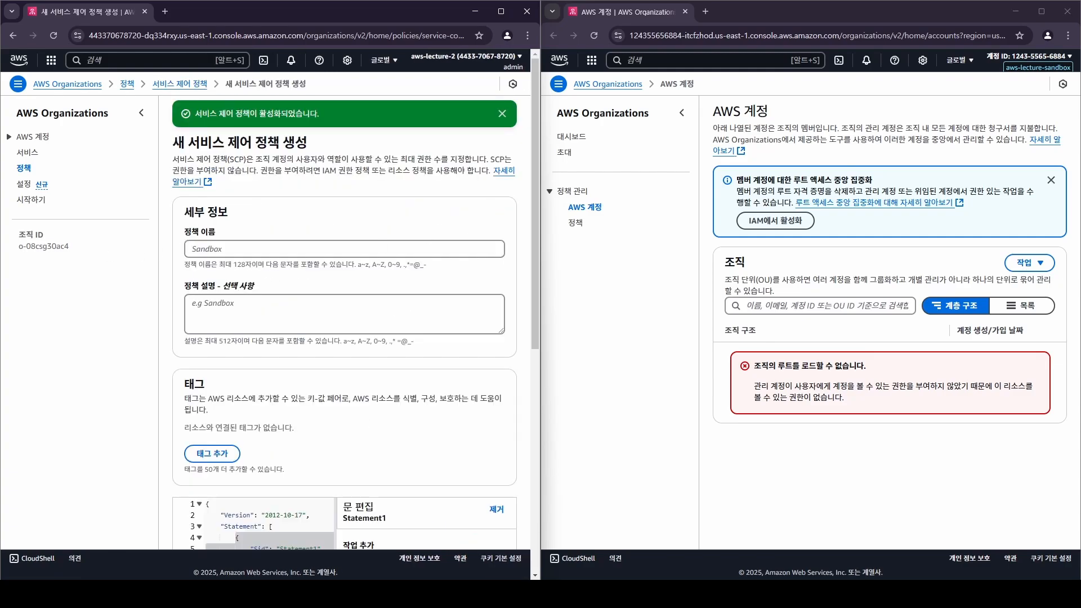
{"action": "key", "text": "alt+Tab"}
{"action": "double_click", "coordinate": [616, 123]}
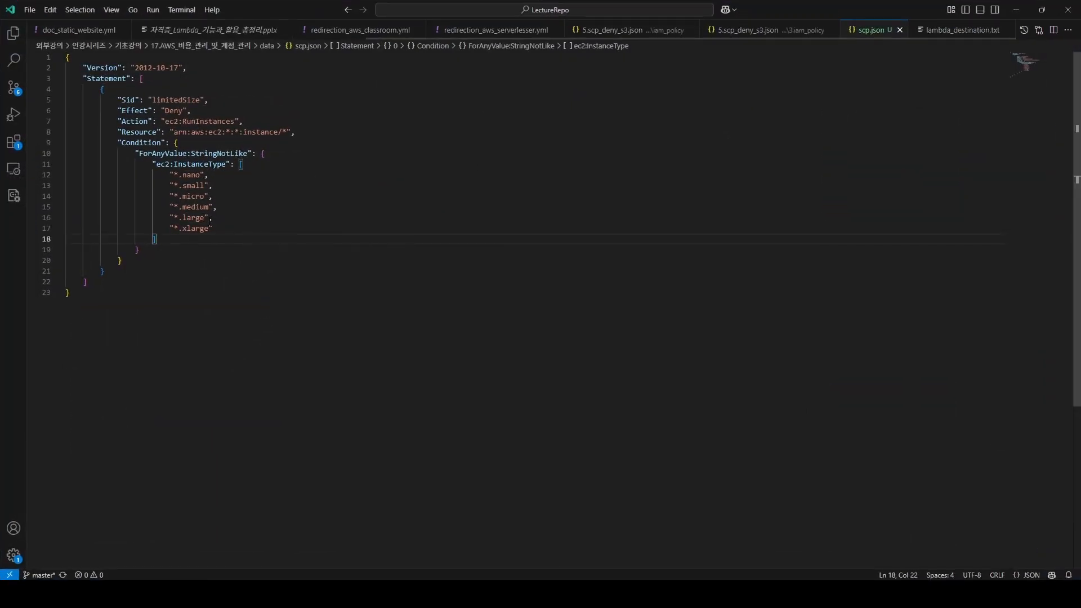
Highlight scp.json's Deny statement and allowed instance-type list, then select the whole file.
{"action": "left_click_drag", "start_coordinate": [160, 306], "coordinate": [66, 57]}
{"action": "key", "text": "ctrl+c"}
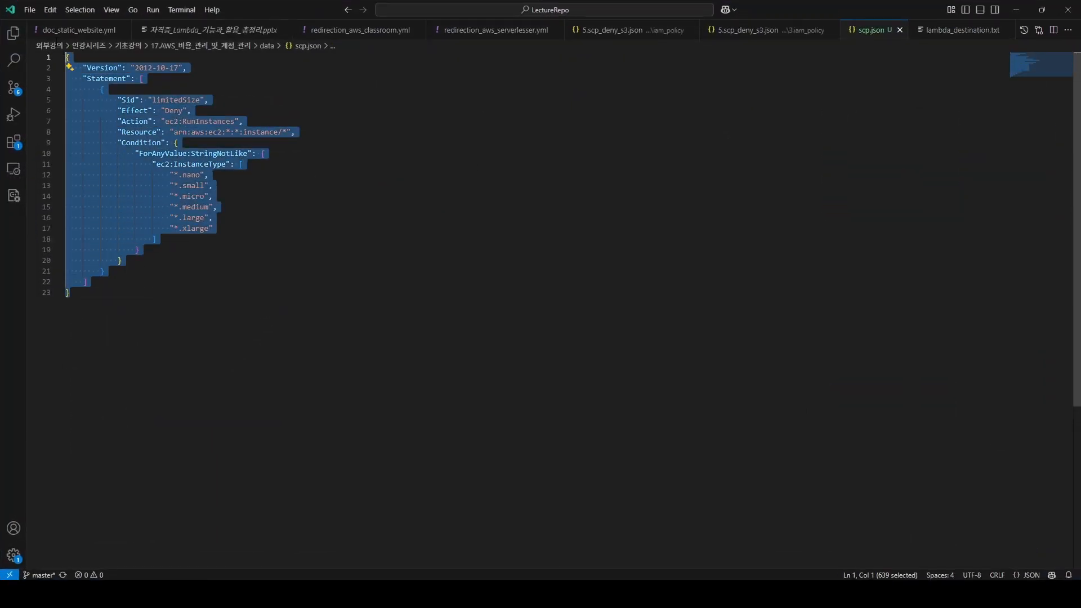
{"action": "left_click", "coordinate": [286, 172]}
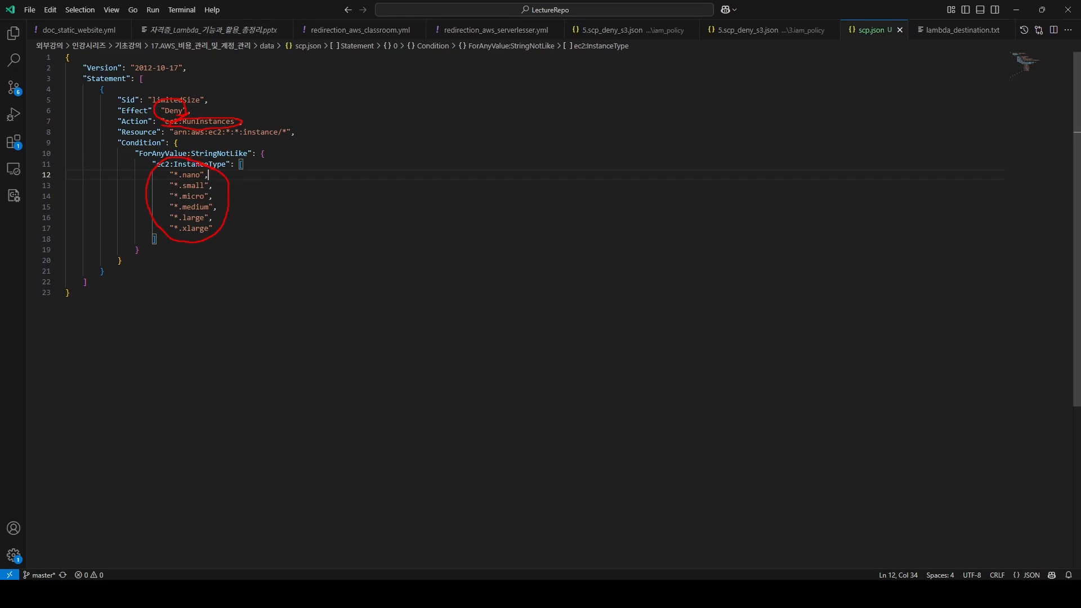
{"action": "mouse_move", "coordinate": [231, 173]}
{"action": "left_mouse_down"}
{"action": "mouse_move", "coordinate": [153, 181]}
{"action": "mouse_move", "coordinate": [205, 172]}
{"action": "left_mouse_up"}
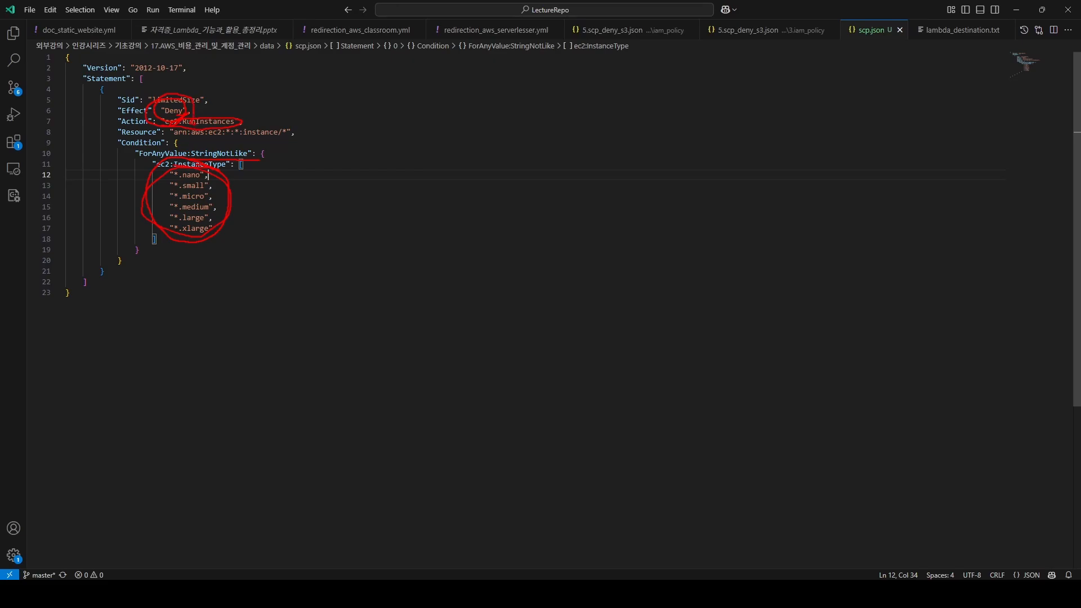
{"action": "key", "text": "Escape"}
{"action": "left_click_drag", "start_coordinate": [220, 229], "coordinate": [147, 175]}
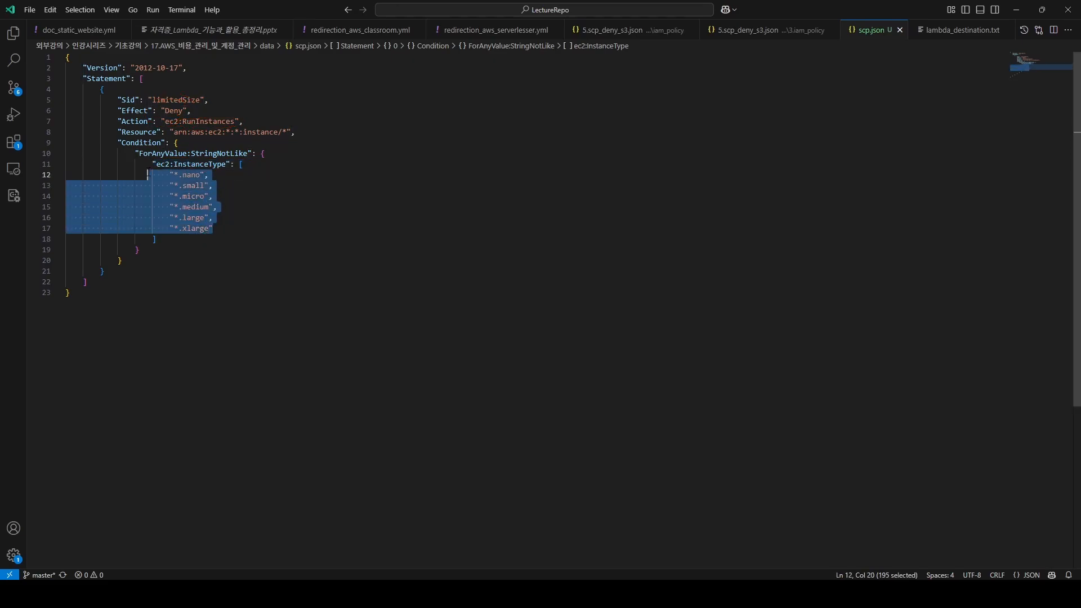
{"action": "key", "text": "ctrl+a"}
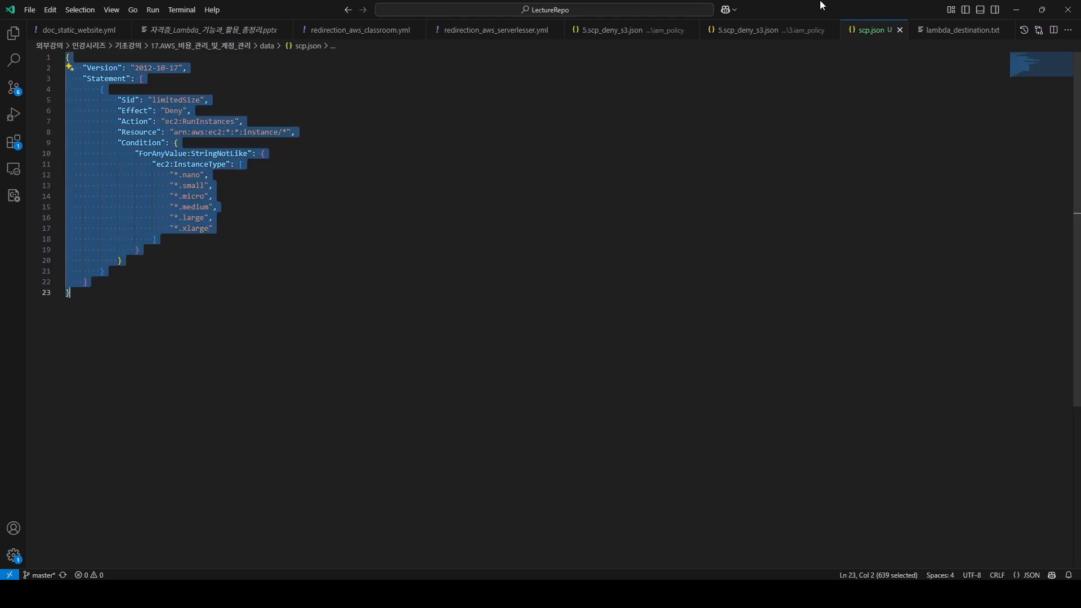
Paste the copied policy into the description box, begin a name, and attempt creation.
{"action": "left_click_drag", "start_coordinate": [821, 4], "coordinate": [675, 0]}
{"action": "left_click", "coordinate": [284, 306]}
{"action": "key", "text": "ctrl+v"}
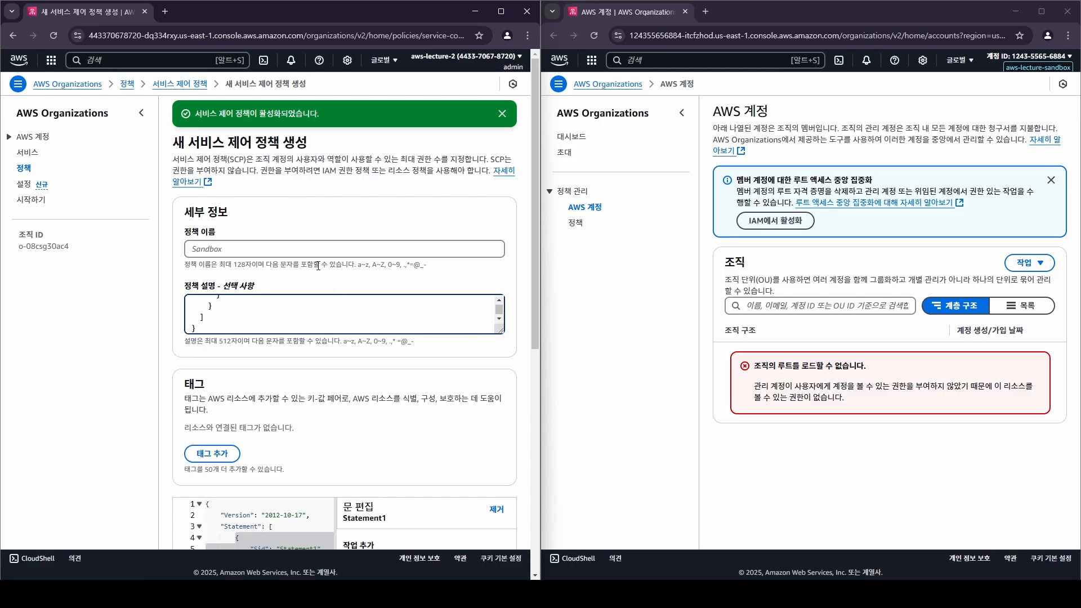
{"action": "left_click", "coordinate": [310, 246]}
{"action": "type", "text": "deny-ec2-greater-than-xlarge"}
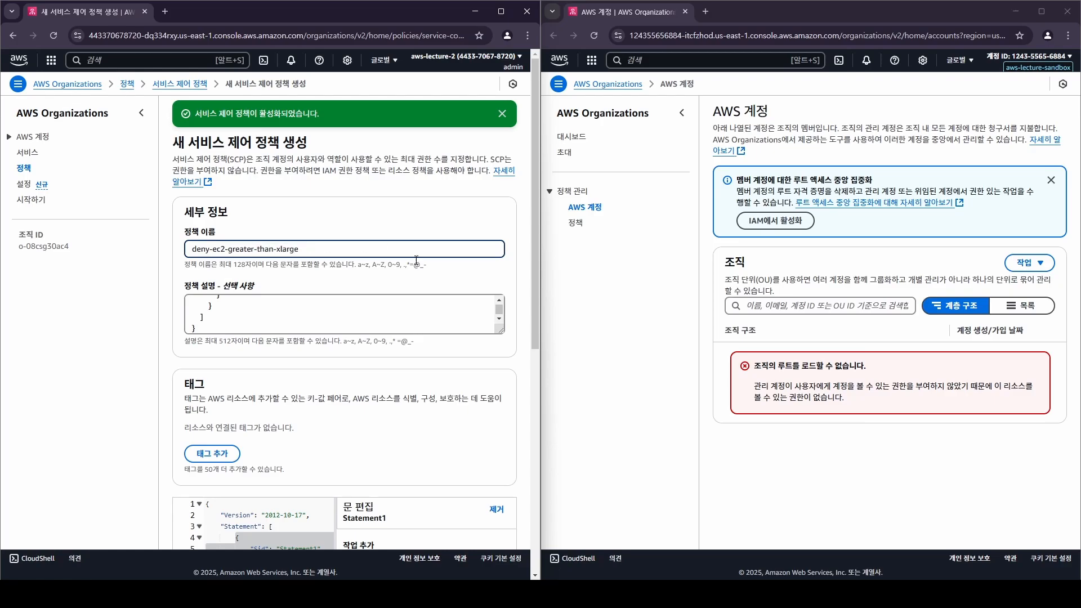
{"action": "scroll", "coordinate": [416, 259], "scroll_direction": "down", "scroll_amount": 7}
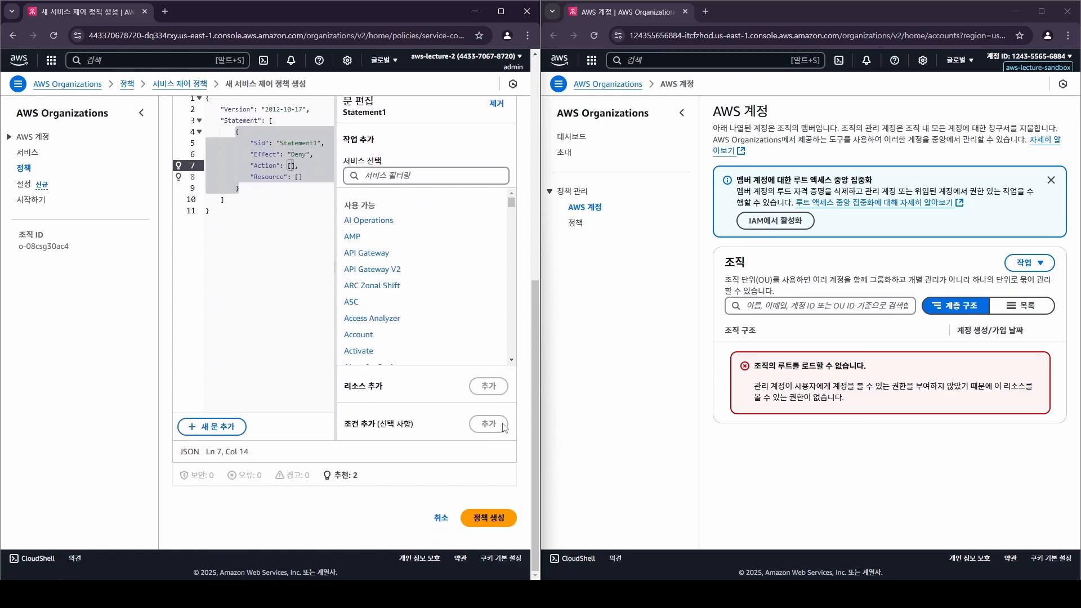
{"action": "left_click", "coordinate": [490, 517]}
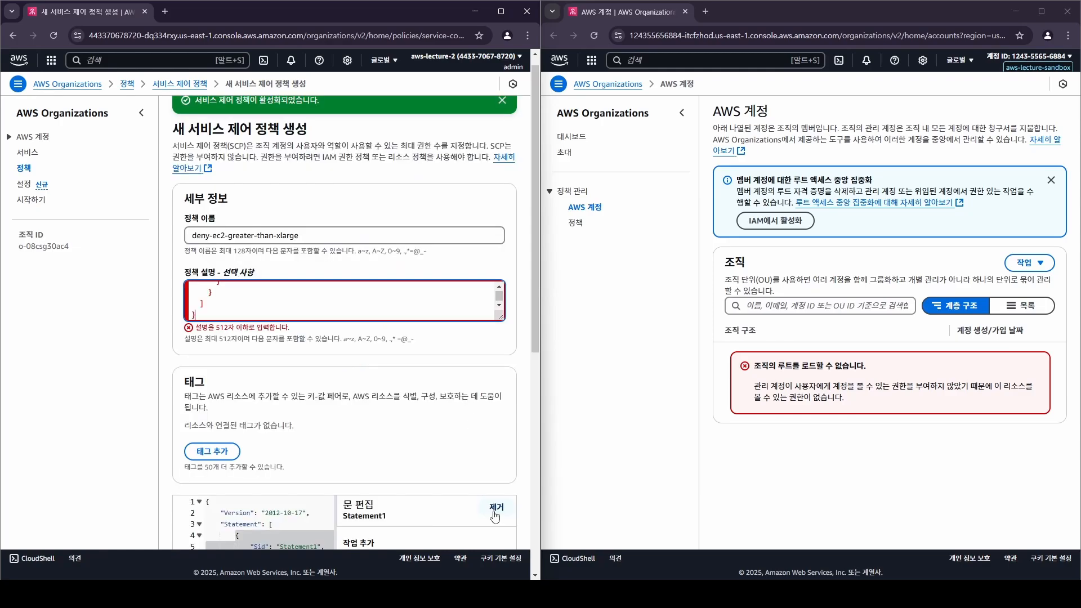
Maximize the browser and replace the editor's JSON with the prepared 23-line policy.
{"action": "scroll", "coordinate": [373, 305], "scroll_direction": "down", "scroll_amount": 7}
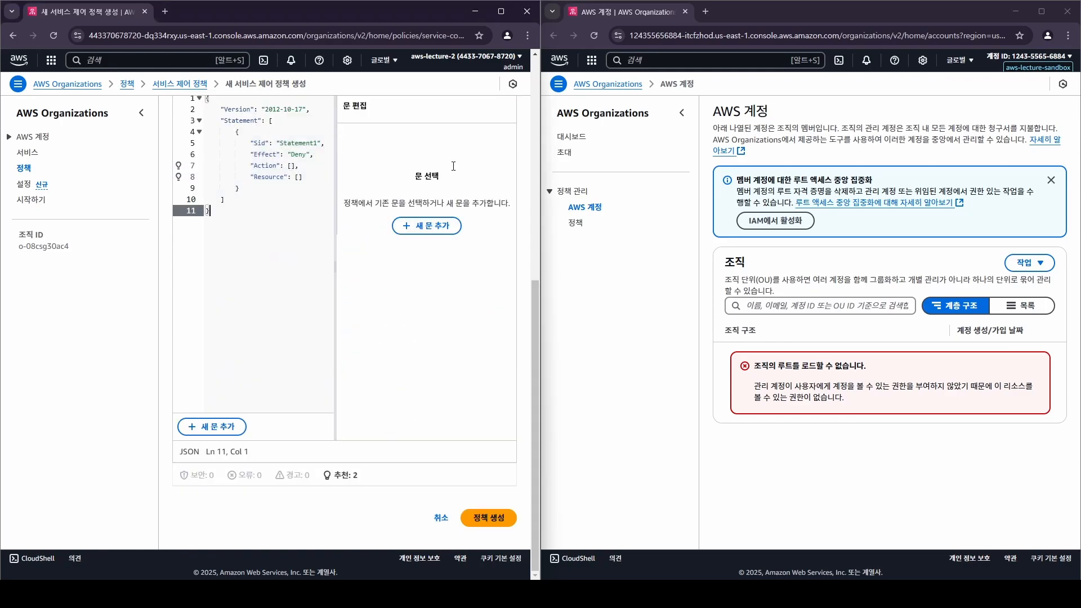
{"action": "left_click", "coordinate": [500, 12]}
{"action": "left_click", "coordinate": [545, 194]}
{"action": "scroll", "coordinate": [712, 314], "scroll_direction": "up", "scroll_amount": 5}
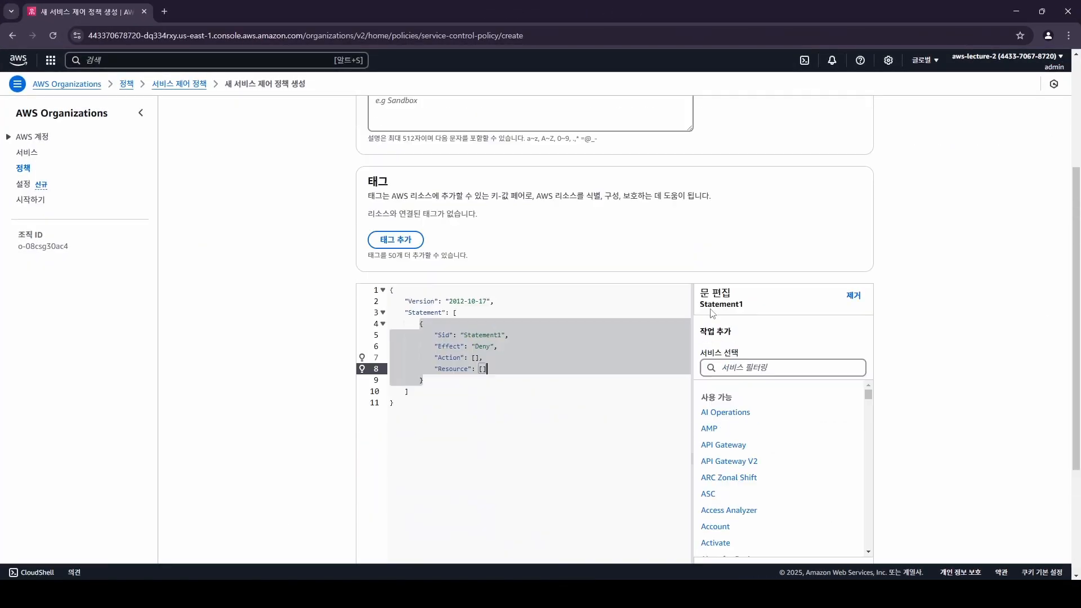
{"action": "scroll", "coordinate": [900, 352], "scroll_direction": "down", "scroll_amount": 4}
{"action": "key", "text": "ctrl+a"}
{"action": "key", "text": "ctrl+v"}
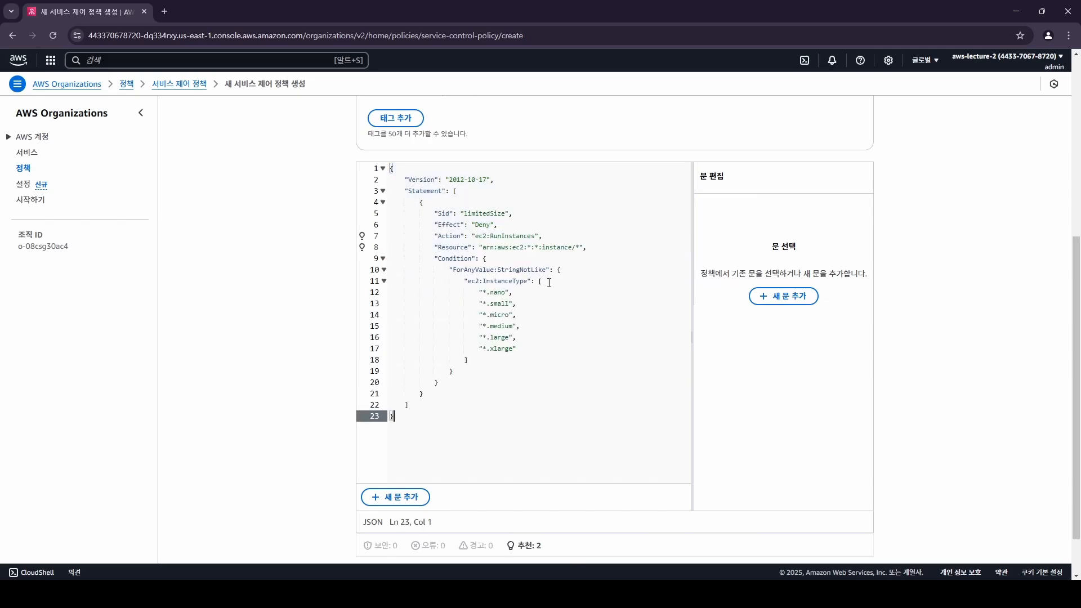
{"action": "scroll", "coordinate": [563, 349], "scroll_direction": "up", "scroll_amount": 6}
Name the policy deny-ec2-greater-than-xlarge and create it.
{"action": "left_click", "coordinate": [441, 241]}
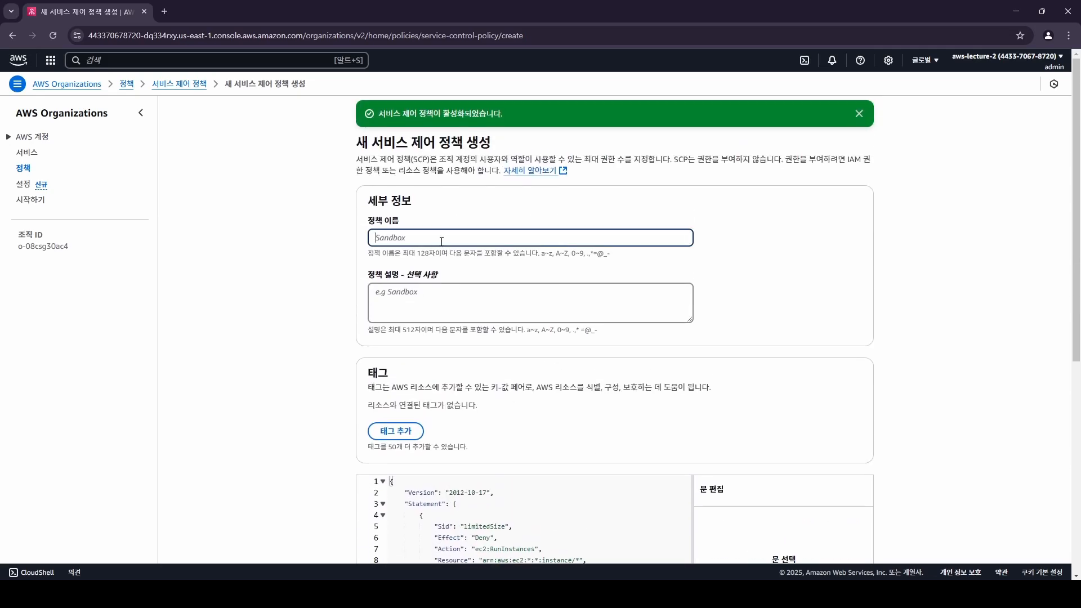
{"action": "type", "text": "e"}
{"action": "key", "text": "BackSpace"}
{"action": "type", "text": "deny-ec2-greater-than-xlarge"}
{"action": "scroll", "coordinate": [668, 183], "scroll_direction": "down", "scroll_amount": 5}
{"action": "left_click", "coordinate": [845, 531]}
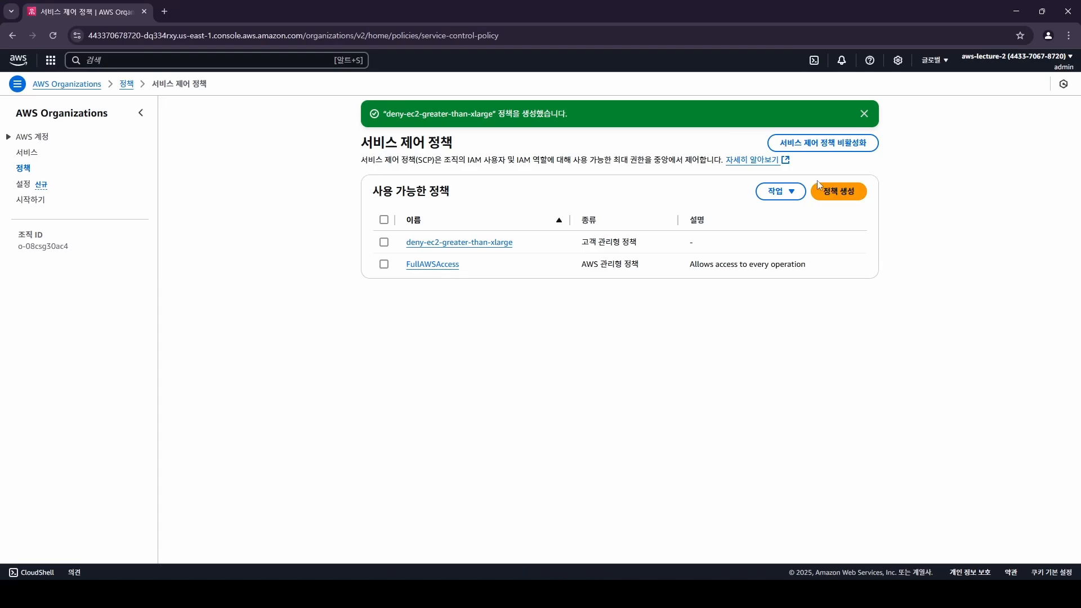
Attach deny-ec2-greater-than-xlarge to the aws-lecture-sandbox account from its Policies tab.
{"action": "left_click", "coordinate": [37, 139]}
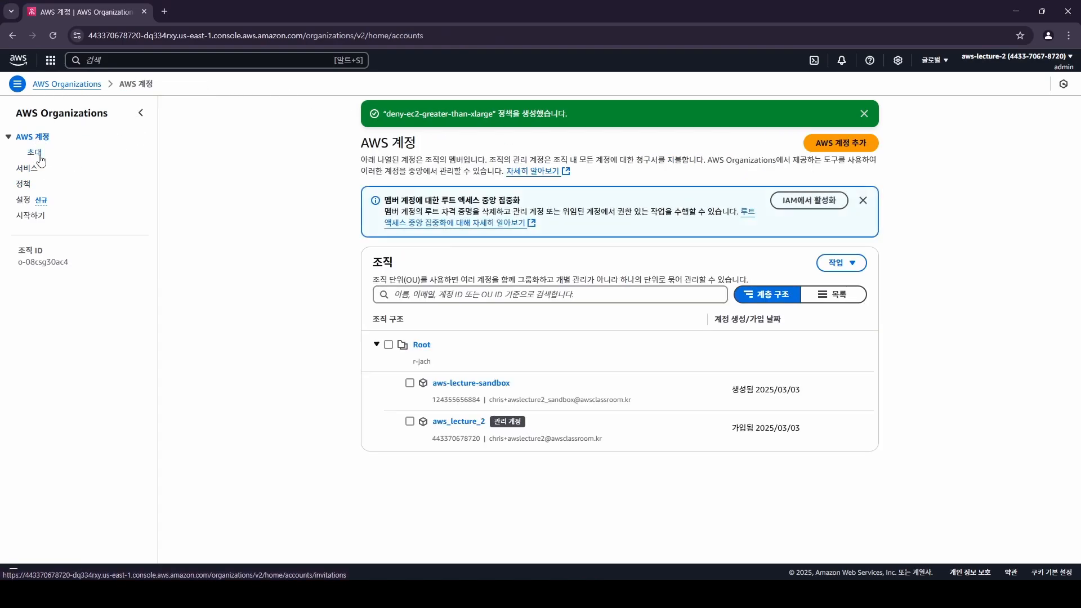
{"action": "left_click", "coordinate": [494, 390]}
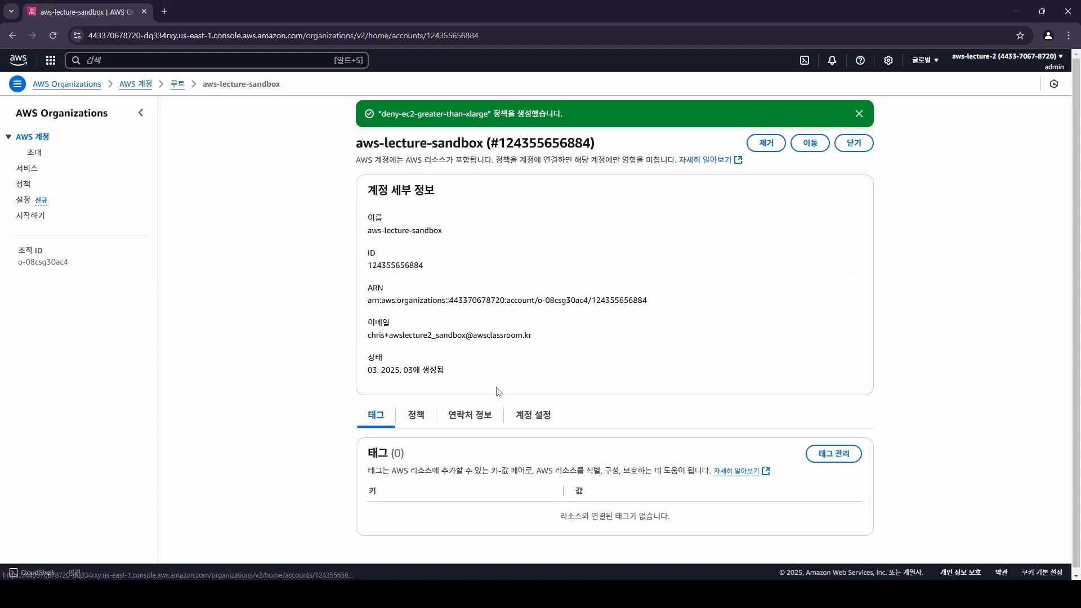
{"action": "left_click", "coordinate": [421, 418]}
{"action": "scroll", "coordinate": [558, 394], "scroll_direction": "down", "scroll_amount": 3}
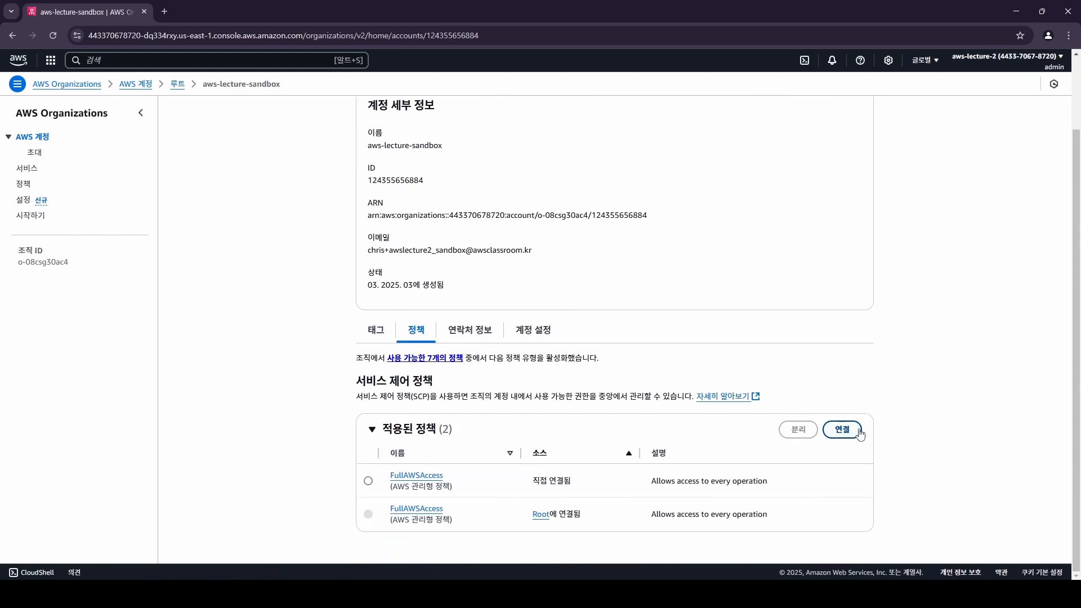
{"action": "left_click", "coordinate": [842, 430]}
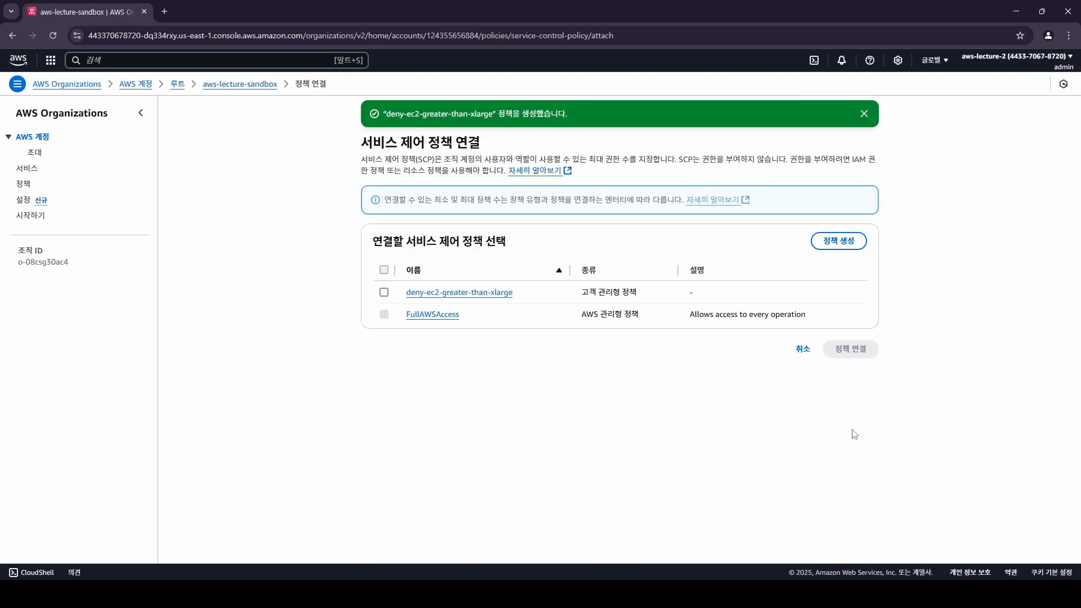
{"action": "left_click", "coordinate": [384, 294]}
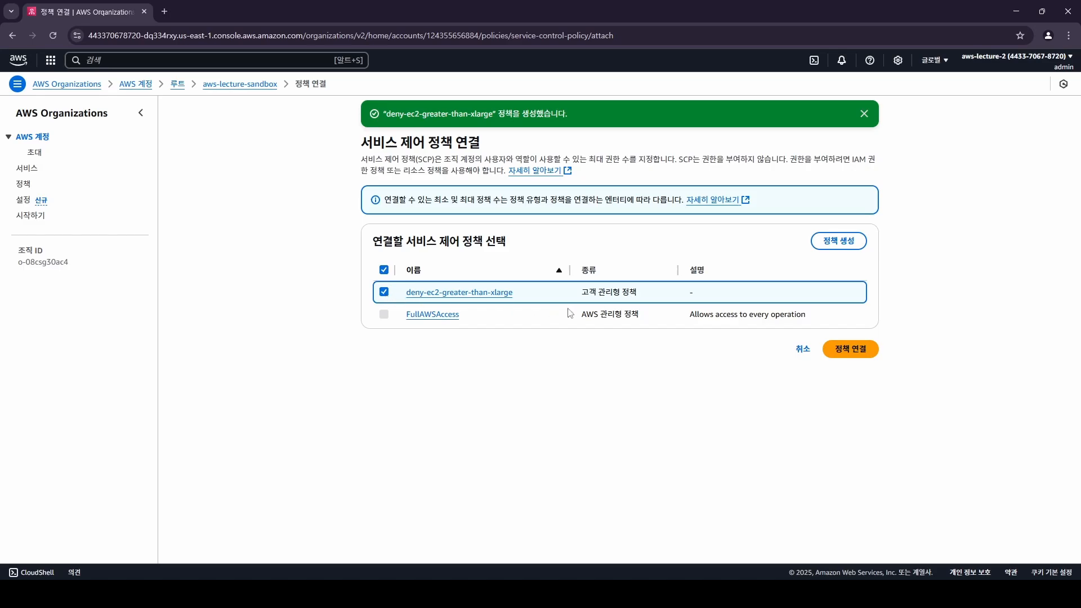
{"action": "left_click", "coordinate": [849, 355]}
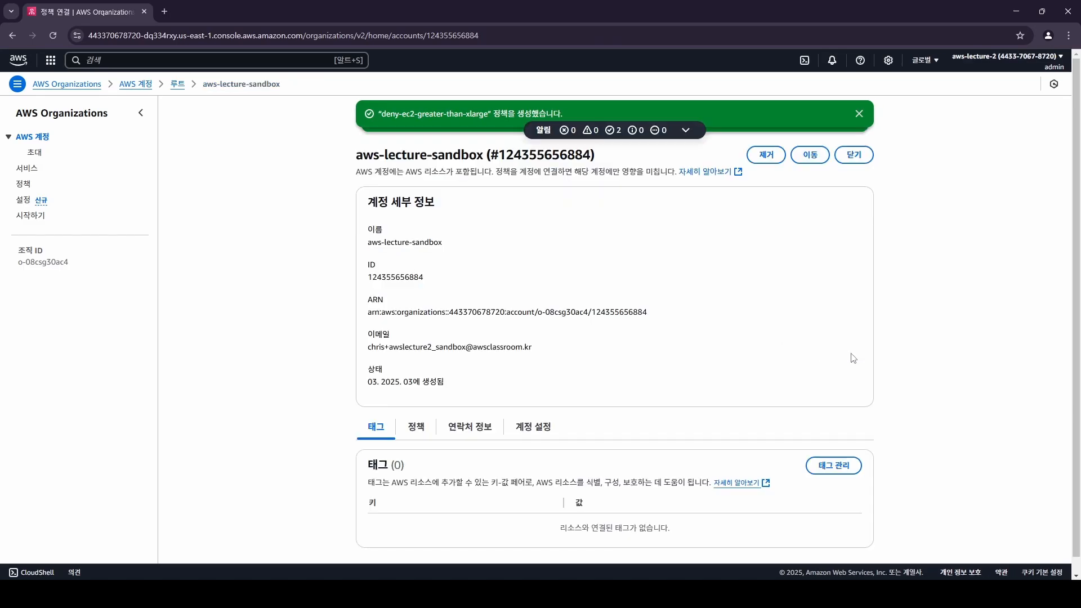
Dismiss the success notice, highlight the attached policy name, and snap the window left.
{"action": "scroll", "coordinate": [543, 332], "scroll_direction": "down", "scroll_amount": 1}
{"action": "scroll", "coordinate": [502, 350], "scroll_direction": "up", "scroll_amount": 1}
{"action": "left_click", "coordinate": [859, 115]}
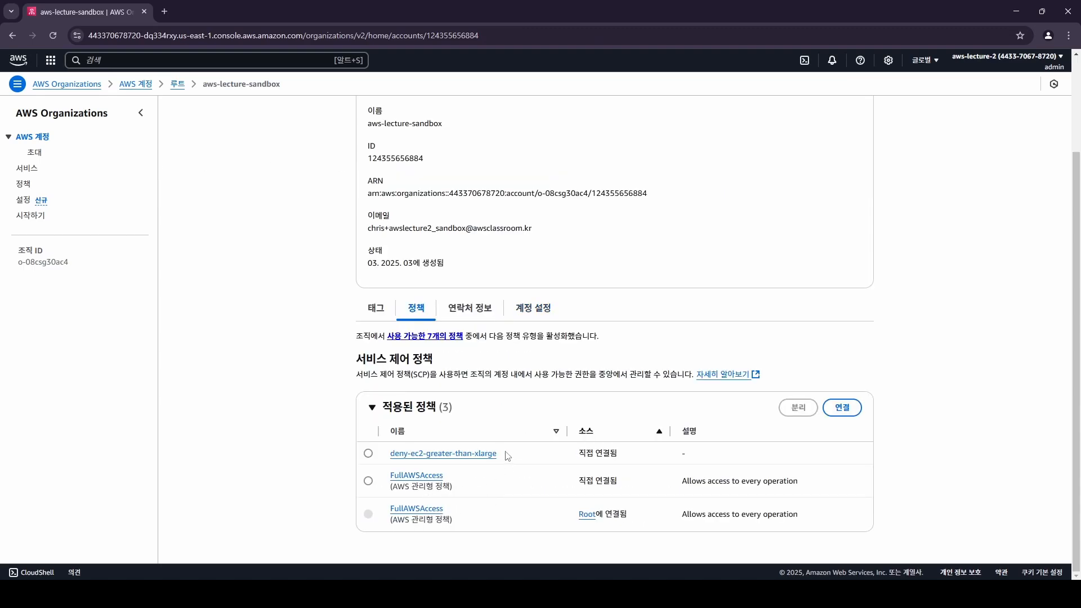
{"action": "left_click_drag", "start_coordinate": [509, 455], "coordinate": [393, 450]}
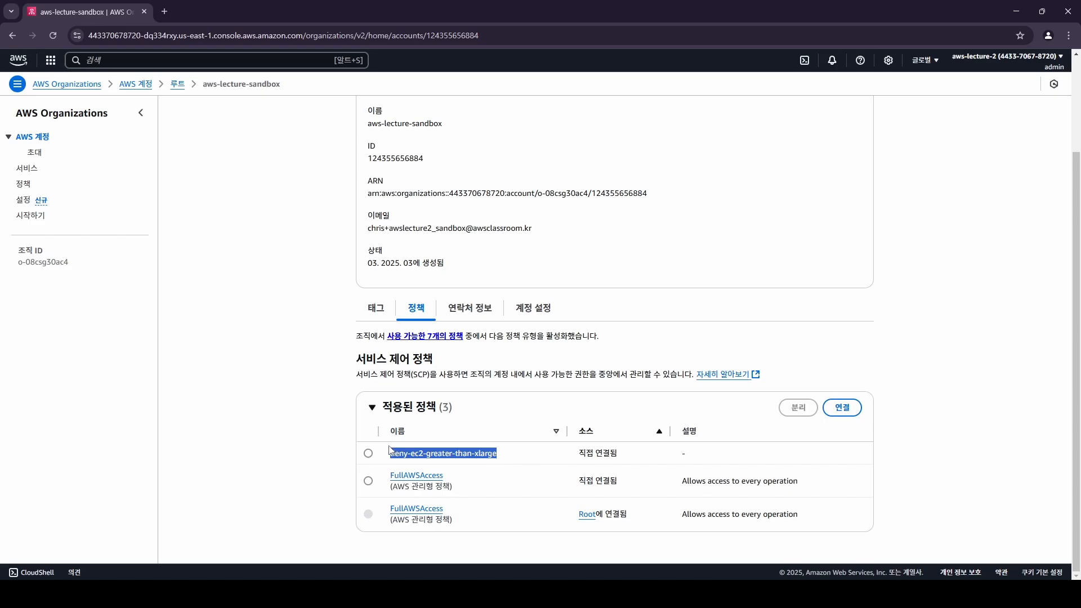
{"action": "scroll", "coordinate": [605, 315], "scroll_direction": "up", "scroll_amount": 2}
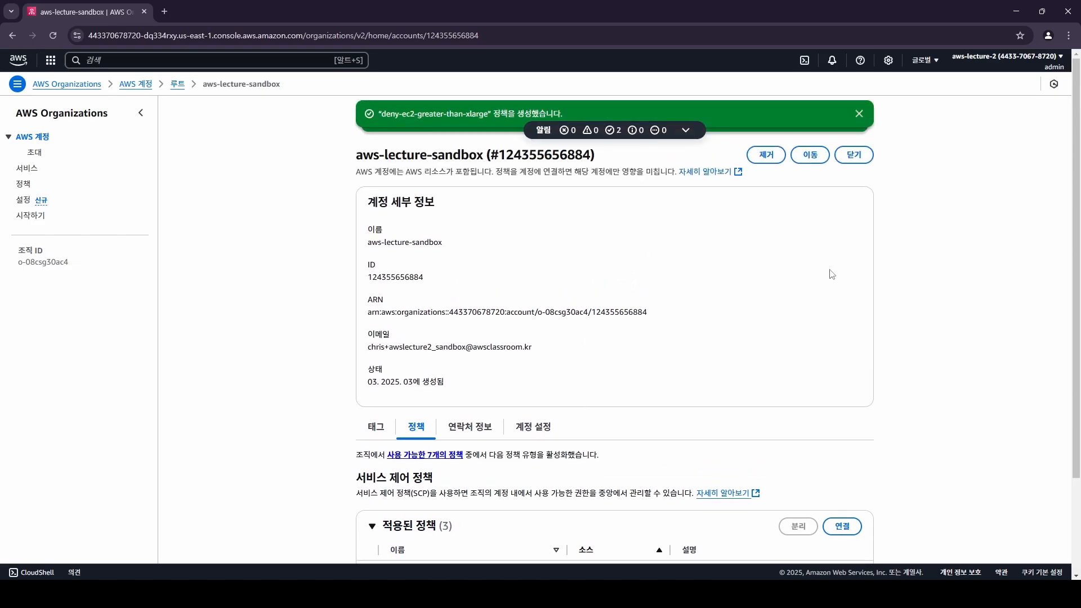
{"action": "key", "text": "super+Left"}
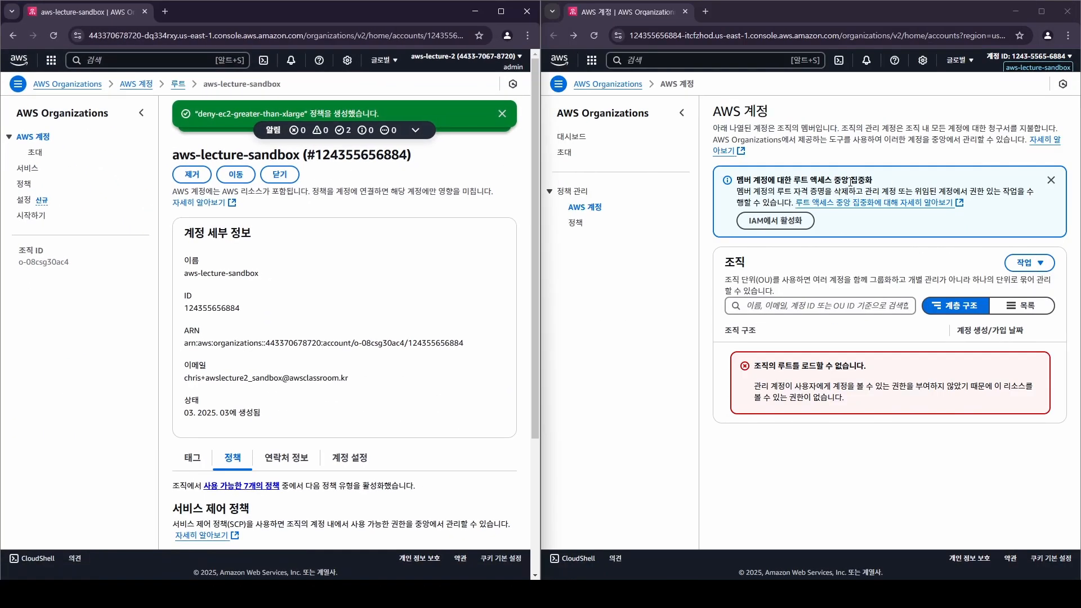
Maximize the sandbox window and open the EC2 console in the Seoul region.
{"action": "left_click", "coordinate": [873, 155]}
{"action": "left_click", "coordinate": [1039, 16]}
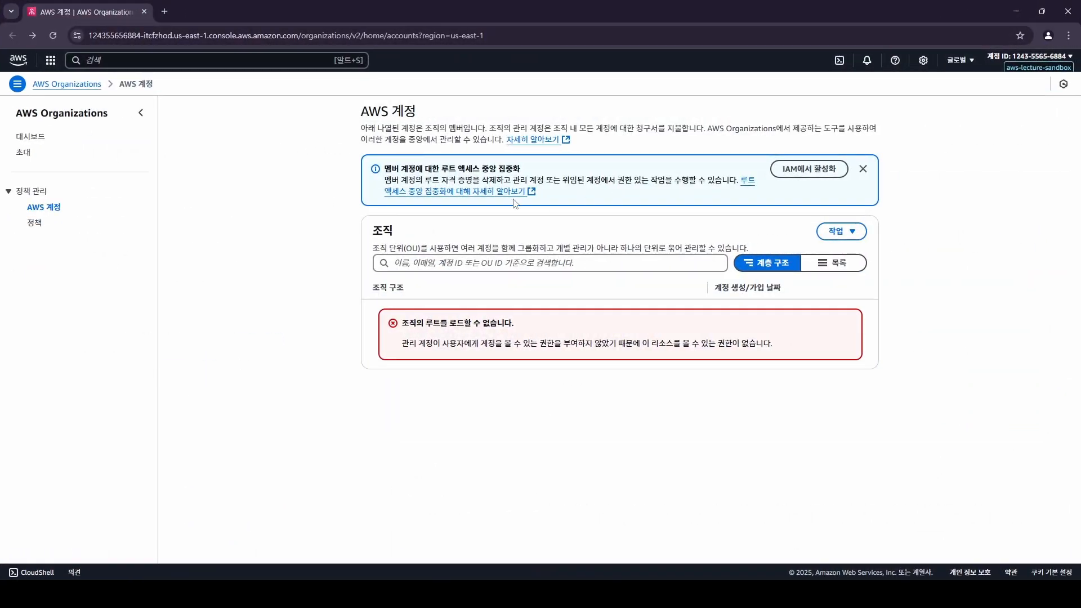
{"action": "left_click", "coordinate": [168, 66]}
{"action": "type", "text": "ec2"}
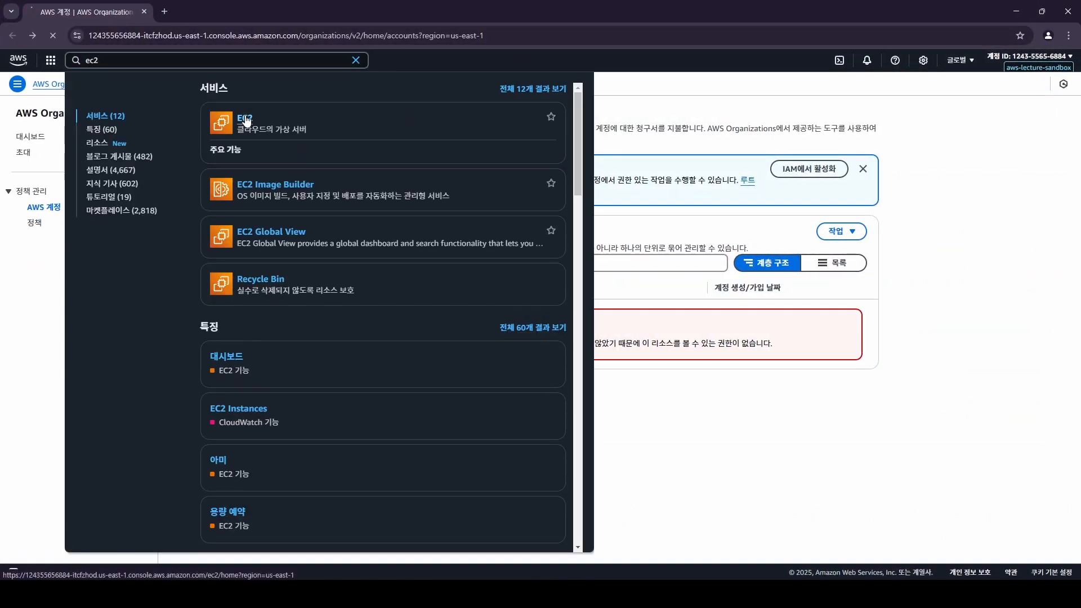
{"action": "left_click", "coordinate": [269, 115]}
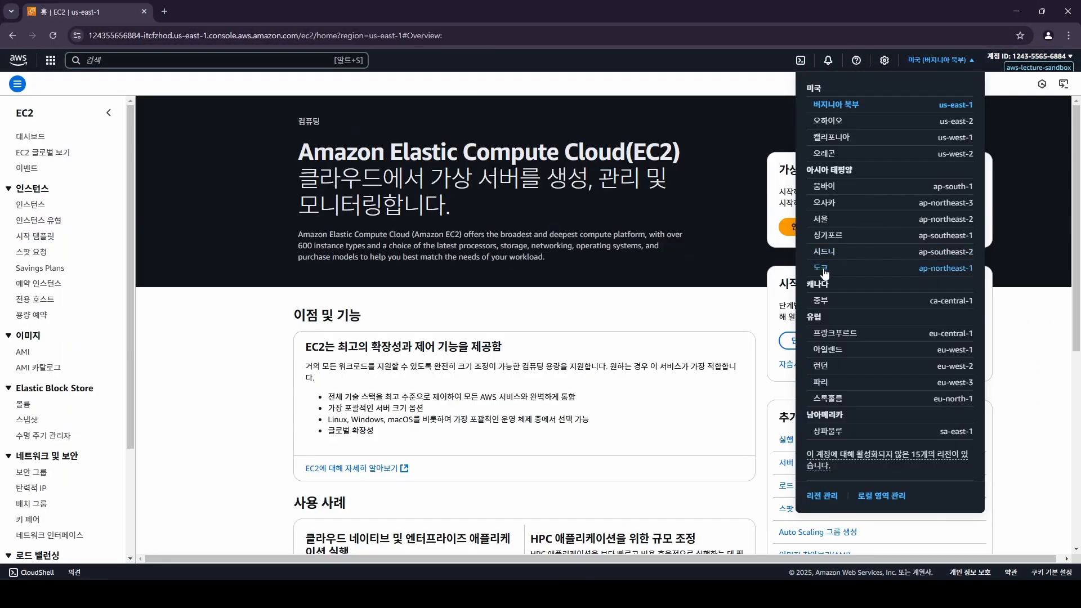
{"action": "left_click", "coordinate": [822, 220]}
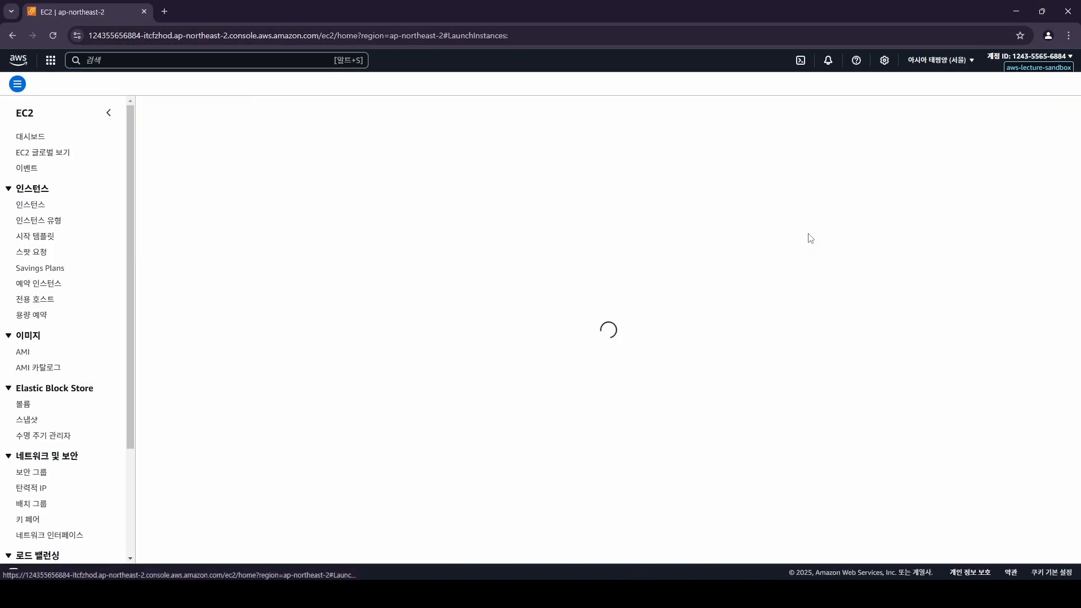
Name the instance 'demo', proceed without a key pair, and use the default security group.
{"action": "left_click", "coordinate": [281, 224]}
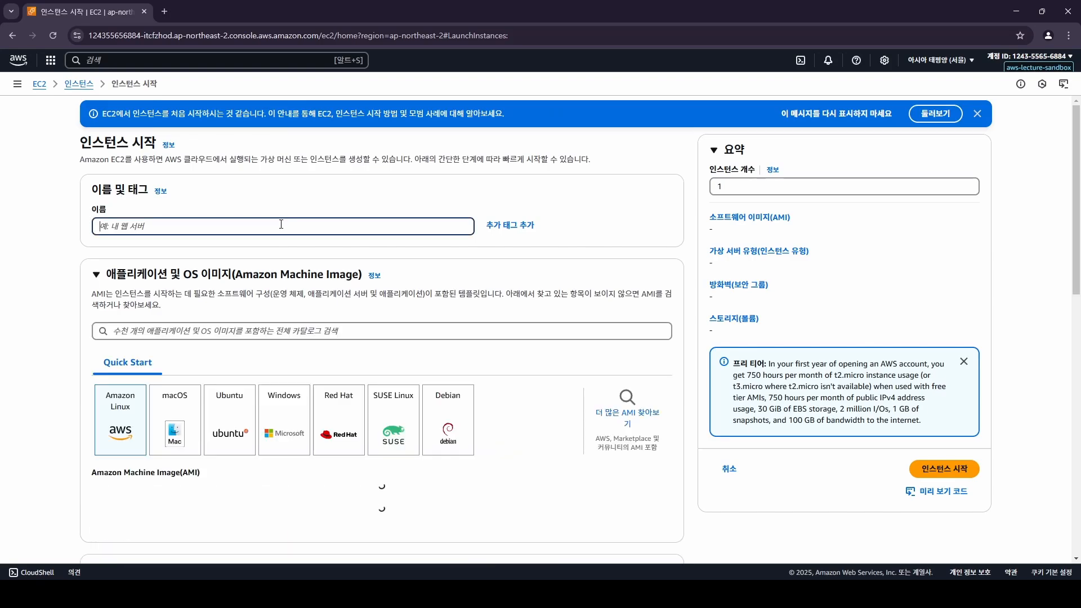
{"action": "type", "text": "demo-ec2"}
{"action": "scroll", "coordinate": [360, 247], "scroll_direction": "down", "scroll_amount": 4}
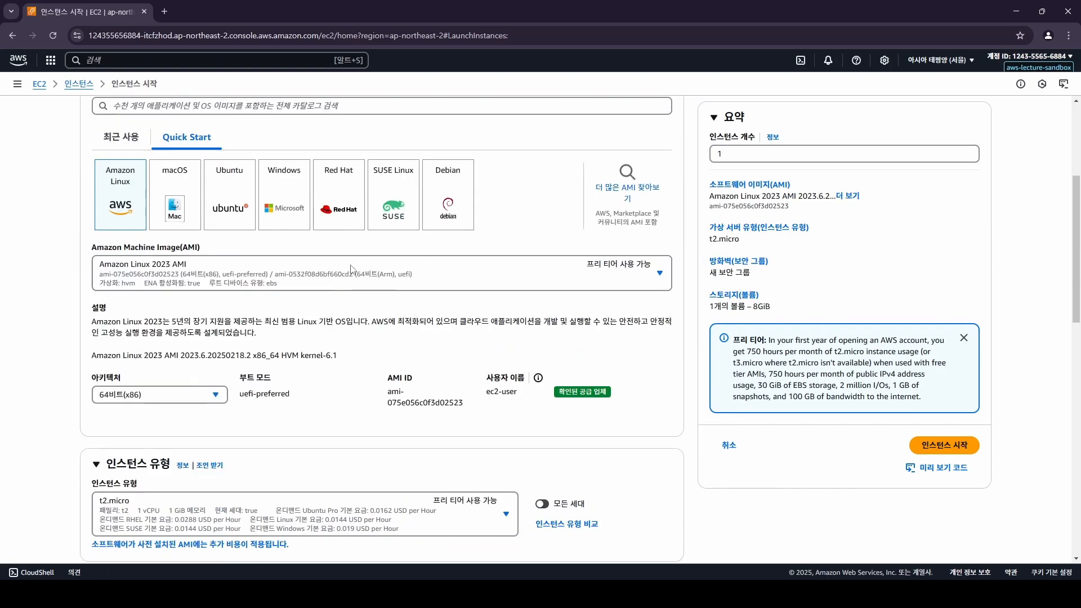
{"action": "scroll", "coordinate": [350, 273], "scroll_direction": "down", "scroll_amount": 4}
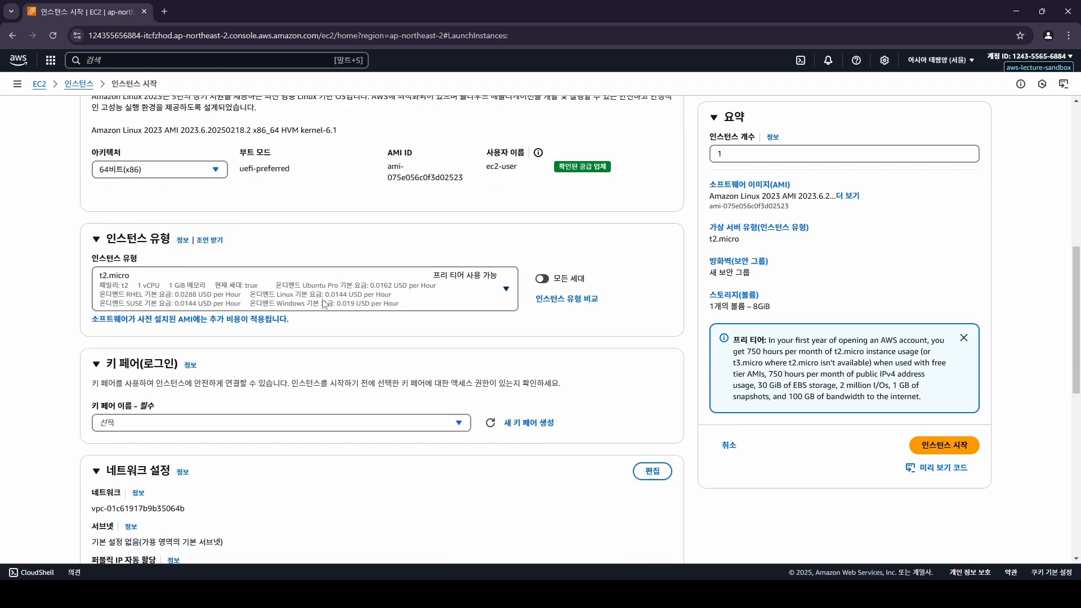
{"action": "left_click", "coordinate": [268, 418]}
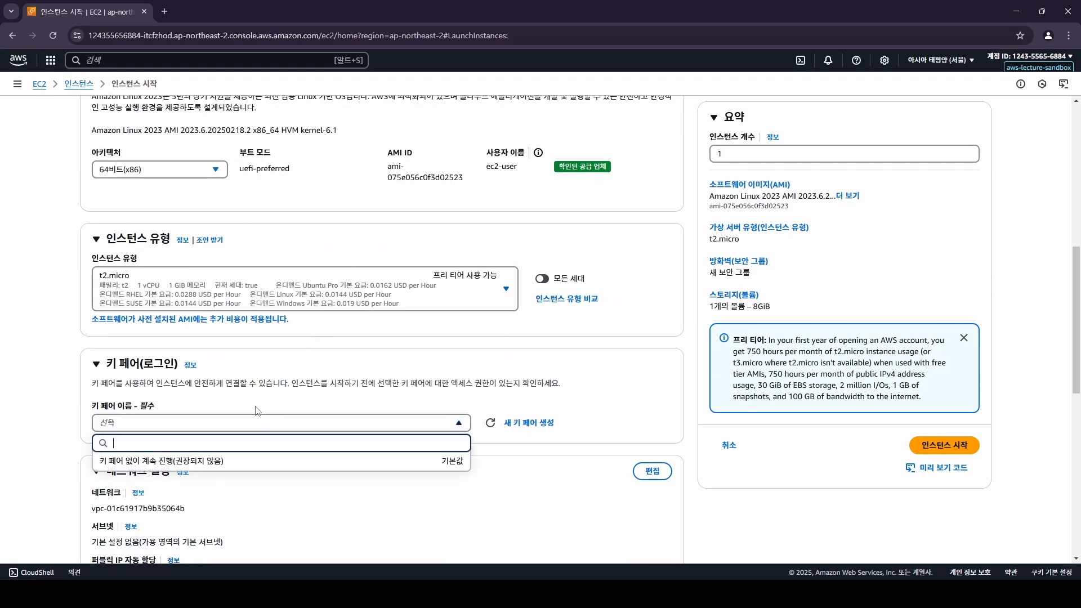
{"action": "left_click", "coordinate": [213, 460]}
{"action": "scroll", "coordinate": [339, 442], "scroll_direction": "down", "scroll_amount": 4}
{"action": "left_click", "coordinate": [331, 417]}
{"action": "left_click", "coordinate": [205, 447]}
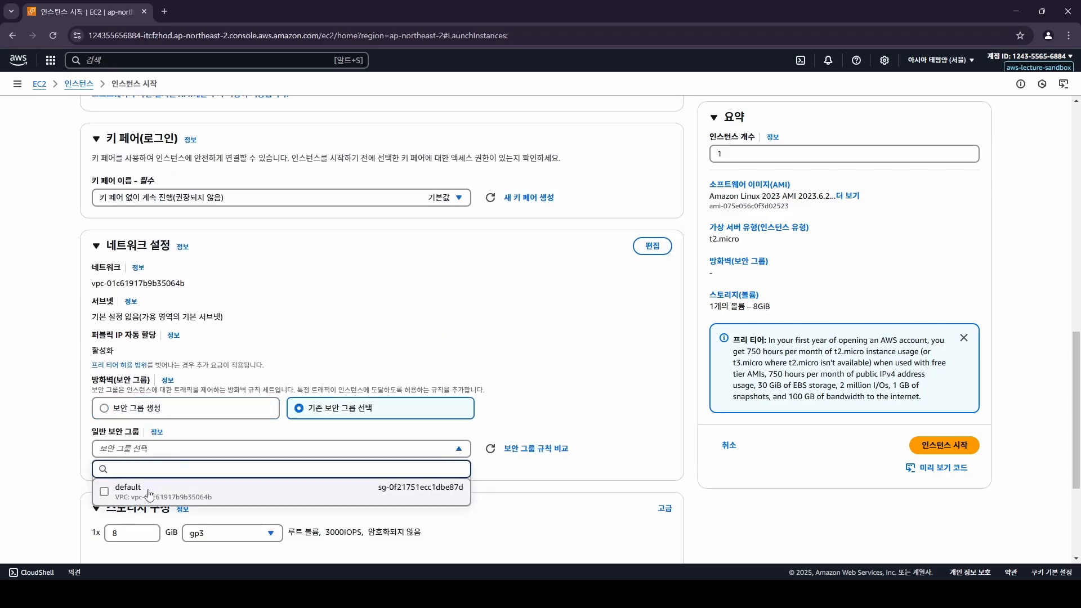
{"action": "left_click", "coordinate": [163, 486]}
{"action": "scroll", "coordinate": [420, 397], "scroll_direction": "up", "scroll_amount": 6}
{"action": "scroll", "coordinate": [419, 397], "scroll_direction": "up", "scroll_amount": 3}
{"action": "scroll", "coordinate": [270, 349], "scroll_direction": "down", "scroll_amount": 4}
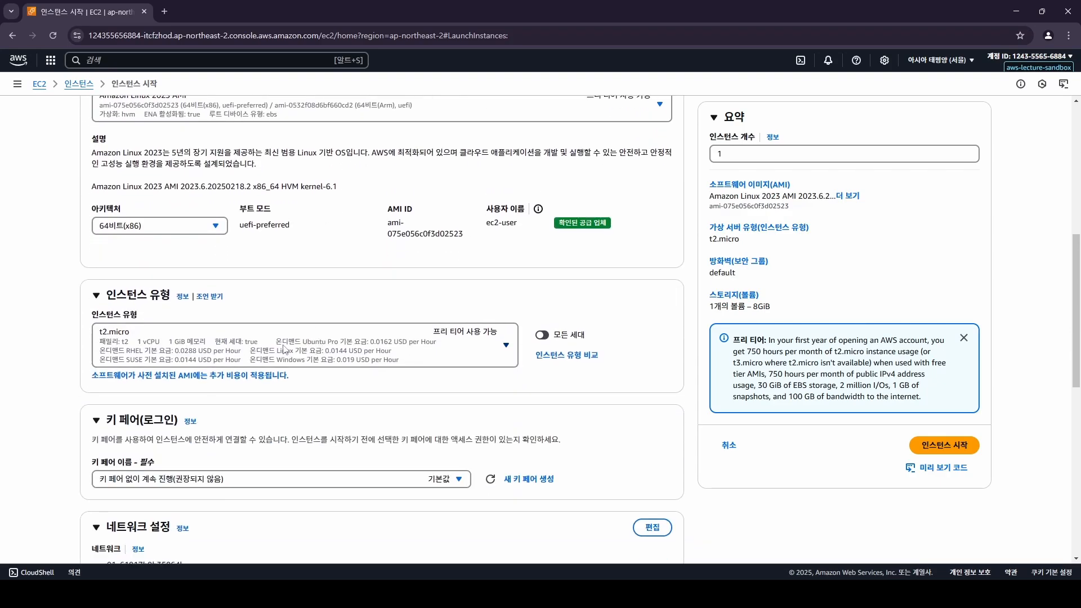
Choose t2.2xlarge as the instance type and launch it.
{"action": "left_click", "coordinate": [285, 350]}
{"action": "scroll", "coordinate": [298, 198], "scroll_direction": "down", "scroll_amount": 5}
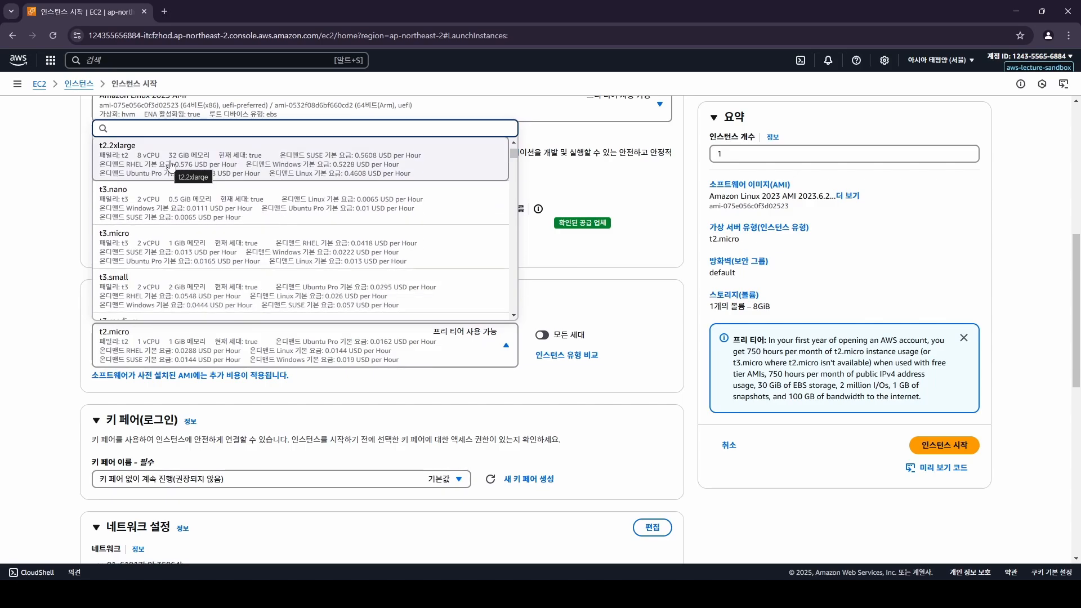
{"action": "left_click", "coordinate": [170, 165]}
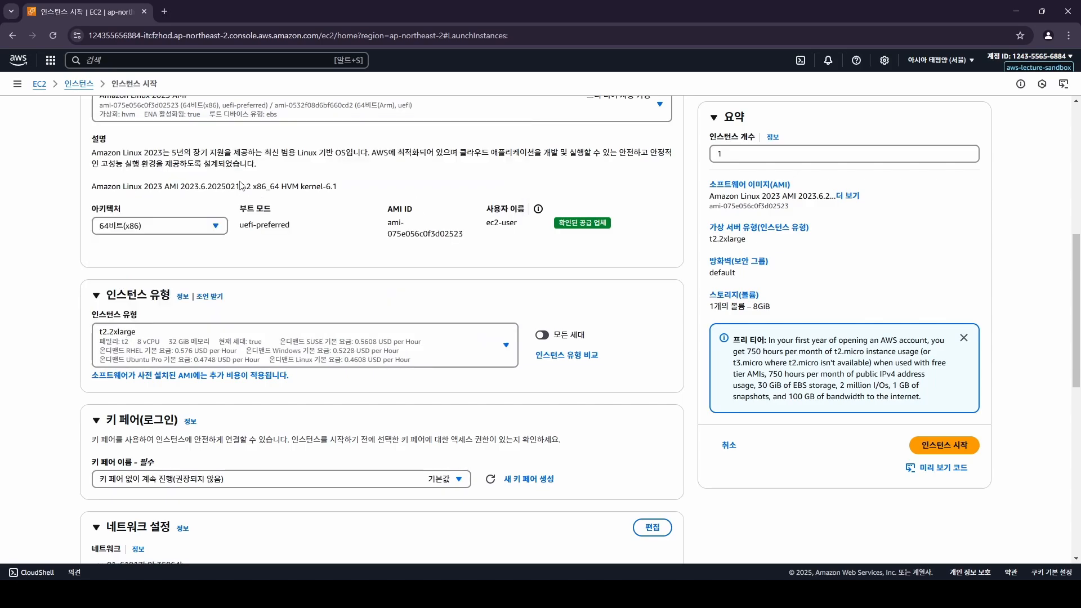
{"action": "left_click", "coordinate": [945, 444]}
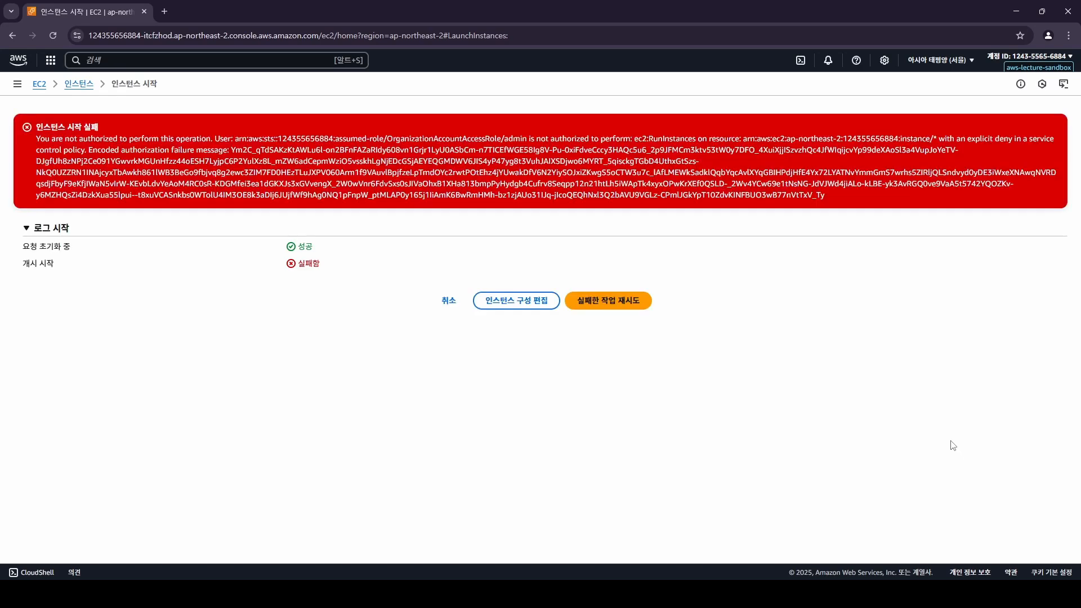
Highlight the error's not-authorized phrase, denied action, and service control policy mention.
{"action": "left_click_drag", "start_coordinate": [37, 138], "coordinate": [835, 194]}
{"action": "left_click", "coordinate": [539, 151]}
{"action": "left_click_drag", "start_coordinate": [541, 139], "coordinate": [625, 136]}
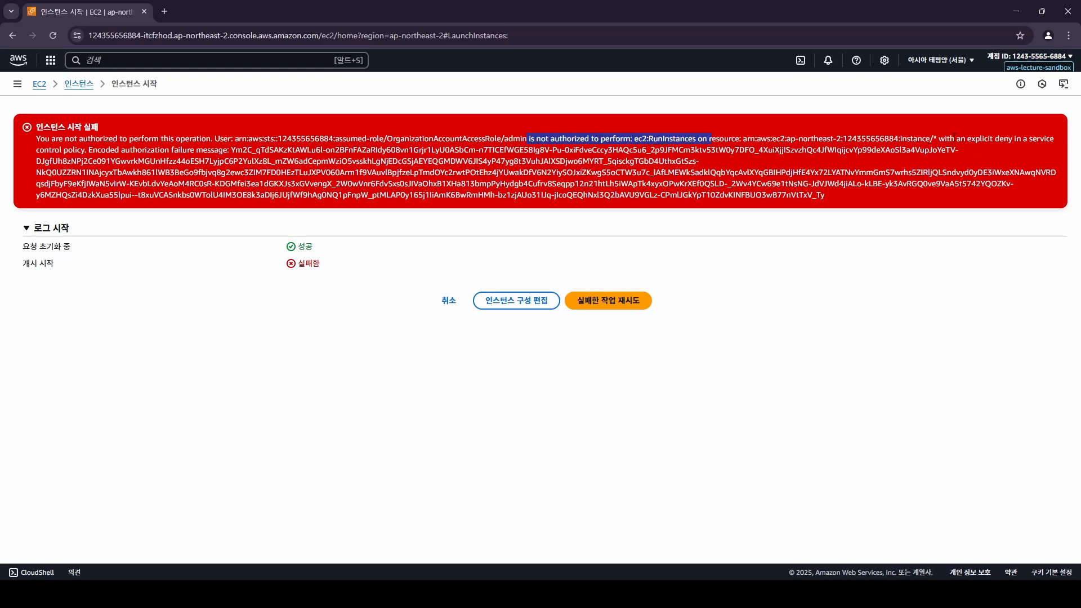
{"action": "left_click_drag", "start_coordinate": [933, 138], "coordinate": [596, 127]}
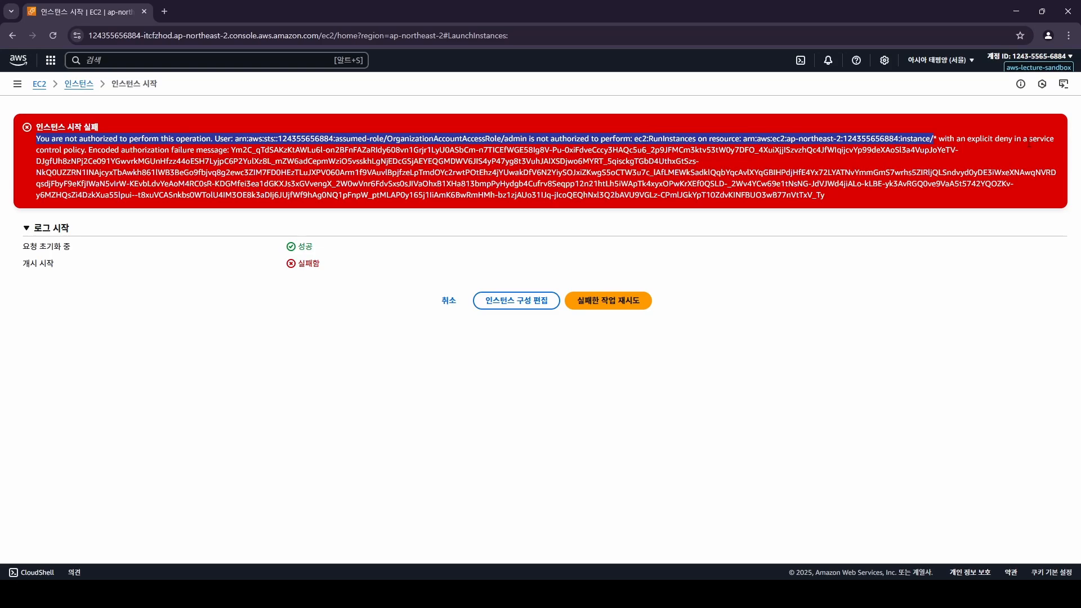
{"action": "left_click_drag", "start_coordinate": [1029, 141], "coordinate": [82, 150]}
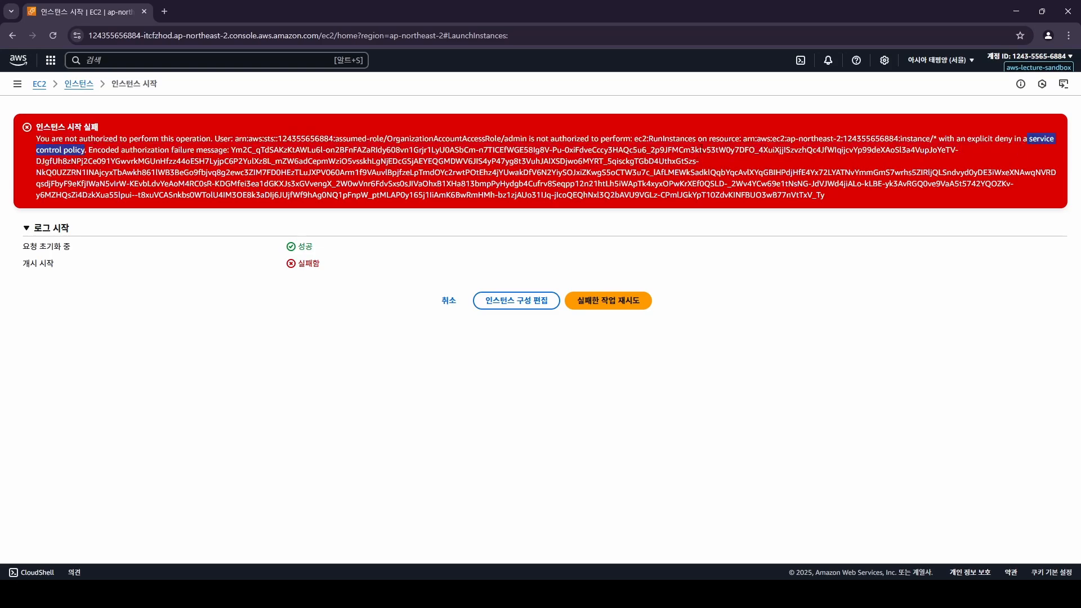
Open deny-ec2-greater-than-xlarge, highlight allowed sizes small to xlarge, and return EC2 home.
{"action": "left_click", "coordinate": [799, 290]}
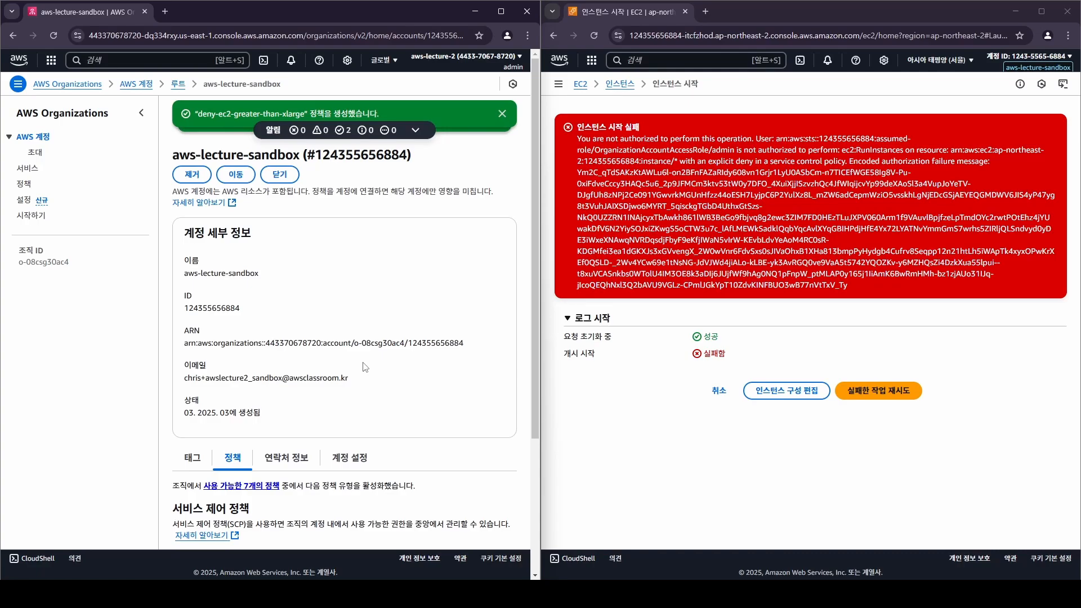
{"action": "scroll", "coordinate": [277, 437], "scroll_direction": "down", "scroll_amount": 2}
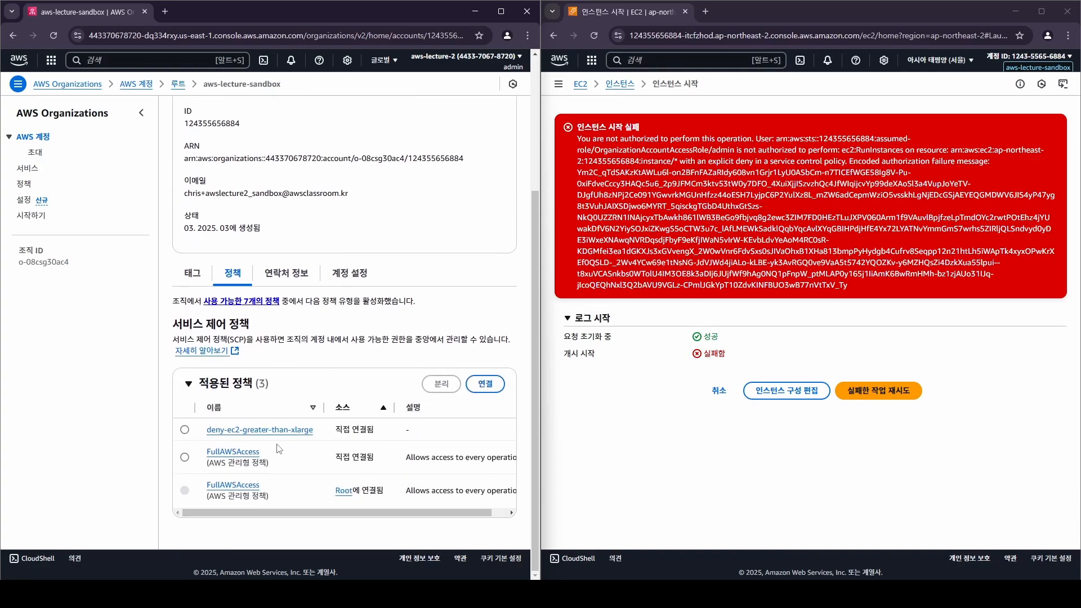
{"action": "left_click", "coordinate": [277, 432]}
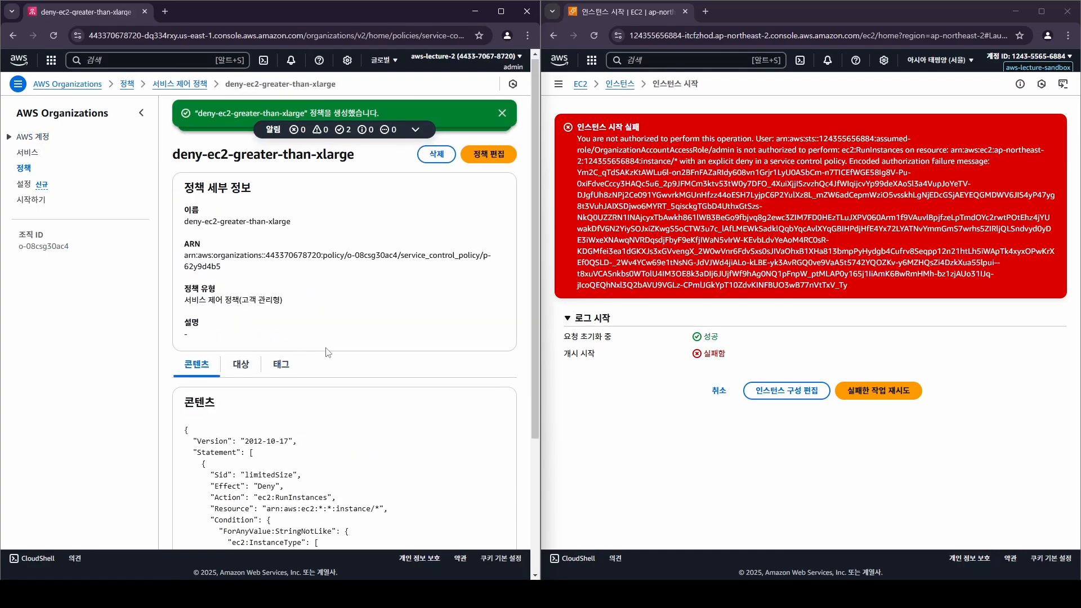
{"action": "scroll", "coordinate": [318, 377], "scroll_direction": "down", "scroll_amount": 3}
{"action": "left_click_drag", "start_coordinate": [283, 431], "coordinate": [186, 377]}
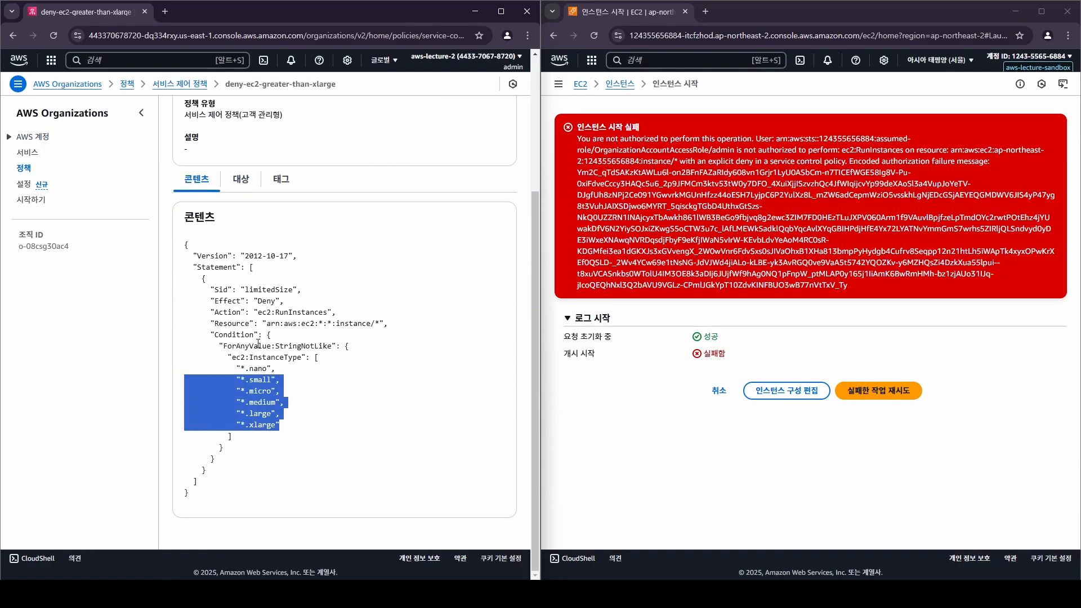
{"action": "left_click", "coordinate": [818, 295]}
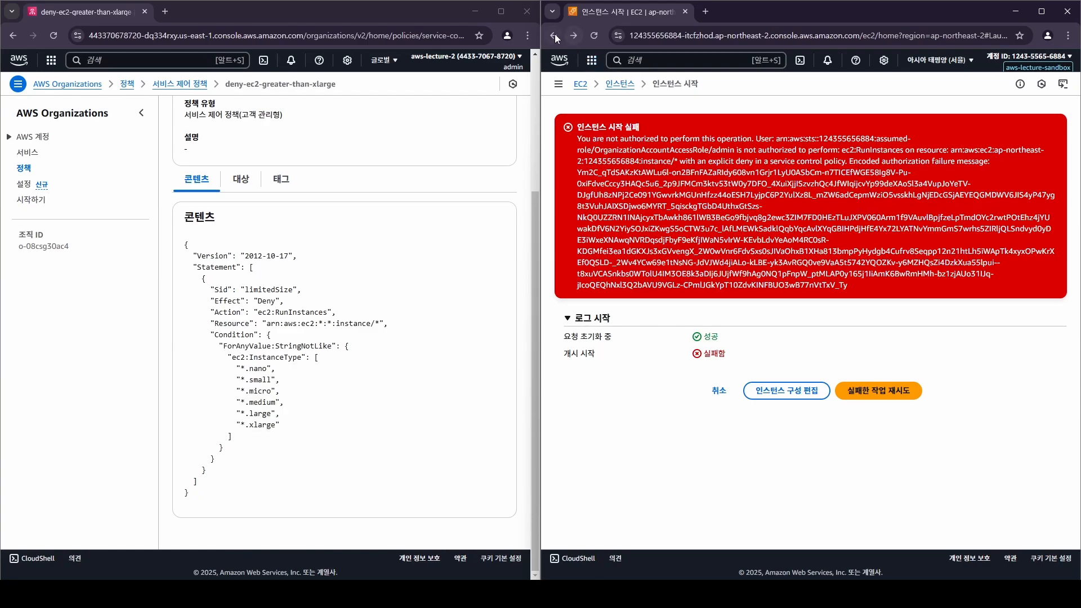
{"action": "left_click", "coordinate": [554, 35]}
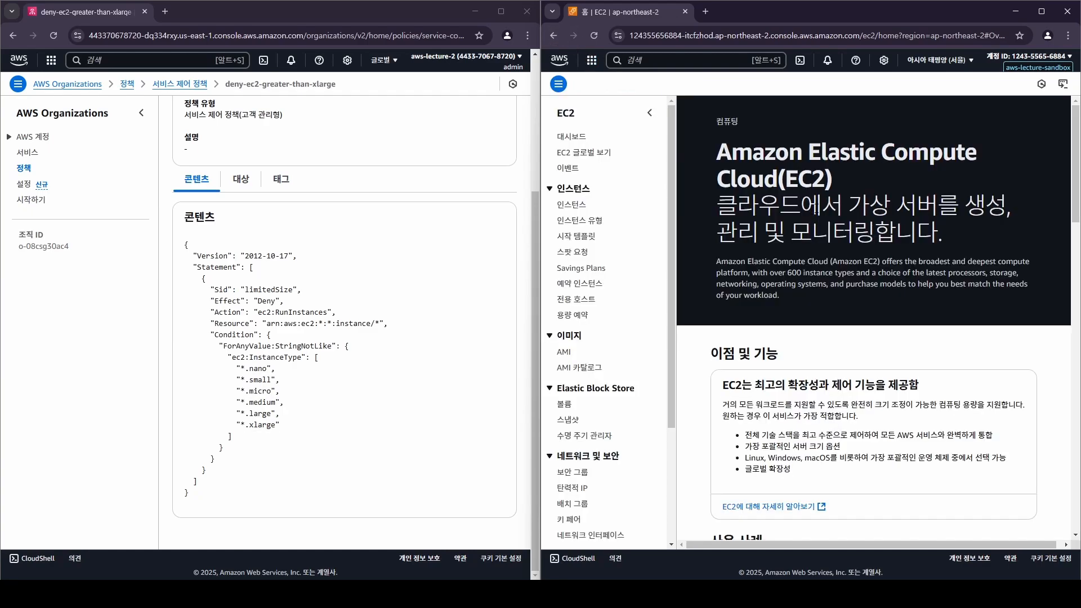
Start a new instance launch named demo-ec2 with the default t2.micro.
{"action": "left_click", "coordinate": [746, 376]}
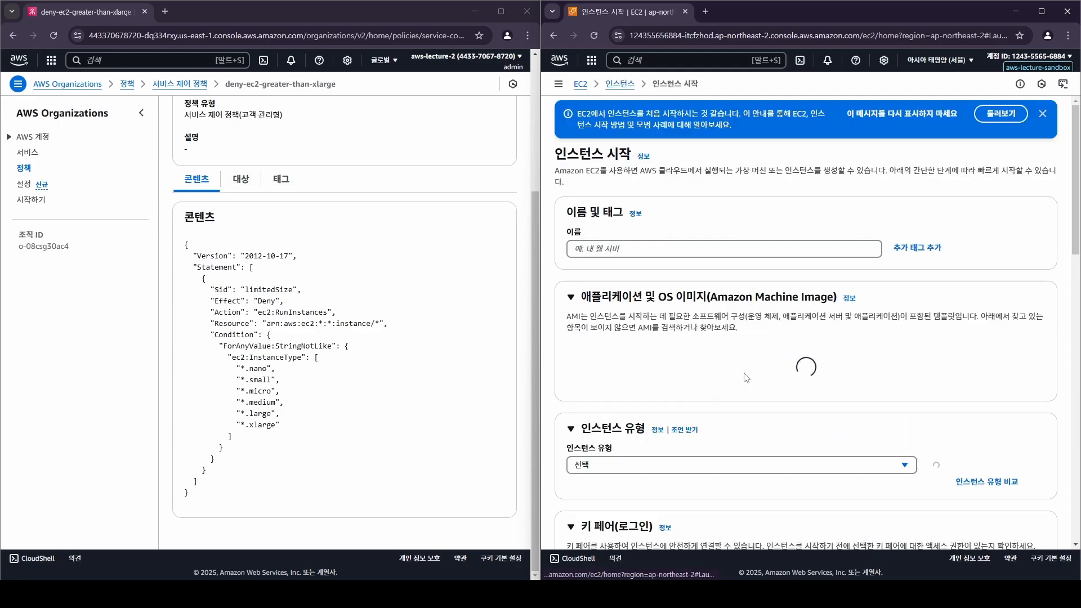
{"action": "left_click", "coordinate": [759, 243]}
{"action": "type", "text": "demo-ec2"}
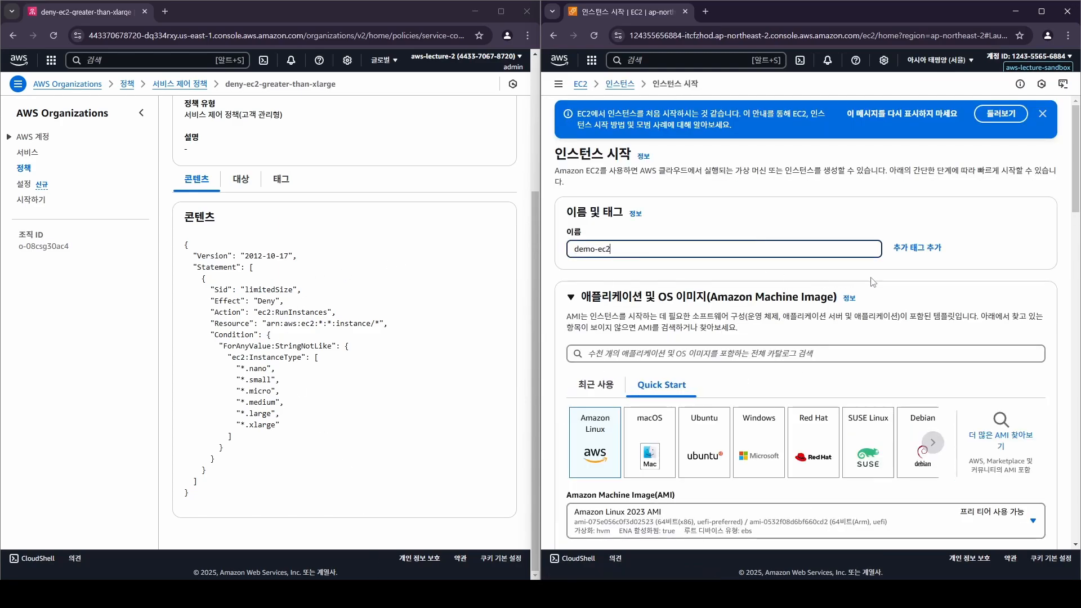
{"action": "scroll", "coordinate": [873, 281], "scroll_direction": "down", "scroll_amount": 7}
{"action": "scroll", "coordinate": [336, 294], "scroll_direction": "up", "scroll_amount": 3}
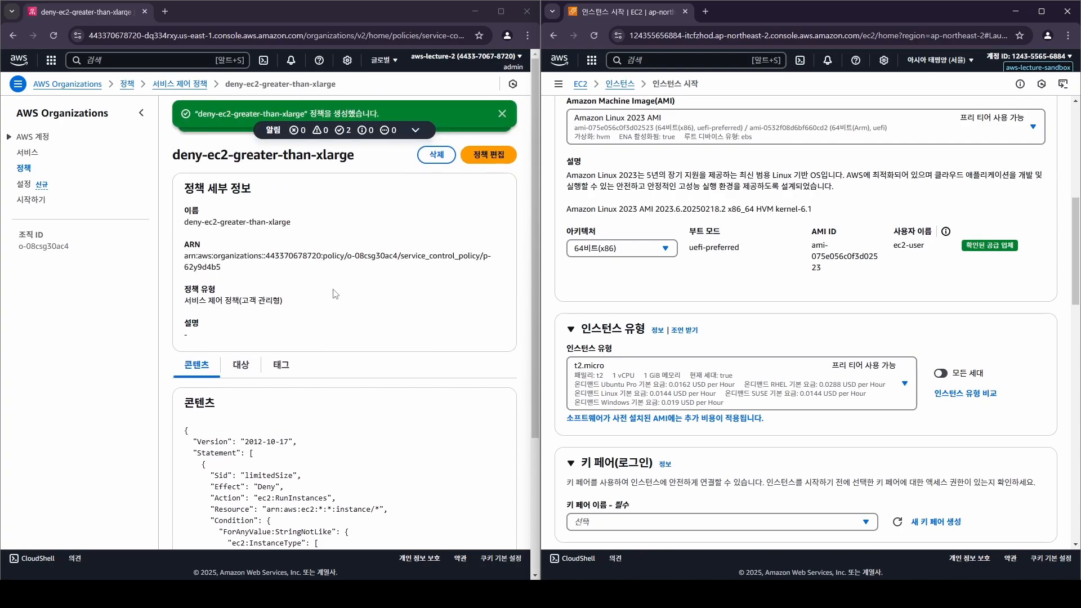
Open aws-lecture-sandbox's details from the Organizations AWS accounts list.
{"action": "left_click", "coordinate": [34, 137]}
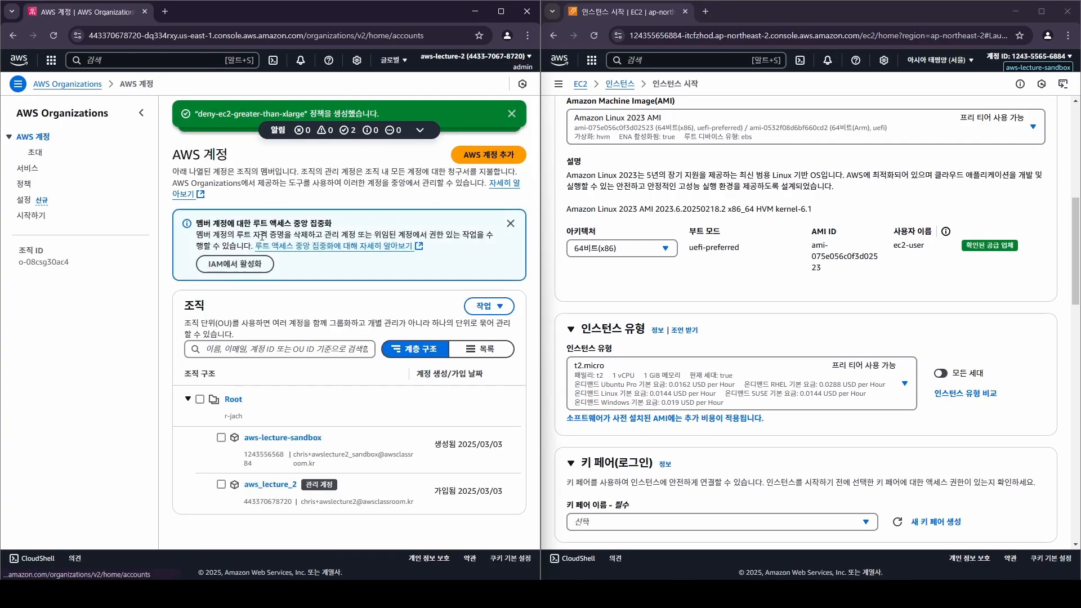
{"action": "left_click", "coordinate": [292, 438]}
{"action": "scroll", "coordinate": [325, 401], "scroll_direction": "down", "scroll_amount": 2}
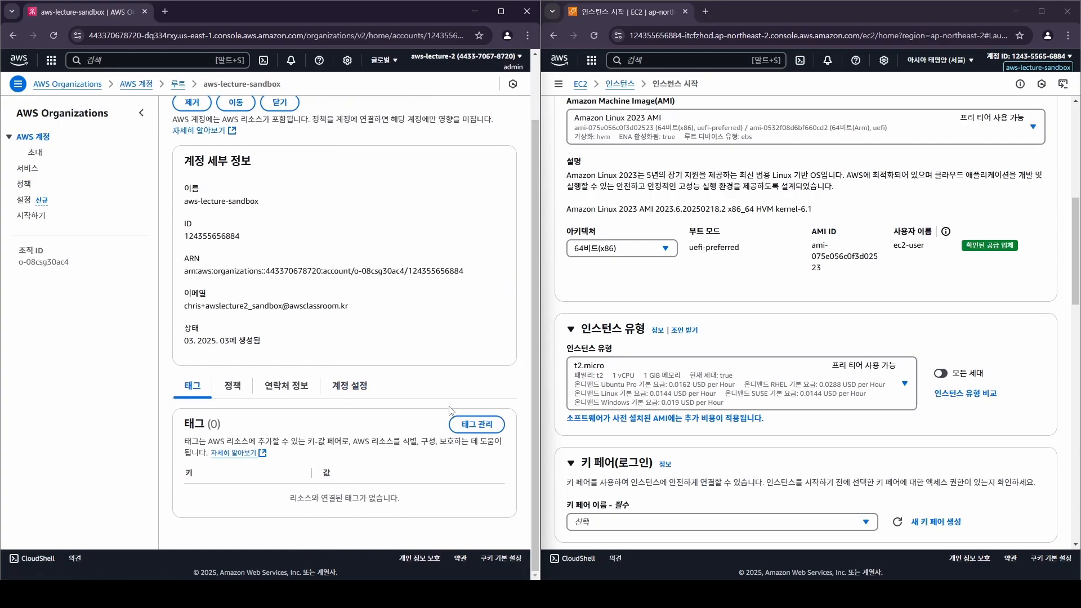
On the sandbox account's Policies tab, select deny-ec2-greater-than-xlarge and confirm Detach policy.
{"action": "left_click", "coordinate": [233, 386]}
{"action": "scroll", "coordinate": [450, 422], "scroll_direction": "down", "scroll_amount": 2}
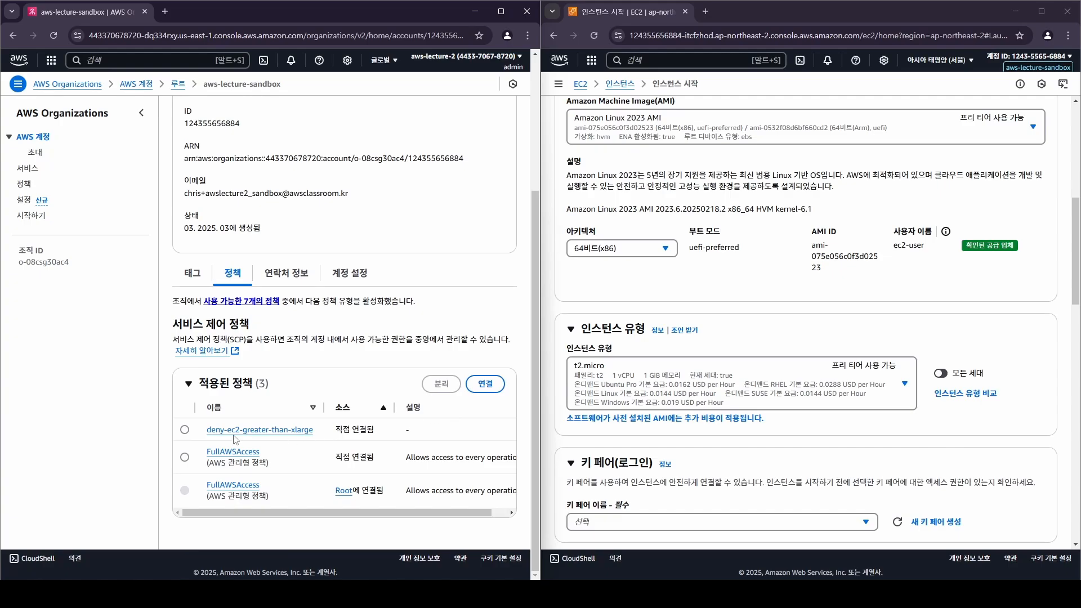
{"action": "left_click", "coordinate": [193, 432]}
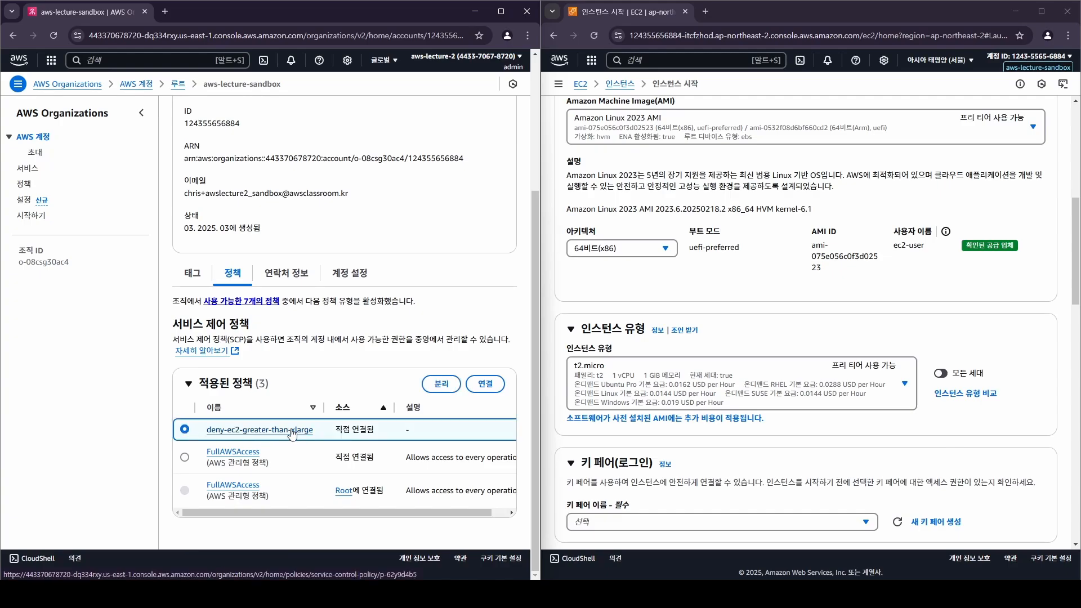
{"action": "left_click", "coordinate": [445, 385]}
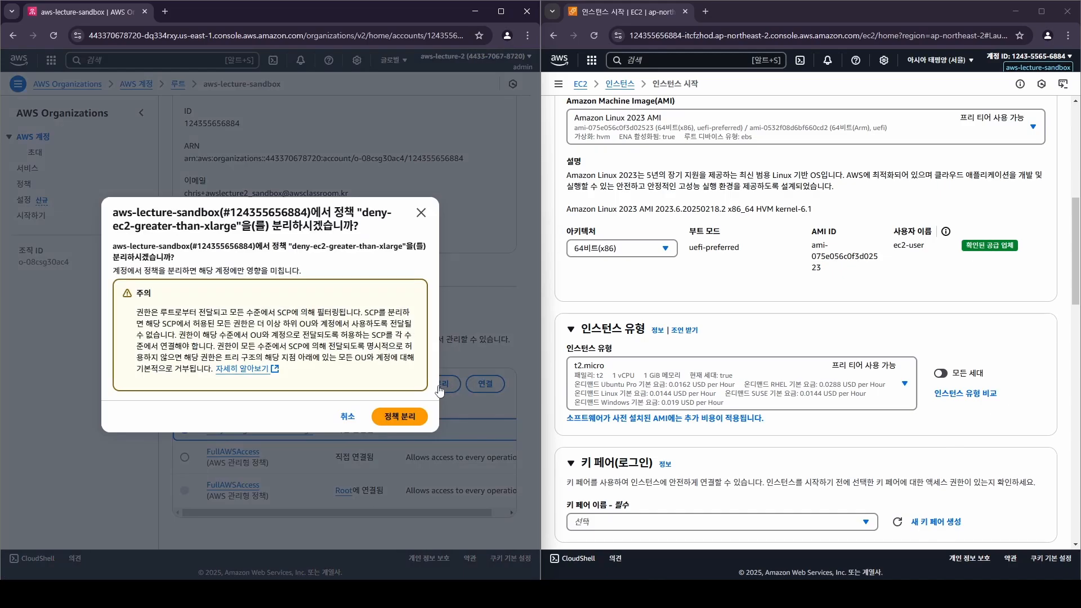
{"action": "left_click", "coordinate": [401, 421]}
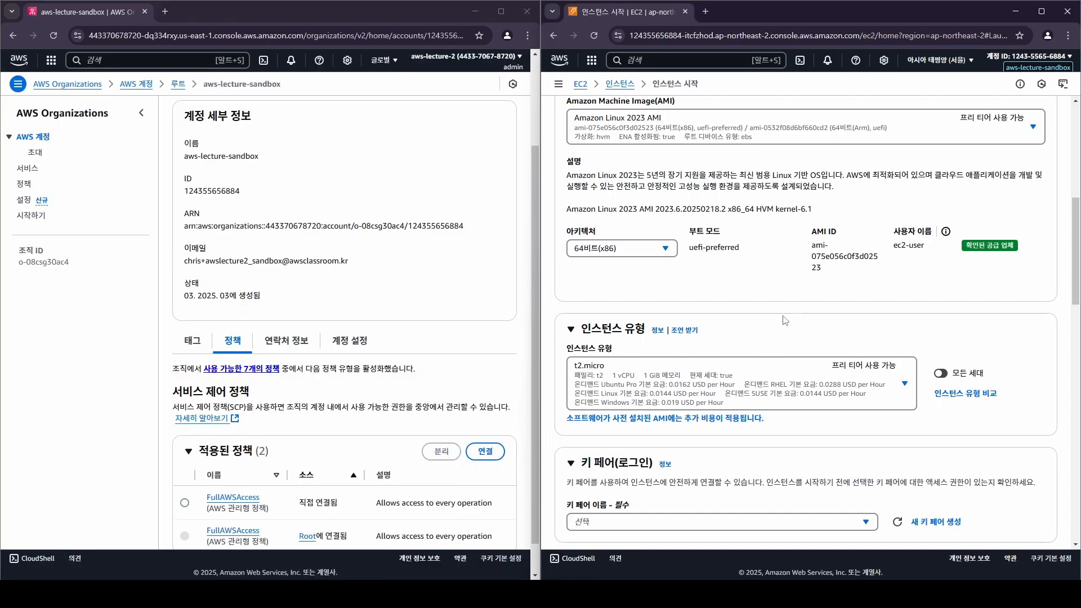
Configure demo-ec2 with no key pair, the existing default security group and instance type t2.2xlarge.
{"action": "scroll", "coordinate": [766, 354], "scroll_direction": "down", "scroll_amount": 3}
{"action": "left_click", "coordinate": [704, 354]}
{"action": "left_click", "coordinate": [693, 388]}
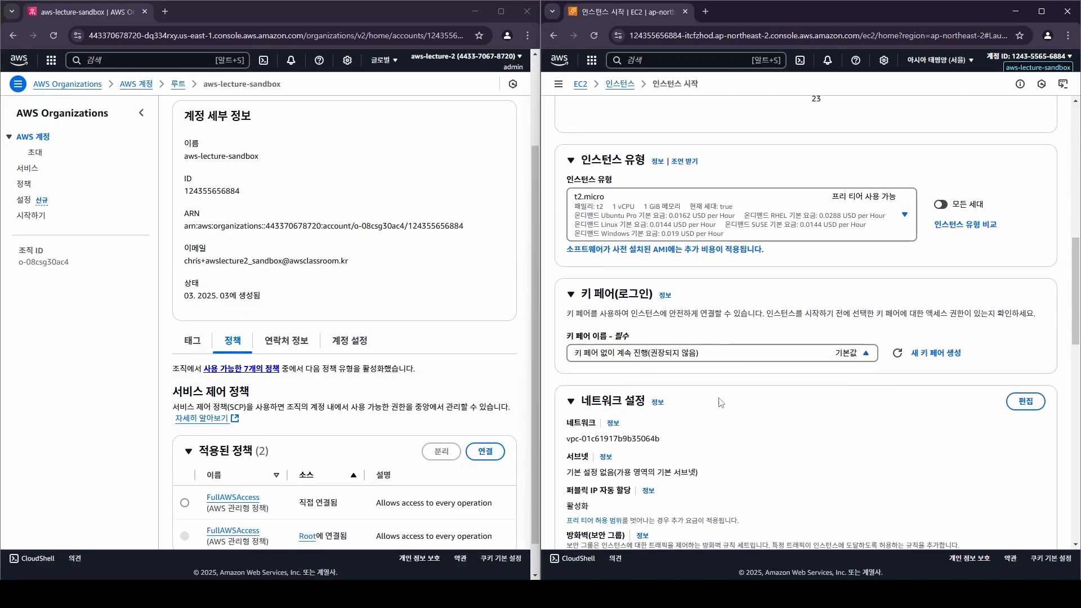
{"action": "scroll", "coordinate": [717, 403], "scroll_direction": "down", "scroll_amount": 4}
{"action": "left_click", "coordinate": [783, 344]}
{"action": "left_click", "coordinate": [668, 384]}
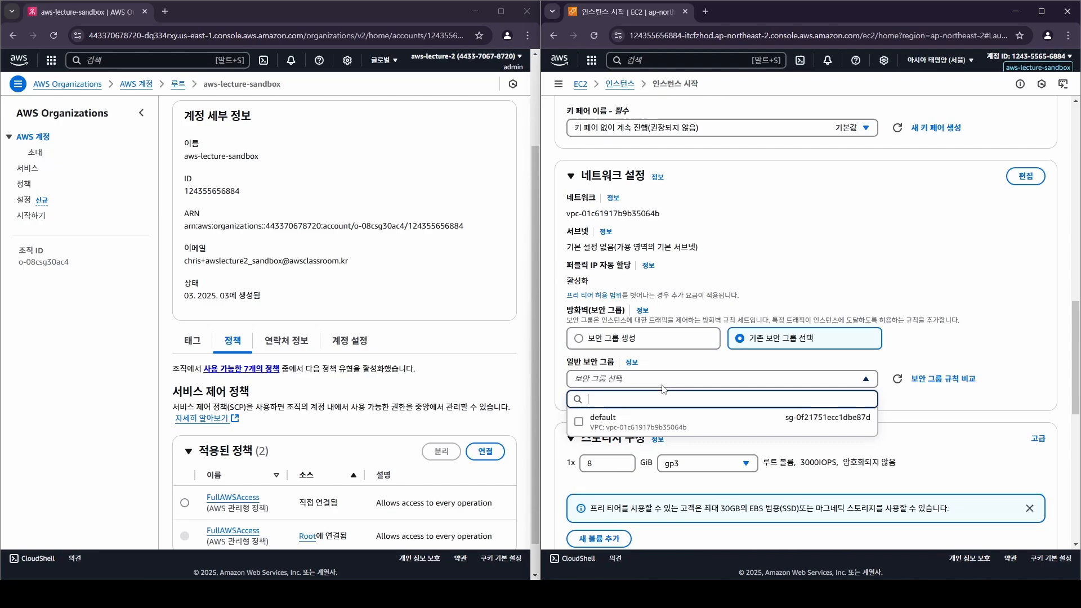
{"action": "scroll", "coordinate": [695, 350], "scroll_direction": "up", "scroll_amount": 4}
{"action": "scroll", "coordinate": [692, 316], "scroll_direction": "up", "scroll_amount": 2}
{"action": "left_click", "coordinate": [692, 326]}
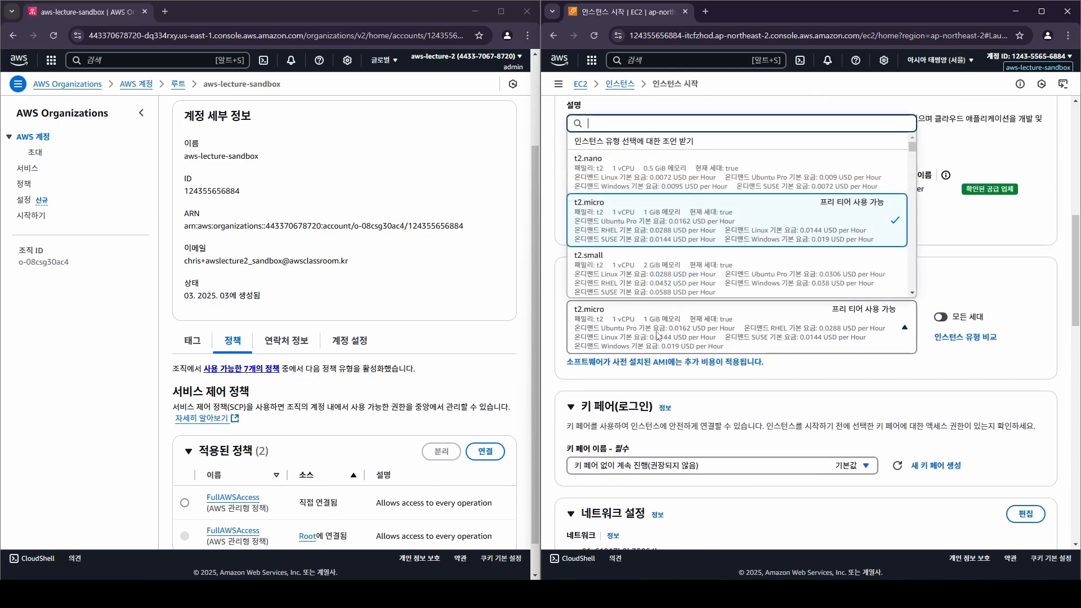
{"action": "scroll", "coordinate": [692, 242], "scroll_direction": "down", "scroll_amount": 2}
{"action": "scroll", "coordinate": [692, 242], "scroll_direction": "down", "scroll_amount": 2}
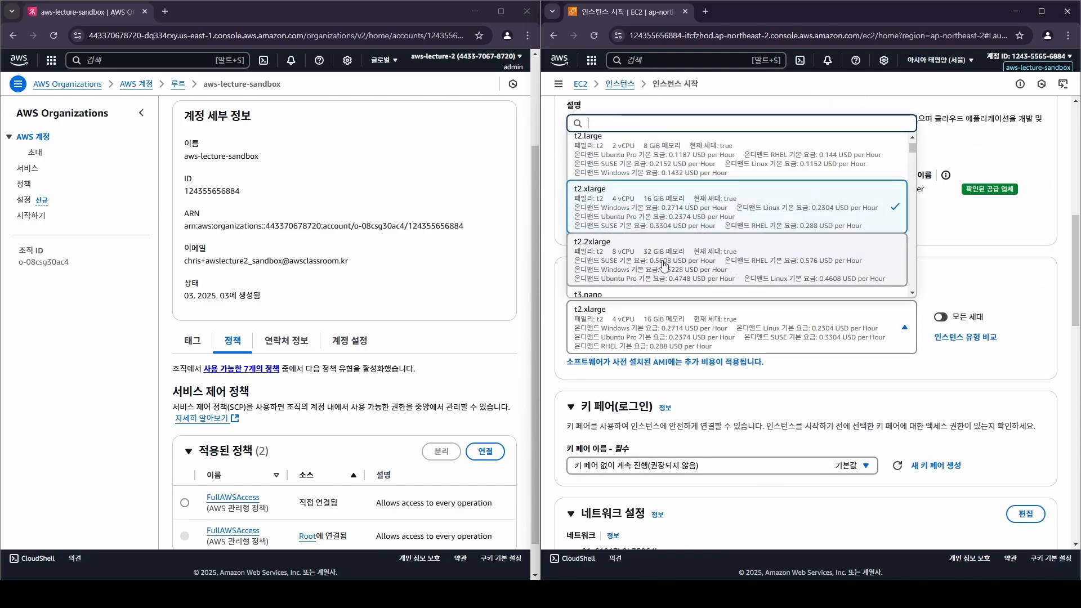
{"action": "left_click", "coordinate": [665, 267]}
Launch the t2.2xlarge instance and open its instance ID link.
{"action": "scroll", "coordinate": [916, 381], "scroll_direction": "down", "scroll_amount": 15}
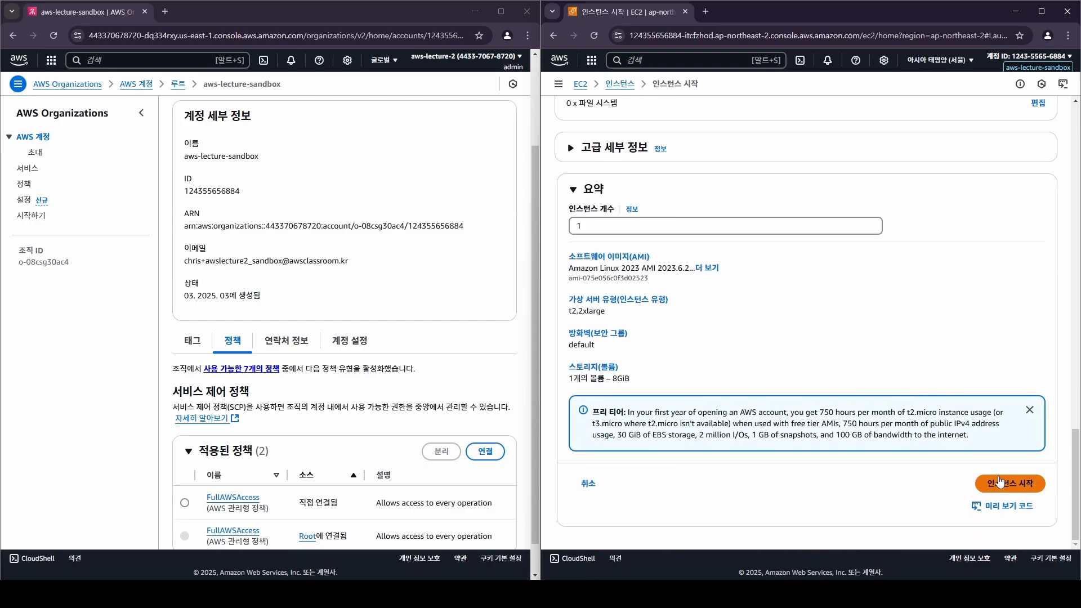
{"action": "left_click", "coordinate": [1000, 483]}
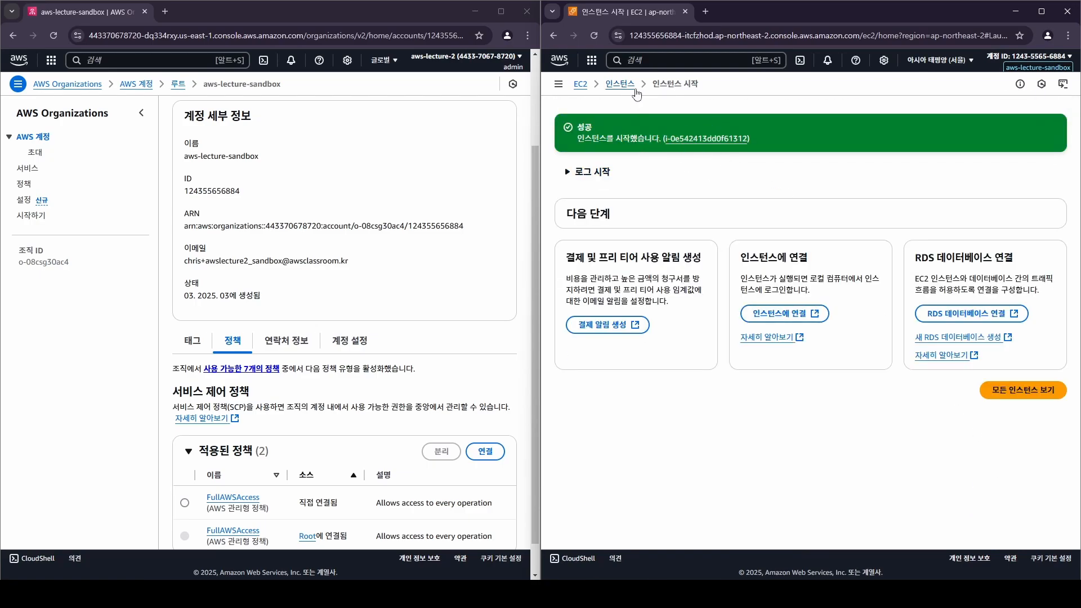
{"action": "left_click", "coordinate": [683, 138]}
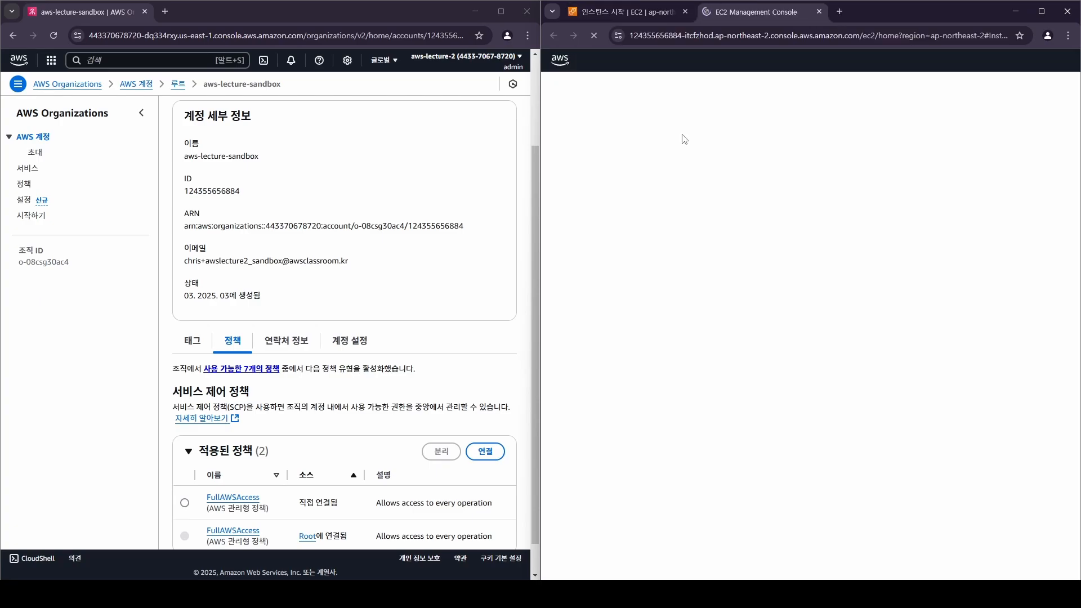
Terminate the t2.2xlarge demo-ec2 instance.
{"action": "left_click", "coordinate": [702, 242]}
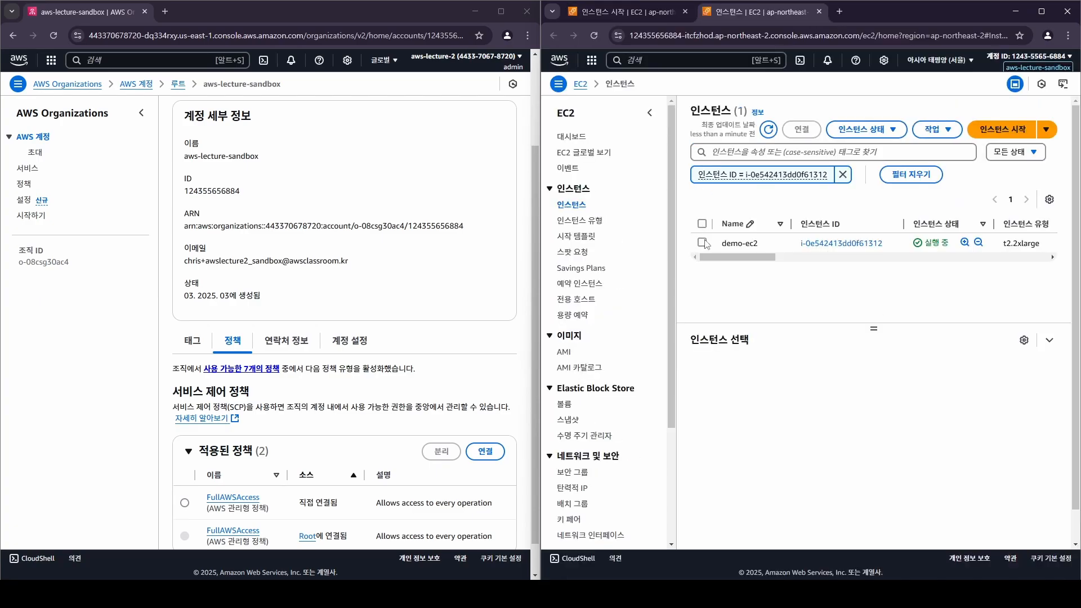
{"action": "right_click", "coordinate": [929, 240]}
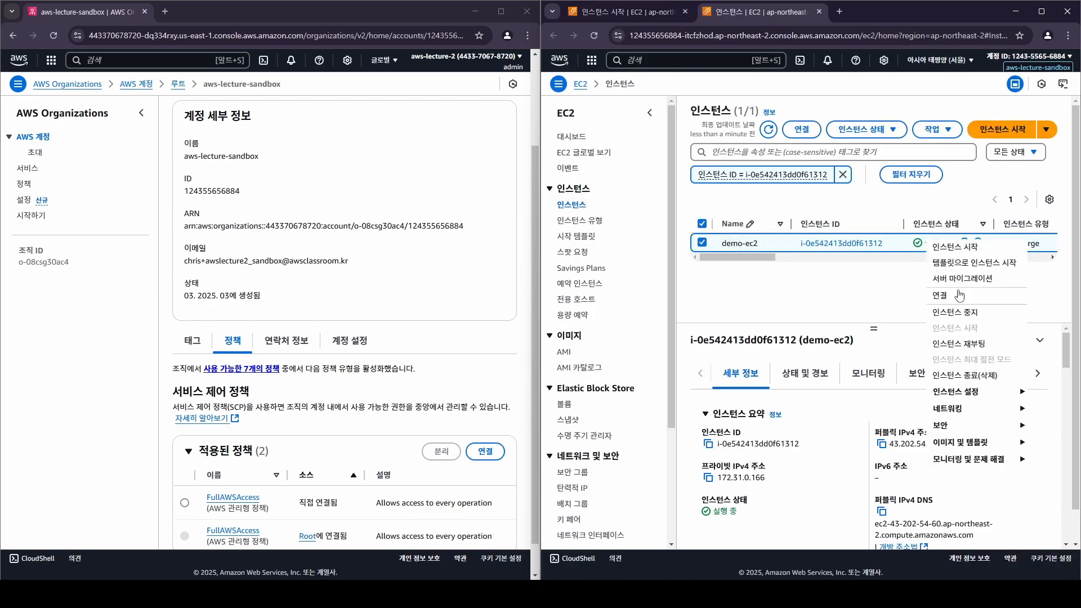
{"action": "left_click", "coordinate": [960, 369]}
{"action": "left_click", "coordinate": [1026, 412]}
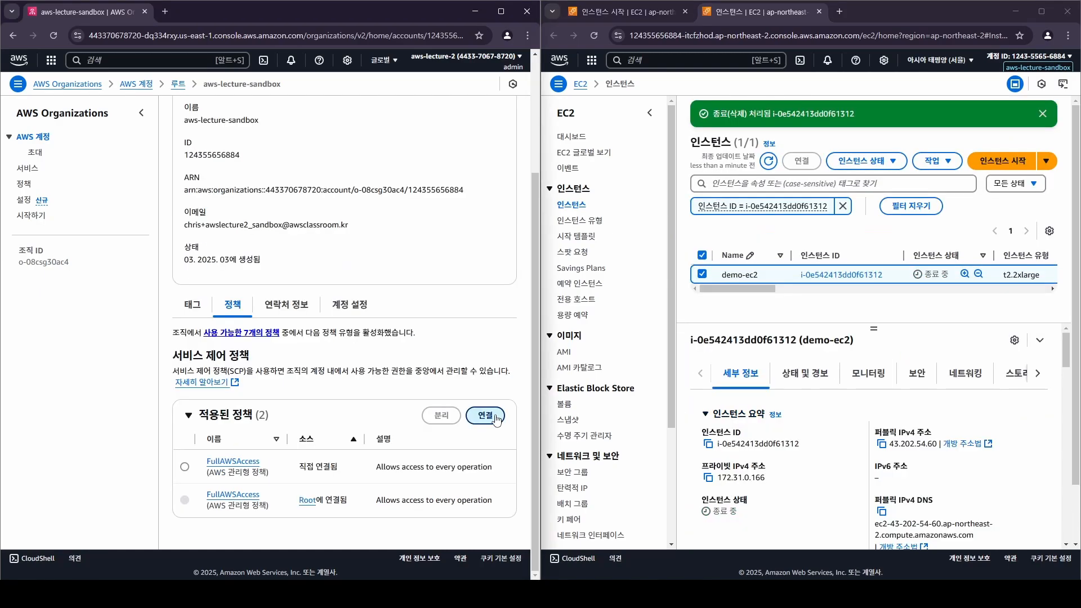
Attach the deny-ec2-greater-than-xlarge policy to the aws-lecture-sandbox account again.
{"action": "left_click", "coordinate": [499, 418]}
{"action": "left_click", "coordinate": [195, 326]}
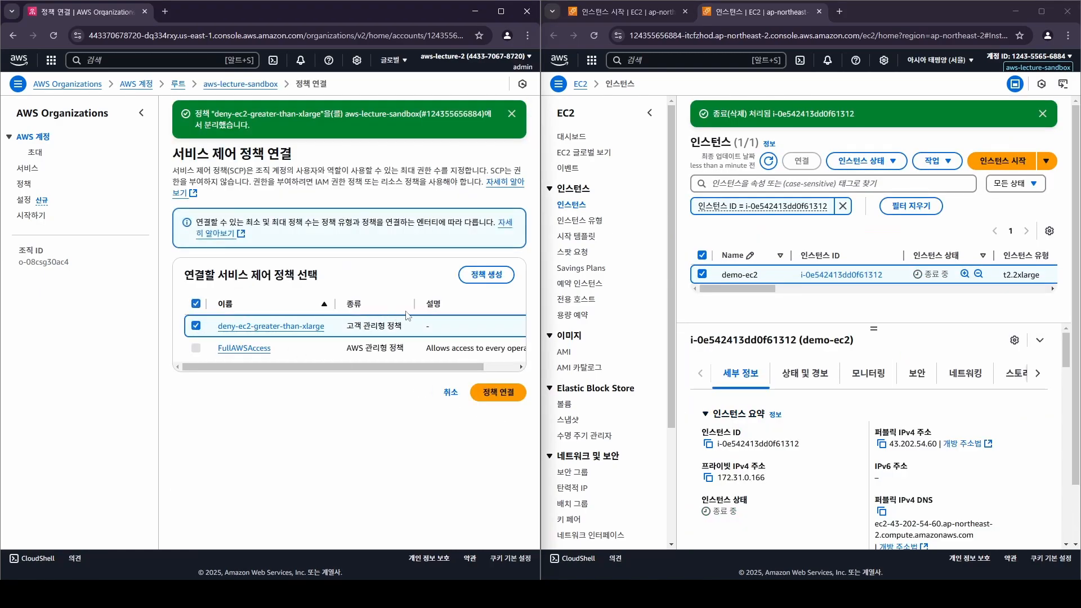
{"action": "left_click", "coordinate": [492, 394]}
{"action": "scroll", "coordinate": [422, 372], "scroll_direction": "down", "scroll_amount": 1}
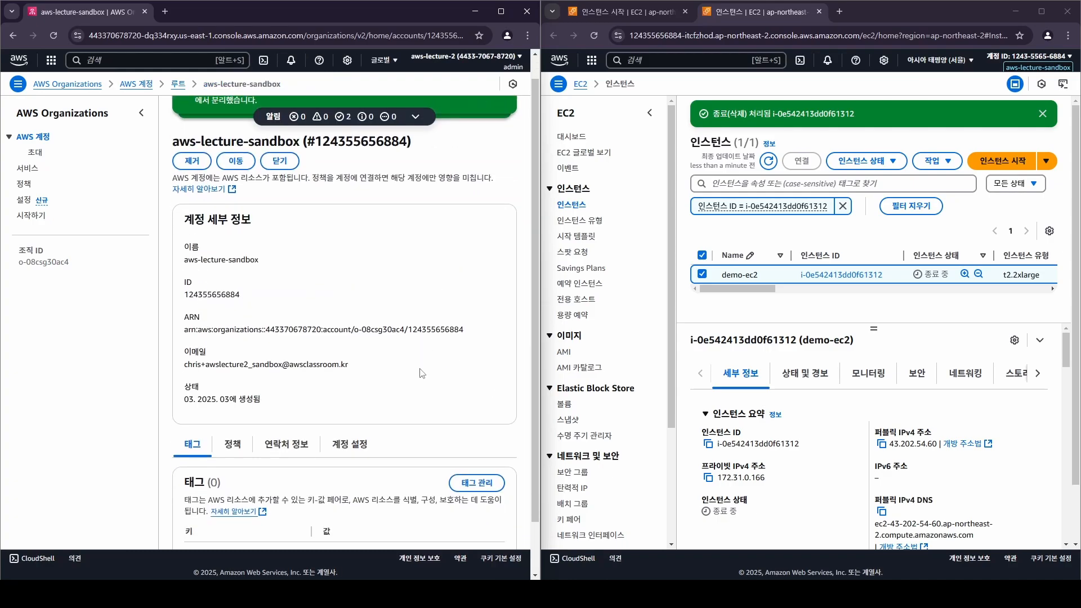
{"action": "scroll", "coordinate": [421, 372], "scroll_direction": "down", "scroll_amount": 1}
Open the attached deny-ec2-greater-than-xlarge policy and highlight medium in its instance type condition.
{"action": "left_click", "coordinate": [233, 388]}
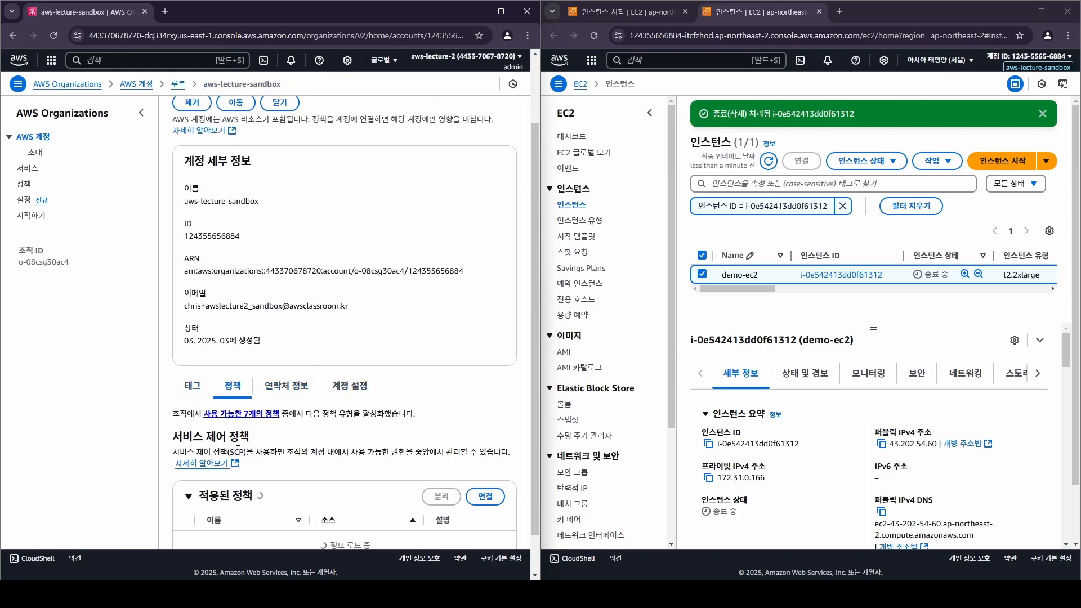
{"action": "scroll", "coordinate": [237, 450], "scroll_direction": "down", "scroll_amount": 4}
{"action": "left_click", "coordinate": [240, 434]}
{"action": "left_click_drag", "start_coordinate": [292, 421], "coordinate": [222, 347]}
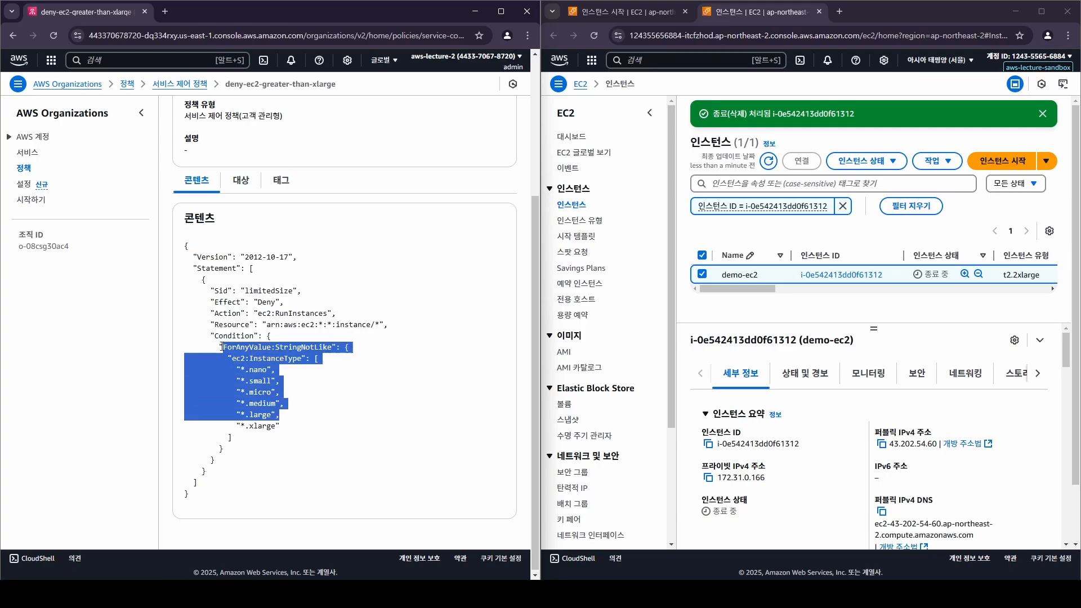
{"action": "left_click", "coordinate": [263, 395]}
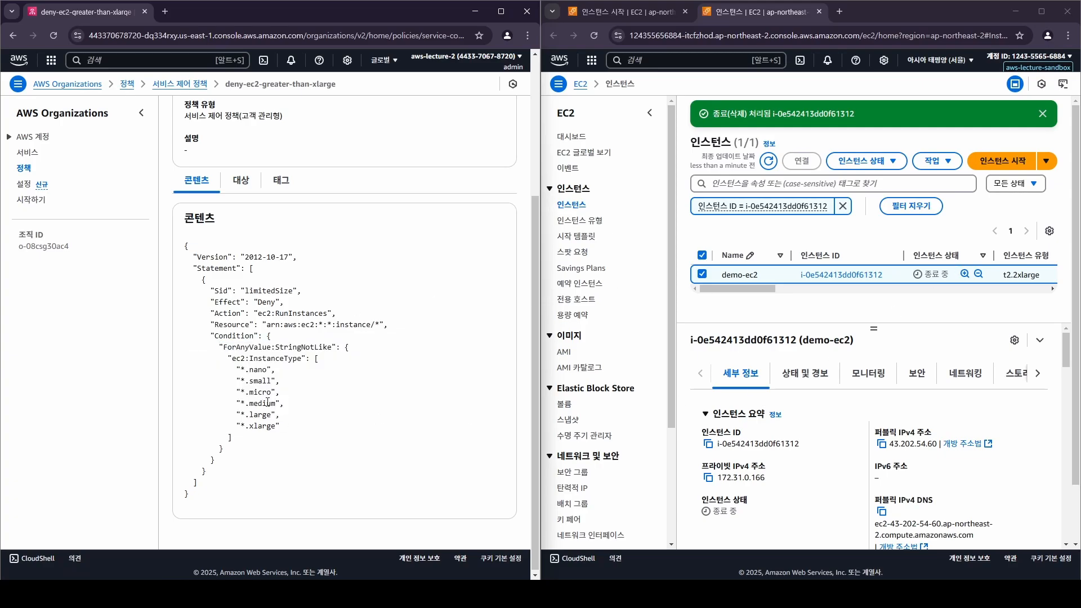
{"action": "double_click", "coordinate": [261, 403]}
Start a new EC2 instance launch named demo-ec2.
{"action": "left_click", "coordinate": [1004, 167]}
{"action": "left_click", "coordinate": [1005, 168]}
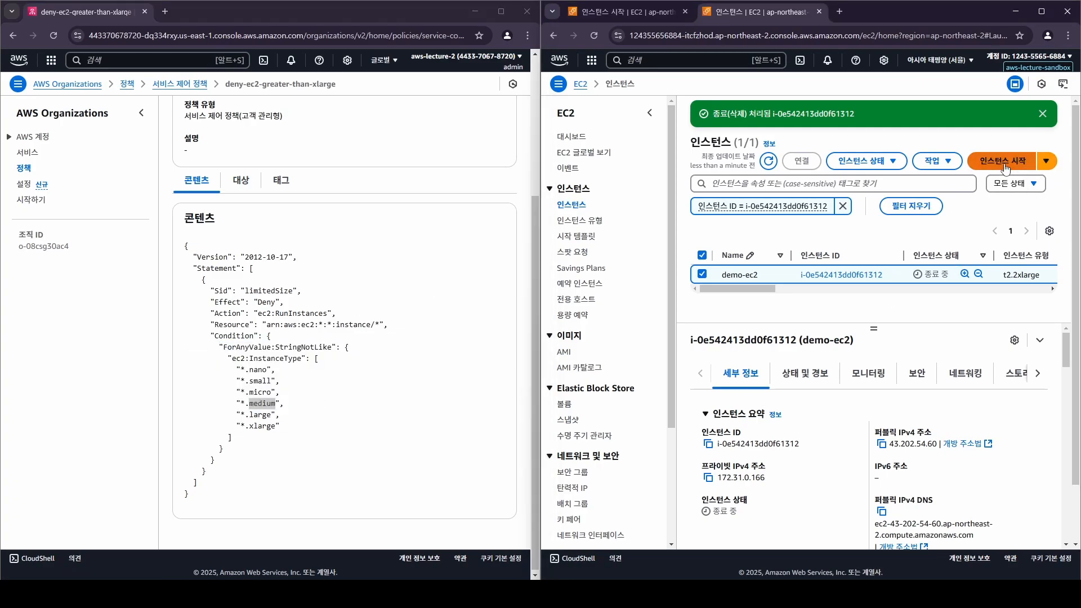
{"action": "left_click", "coordinate": [760, 249]}
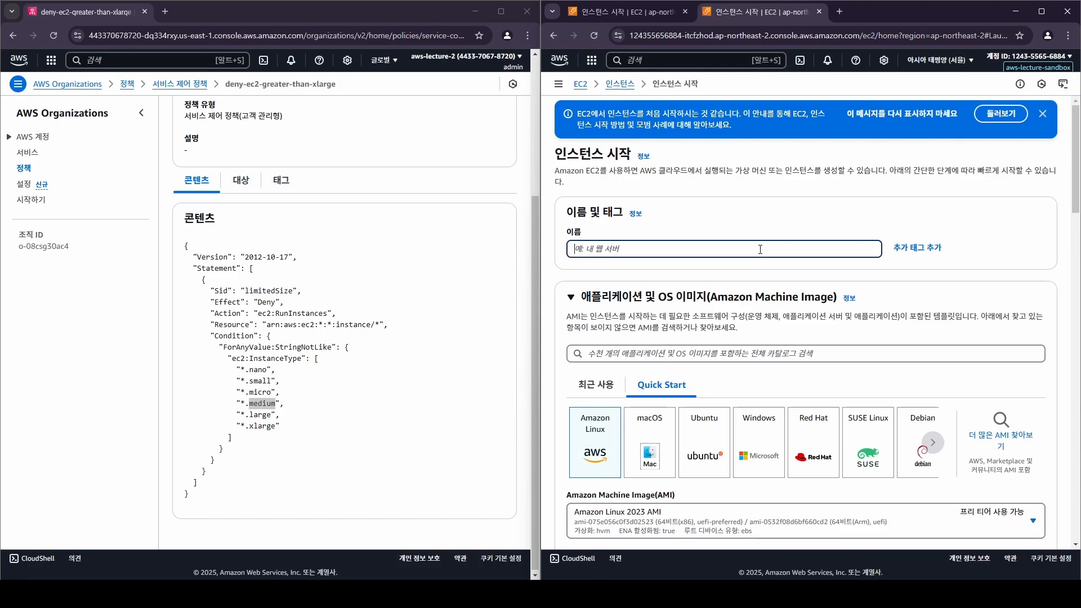
{"action": "type", "text": "dmo-ec2"}
{"action": "scroll", "coordinate": [760, 249], "scroll_direction": "down", "scroll_amount": 10}
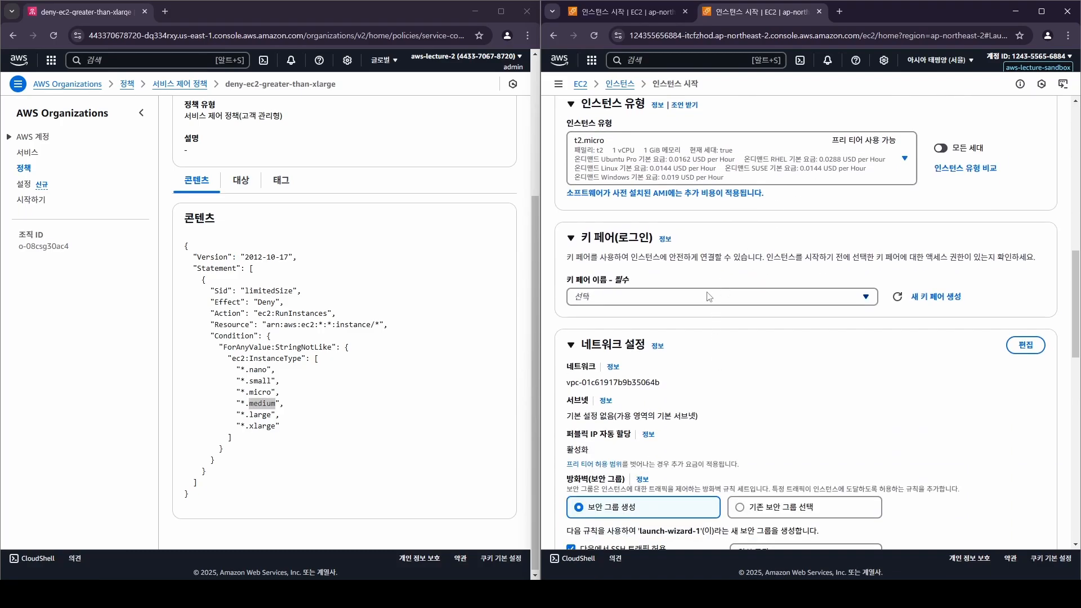
Proceed without a key pair and use the existing default security group.
{"action": "left_click", "coordinate": [708, 297]}
{"action": "left_click", "coordinate": [677, 338]}
{"action": "left_click", "coordinate": [764, 504]}
{"action": "scroll", "coordinate": [696, 497], "scroll_direction": "down", "scroll_amount": 3}
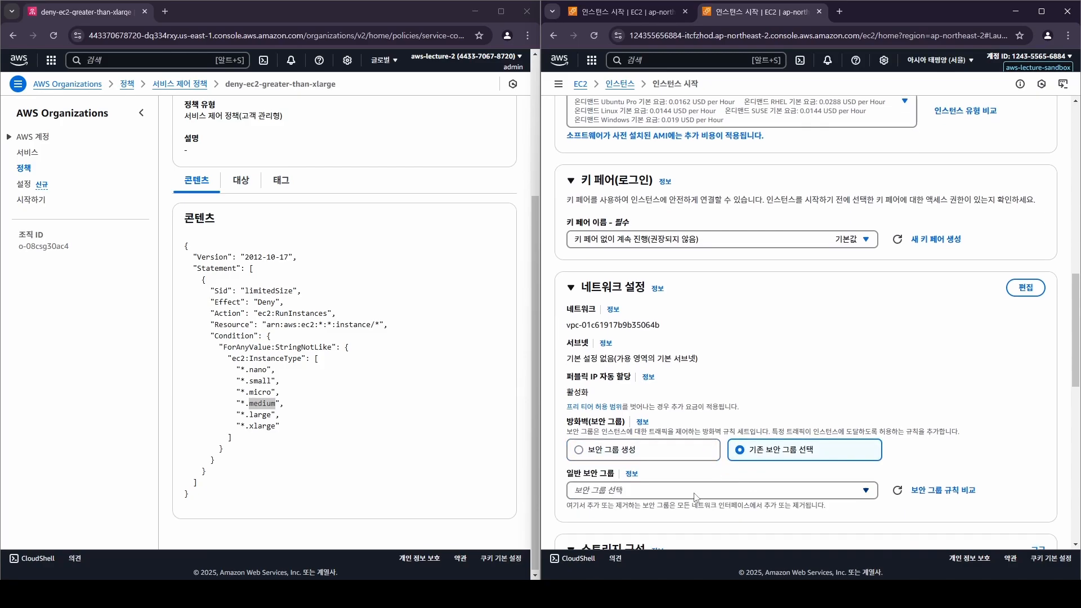
{"action": "left_click", "coordinate": [642, 380]}
{"action": "left_click", "coordinate": [620, 421]}
{"action": "scroll", "coordinate": [725, 337], "scroll_direction": "up", "scroll_amount": 4}
{"action": "scroll", "coordinate": [726, 336], "scroll_direction": "up", "scroll_amount": 2}
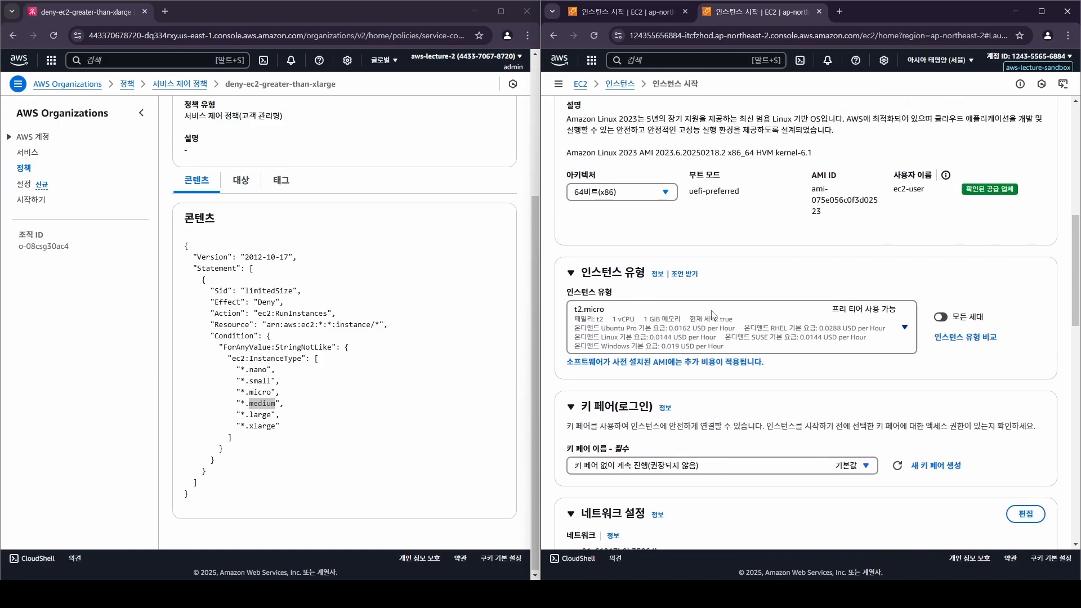
Set the instance type to t2.medium.
{"action": "left_click", "coordinate": [727, 327]}
{"action": "scroll", "coordinate": [700, 237], "scroll_direction": "down", "scroll_amount": 2}
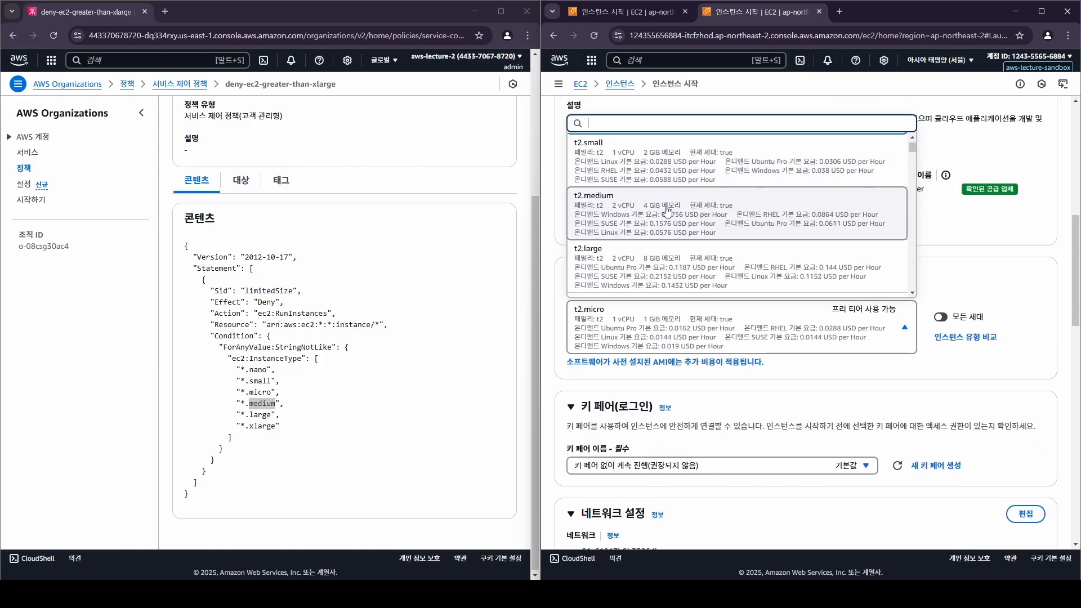
{"action": "left_click", "coordinate": [700, 210]}
{"action": "scroll", "coordinate": [845, 338], "scroll_direction": "down", "scroll_amount": 15}
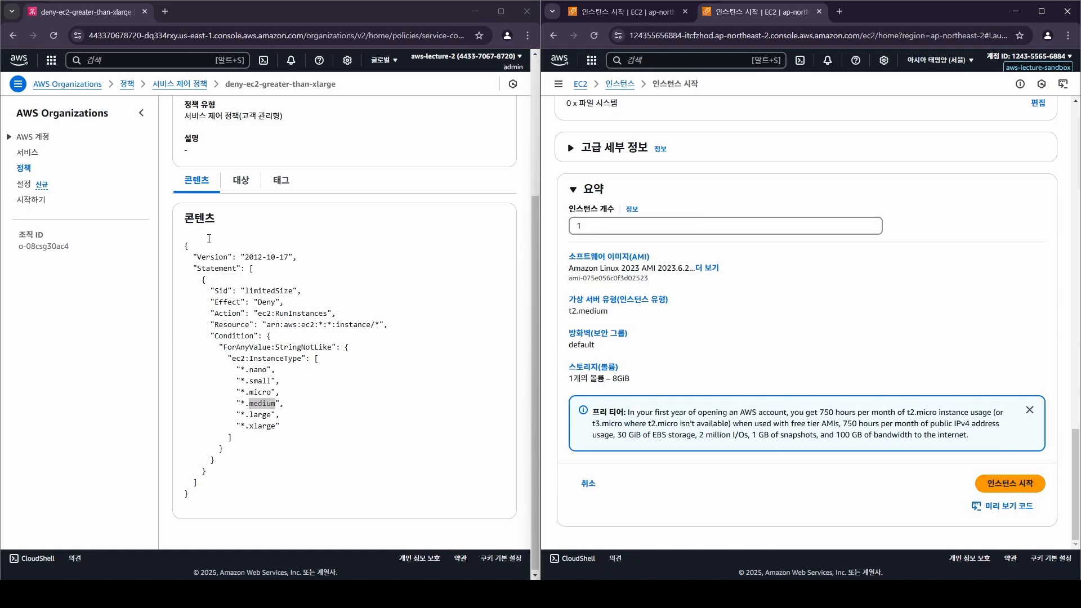
{"action": "scroll", "coordinate": [332, 318], "scroll_direction": "up", "scroll_amount": 5}
Confirm in the aws-lecture-sandbox account details that the SCP is attached.
{"action": "left_click", "coordinate": [503, 113]}
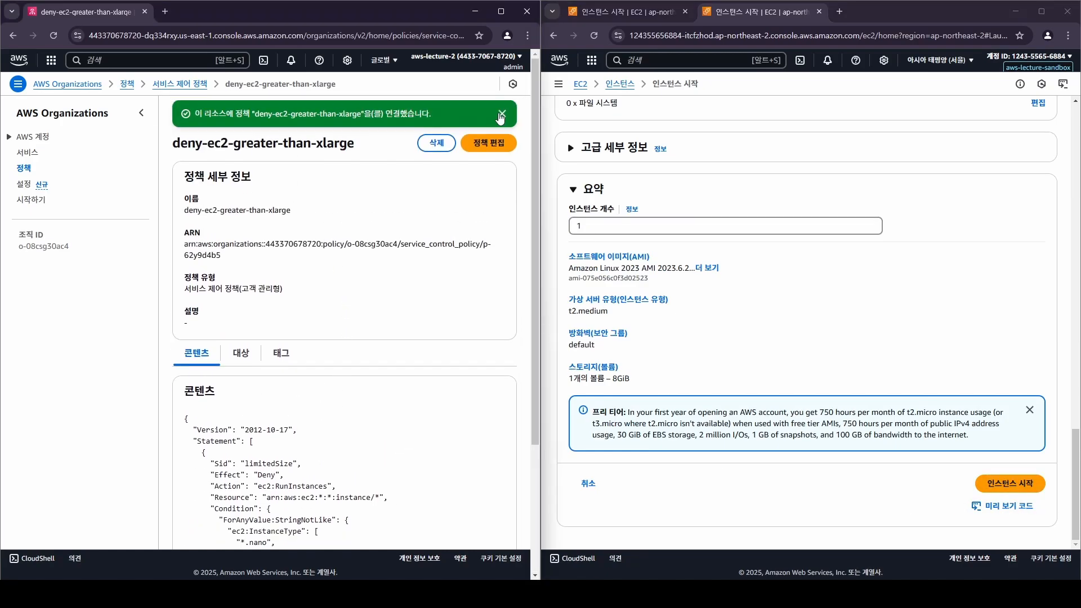
{"action": "left_click_drag", "start_coordinate": [431, 113], "coordinate": [226, 114]}
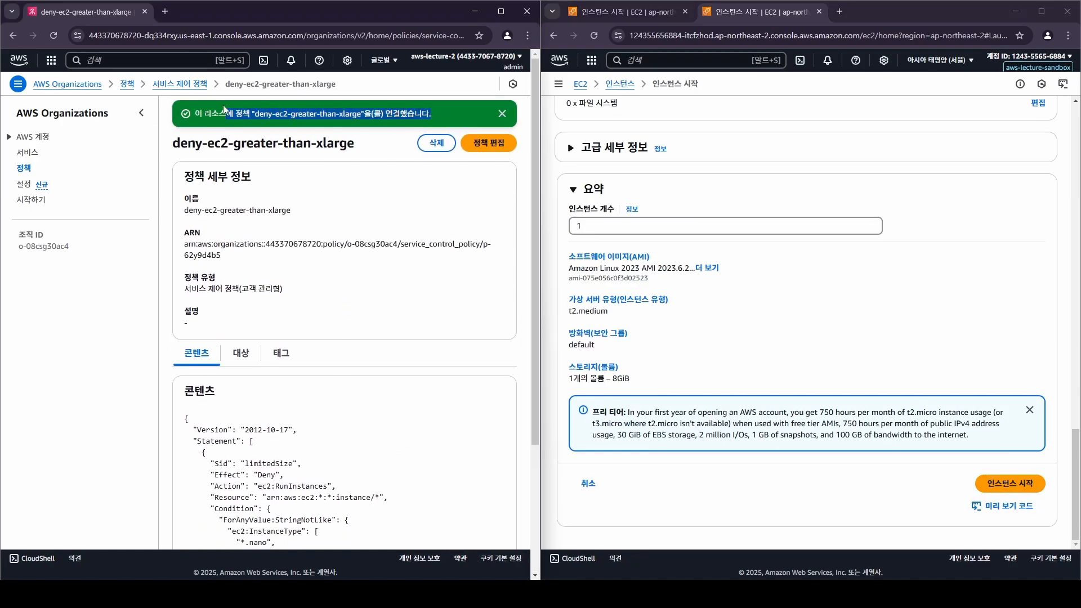
{"action": "left_click", "coordinate": [34, 138]}
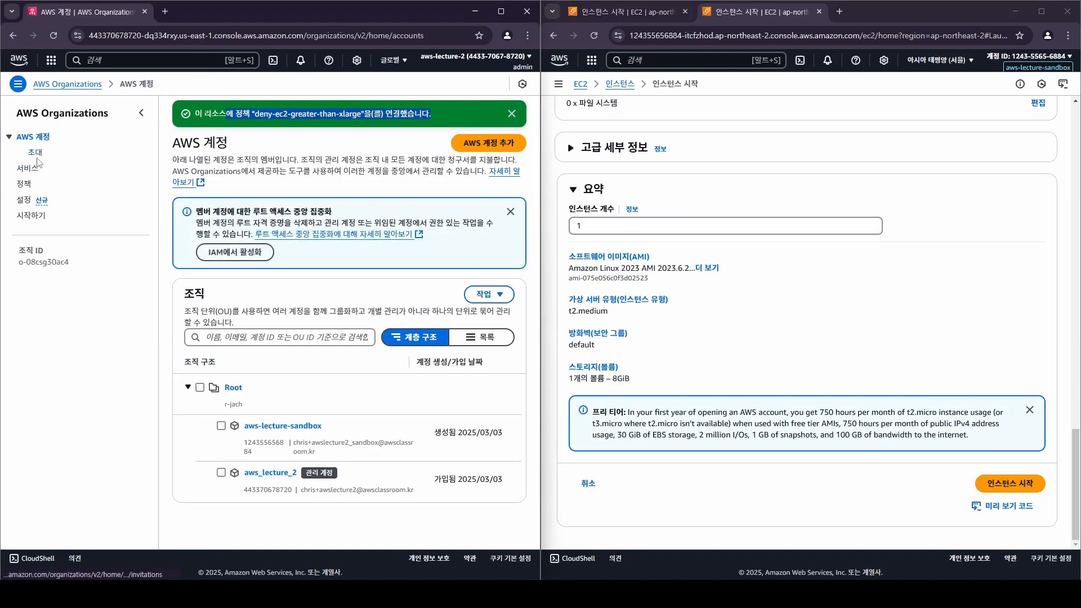
{"action": "left_click", "coordinate": [282, 426]}
{"action": "scroll", "coordinate": [340, 443], "scroll_direction": "down", "scroll_amount": 3}
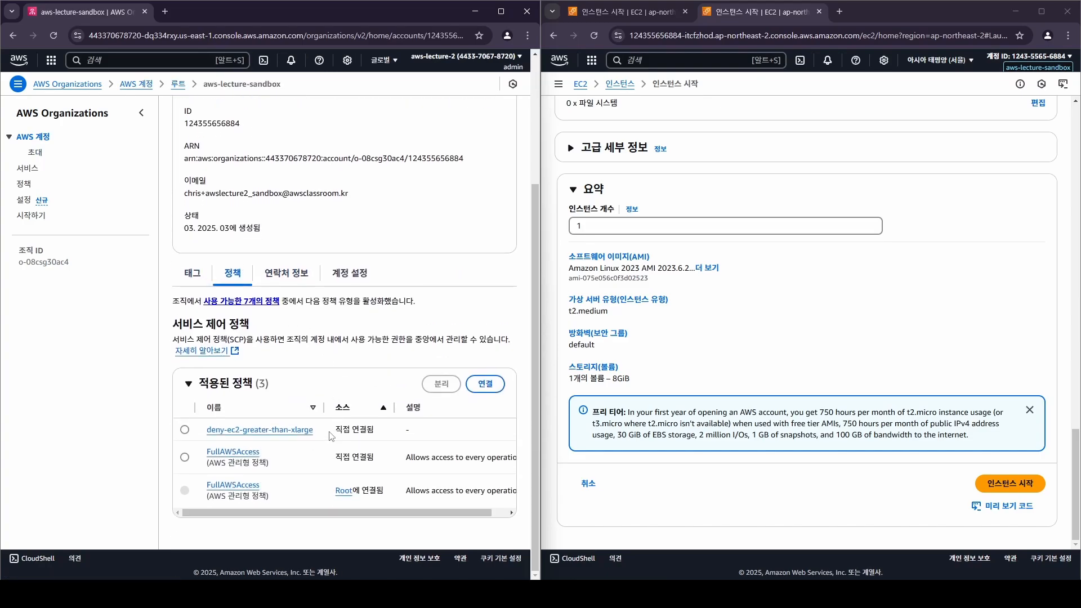
Launch the t2.medium instance, then highlight medium in the policy's allowed instance types.
{"action": "left_click", "coordinate": [1009, 483]}
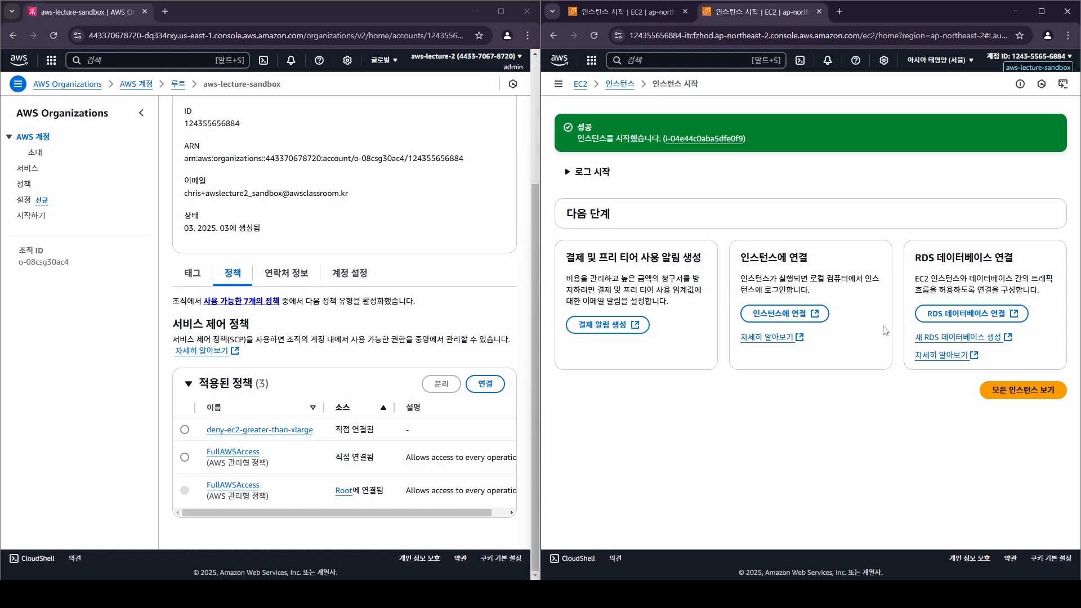
{"action": "left_click", "coordinate": [259, 429]}
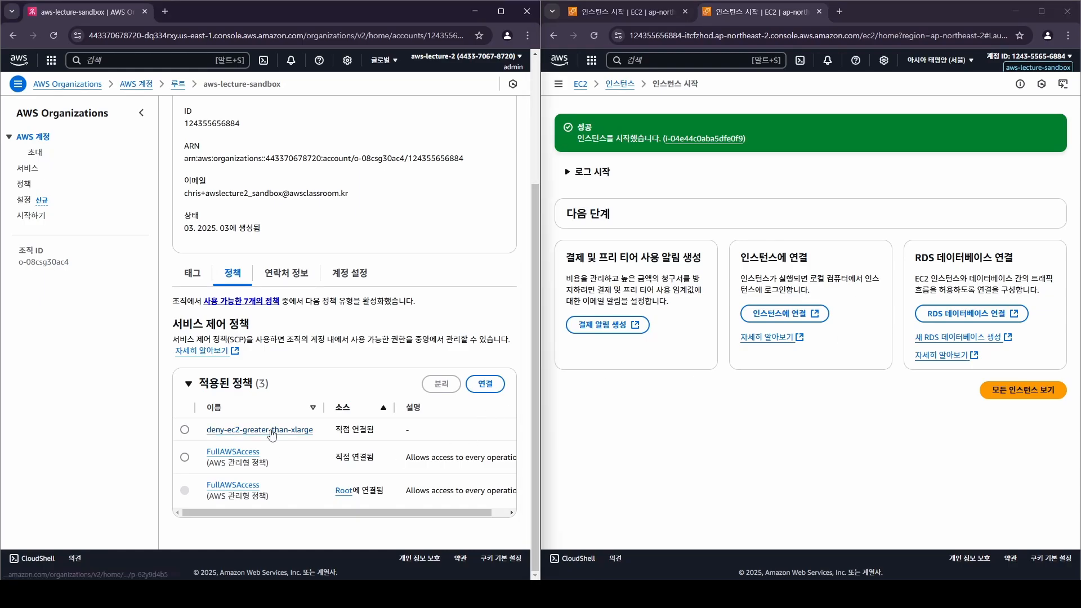
{"action": "left_click_drag", "start_coordinate": [280, 403], "coordinate": [244, 403]}
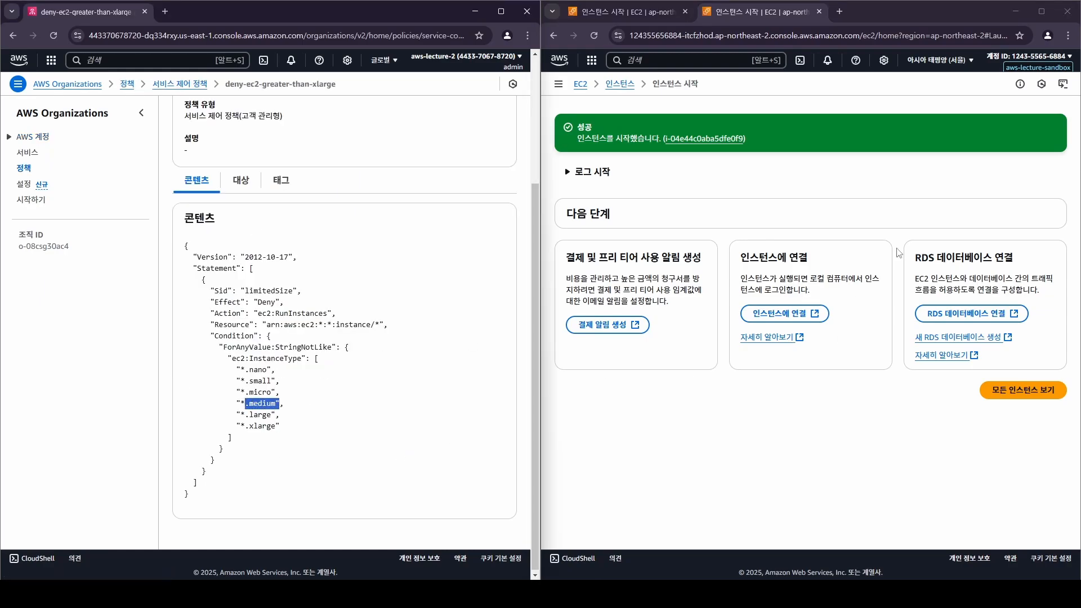
Open the new t2.medium demo-ec2 instance and terminate it.
{"action": "left_click", "coordinate": [674, 138]}
{"action": "left_click", "coordinate": [749, 243]}
{"action": "right_click", "coordinate": [779, 242]}
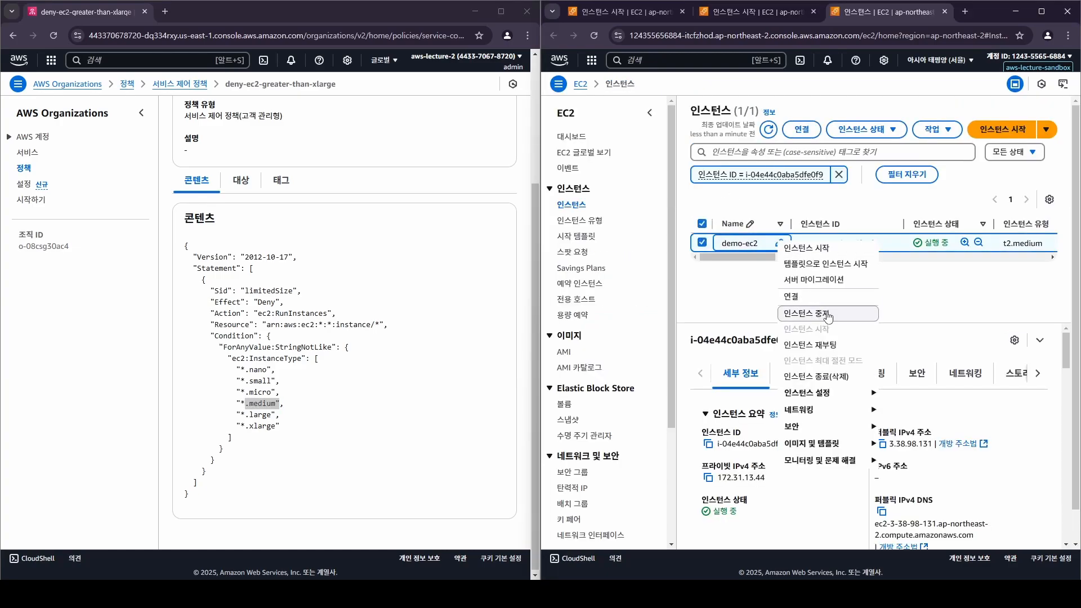
{"action": "left_click", "coordinate": [830, 376]}
{"action": "left_click", "coordinate": [1037, 407]}
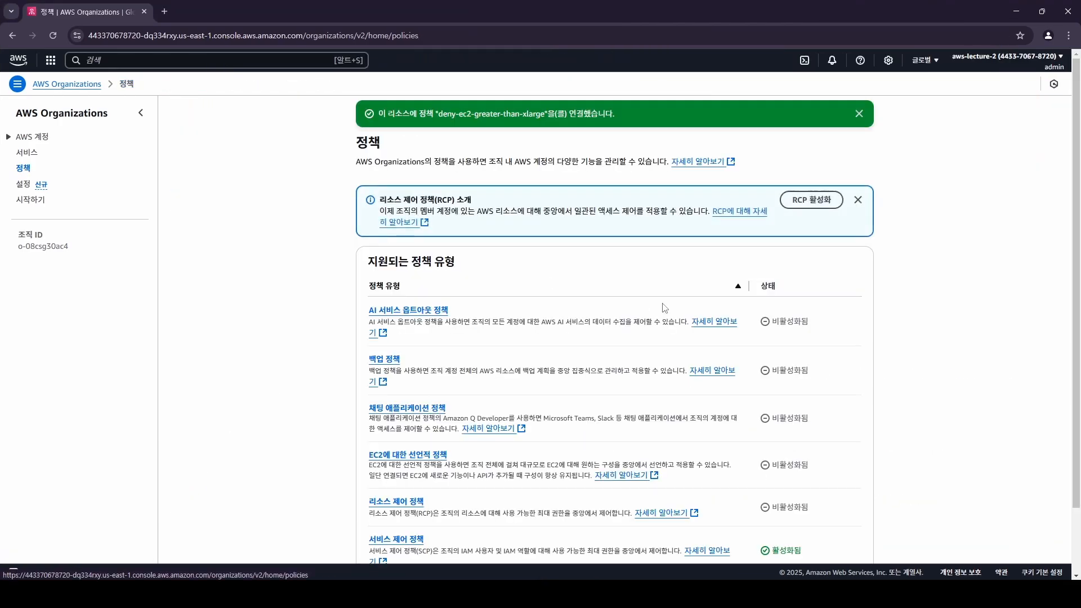
{"action": "scroll", "coordinate": [717, 314], "scroll_direction": "down", "scroll_amount": 2}
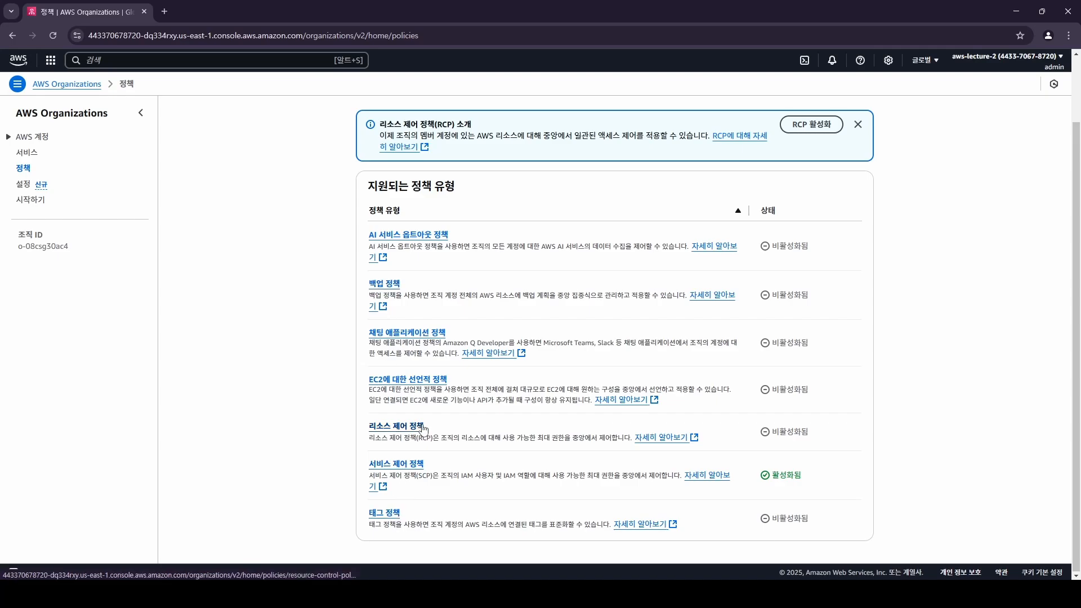
Go to AWS accounts via Services and highlight the aws-lecture-sandbox and aws_lecture_2 rows.
{"action": "mouse_move", "coordinate": [839, 519]}
{"action": "left_mouse_down"}
{"action": "mouse_move", "coordinate": [650, 369]}
{"action": "mouse_move", "coordinate": [379, 246]}
{"action": "mouse_move", "coordinate": [808, 448]}
{"action": "mouse_move", "coordinate": [838, 501]}
{"action": "left_mouse_up"}
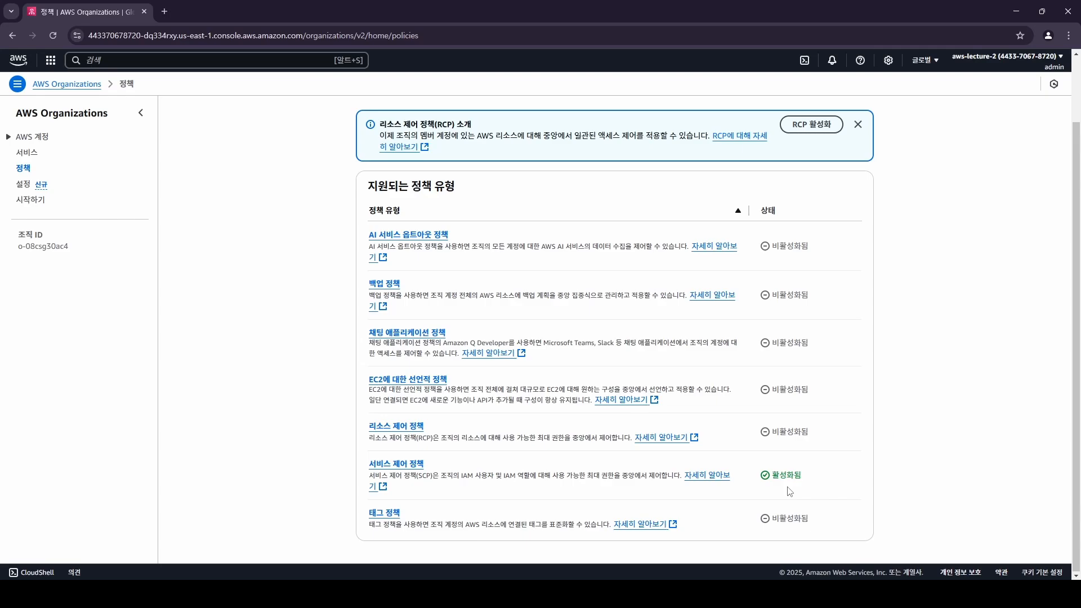
{"action": "left_click", "coordinate": [35, 153]}
{"action": "left_click", "coordinate": [44, 141]}
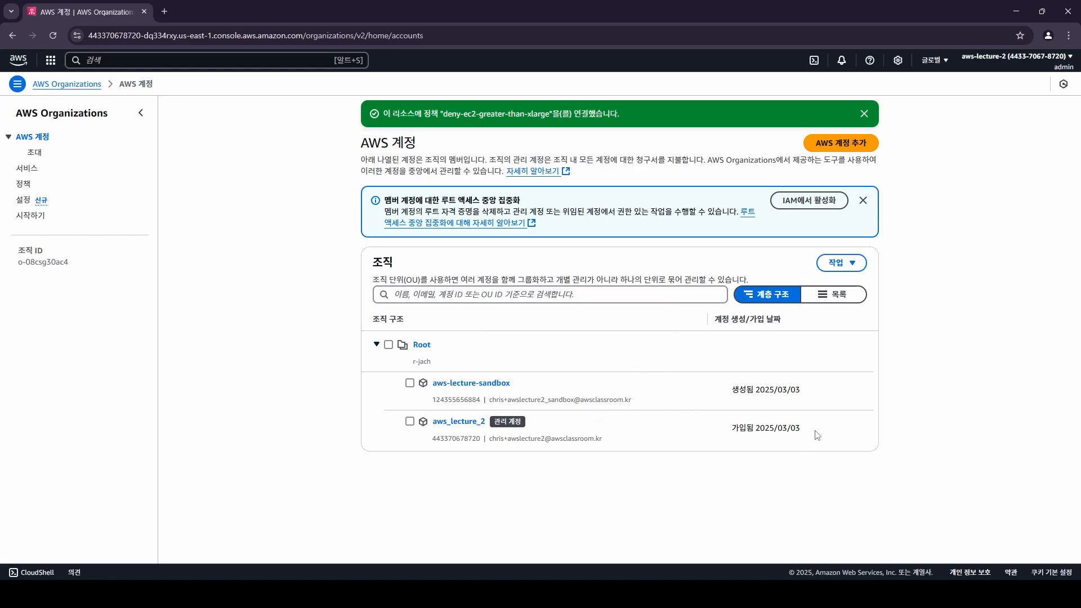
{"action": "left_click_drag", "start_coordinate": [816, 434], "coordinate": [343, 278]}
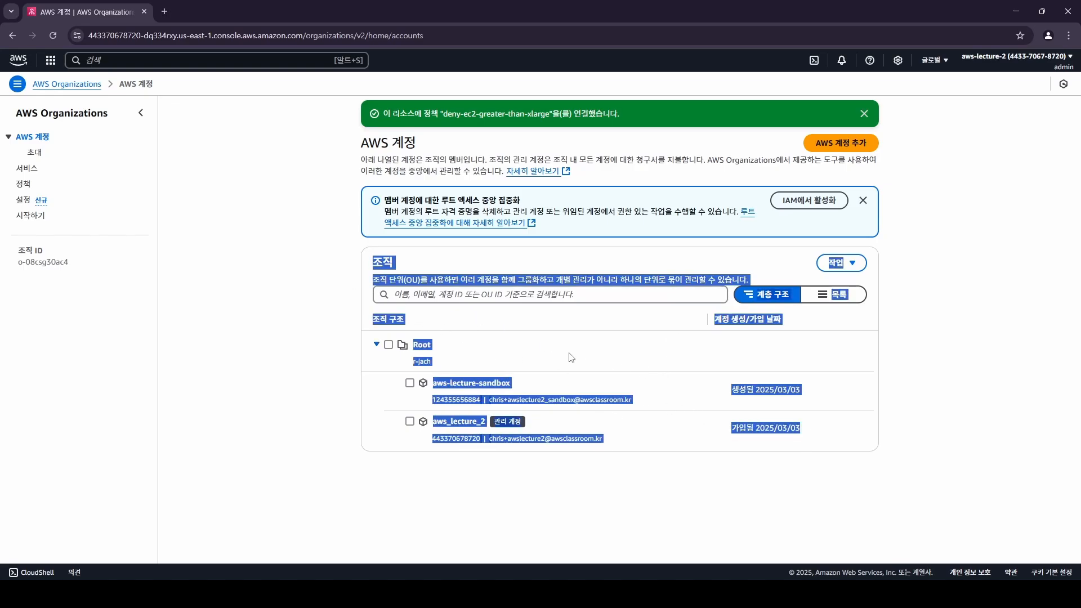
{"action": "left_click", "coordinate": [549, 395]}
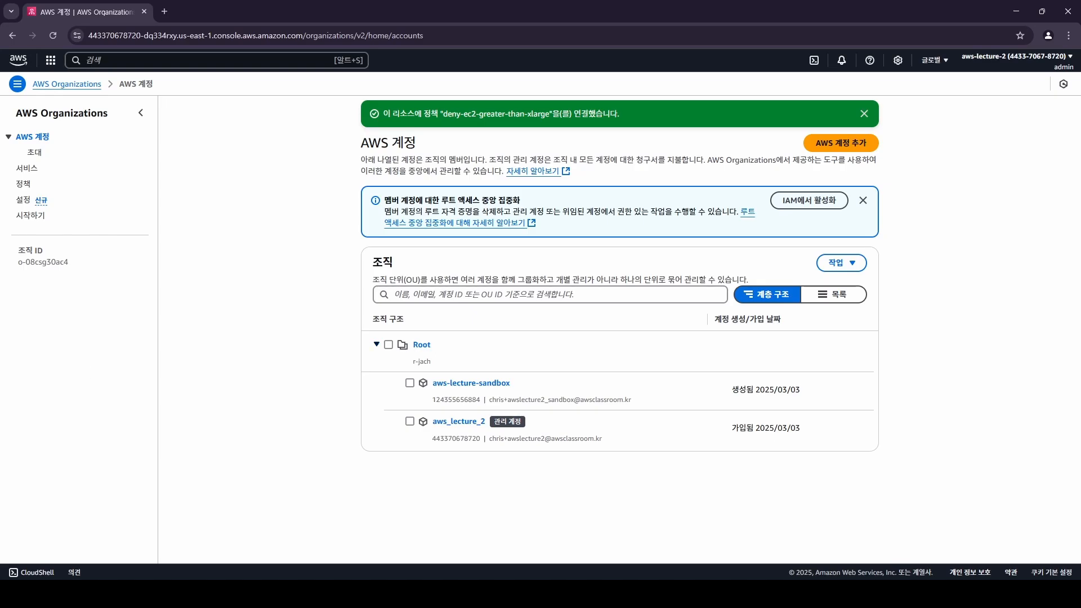